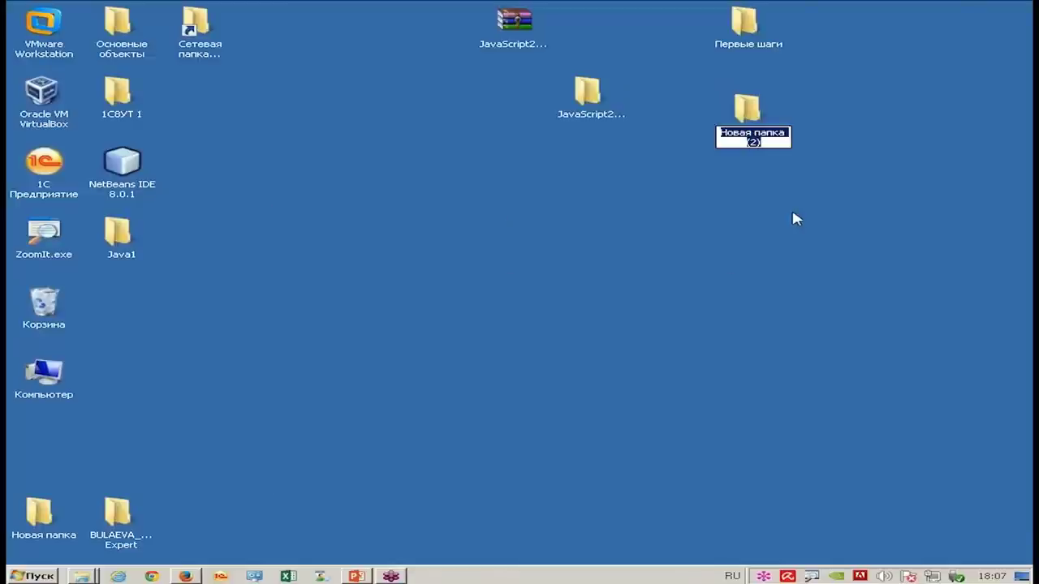
- Name the new desktop folder Бизнес-процессы
{"action": "type", "text": "Би"}
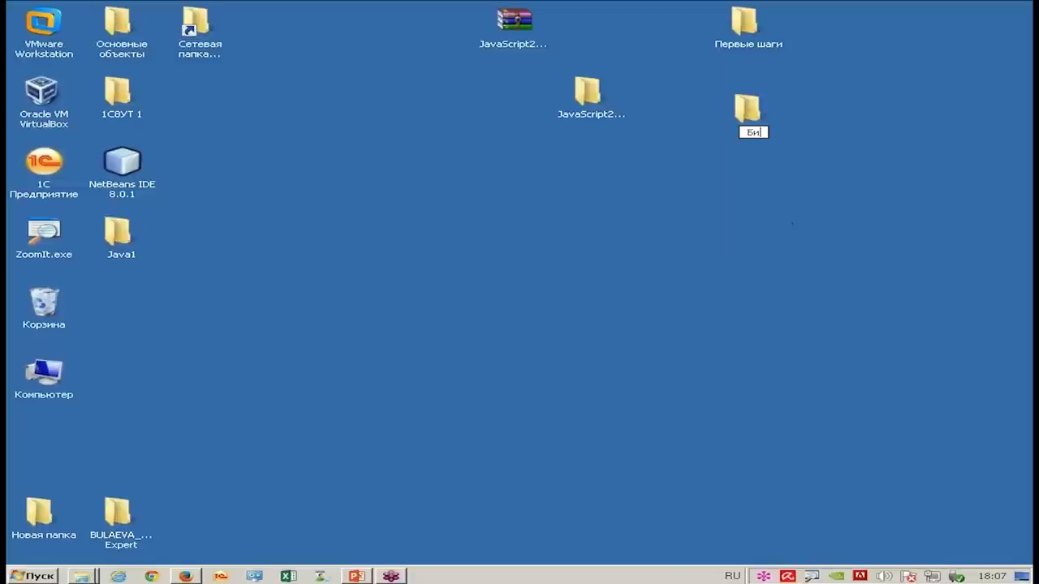
{"action": "type", "text": "знес-процессы"}
{"action": "key", "text": "Return"}
- Open the Бизнес-процессы folder, copy its full path and close the folder window
{"action": "key", "text": "Return"}
{"action": "left_click", "coordinate": [639, 107]}
{"action": "key", "text": "ctrl+c"}
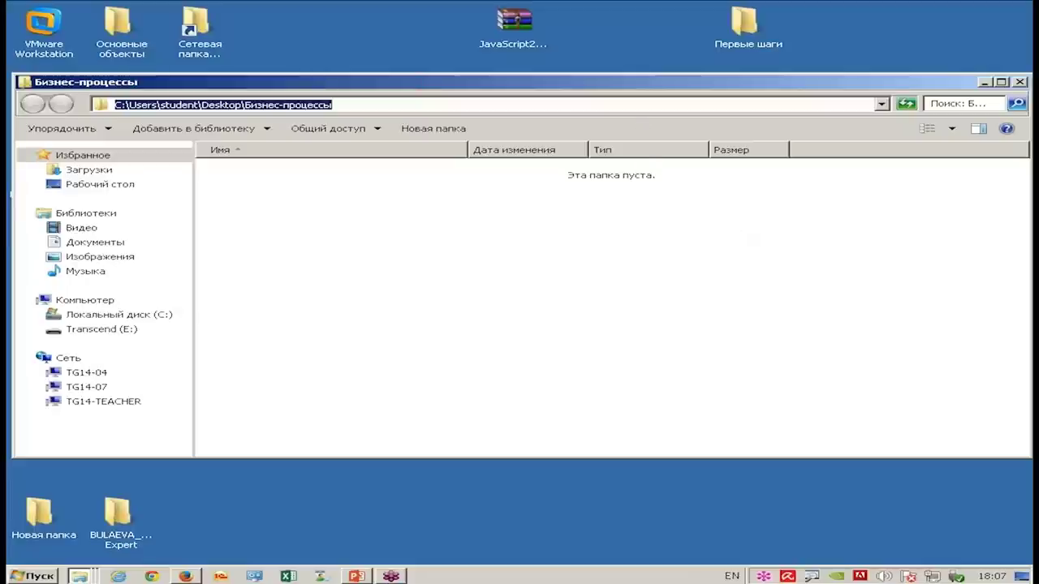
{"action": "key", "text": "alt+F4"}
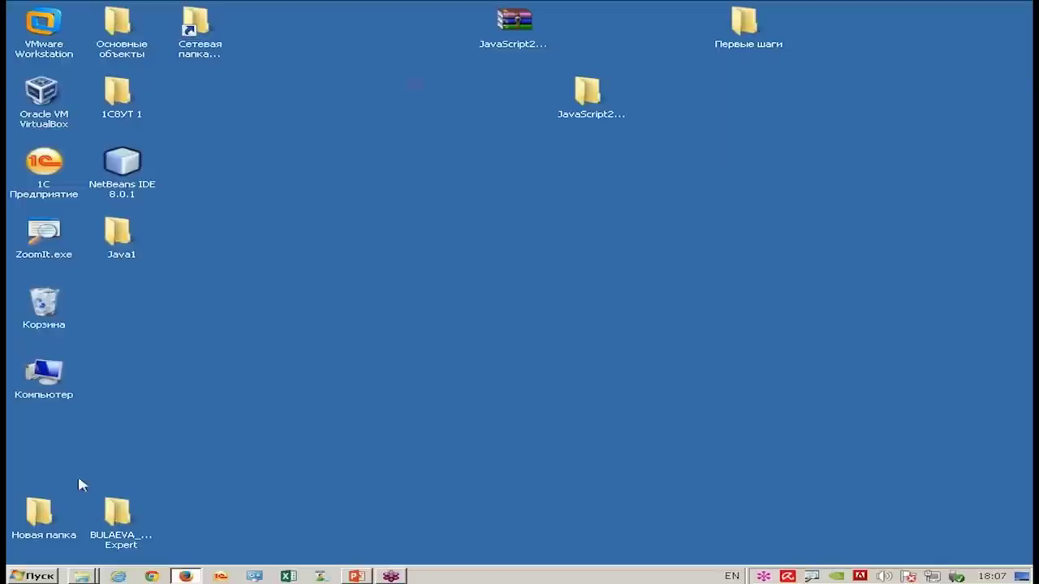
- Launch 1С:Предприятие and start adding a new information base without a configuration
{"action": "double_click", "coordinate": [63, 202]}
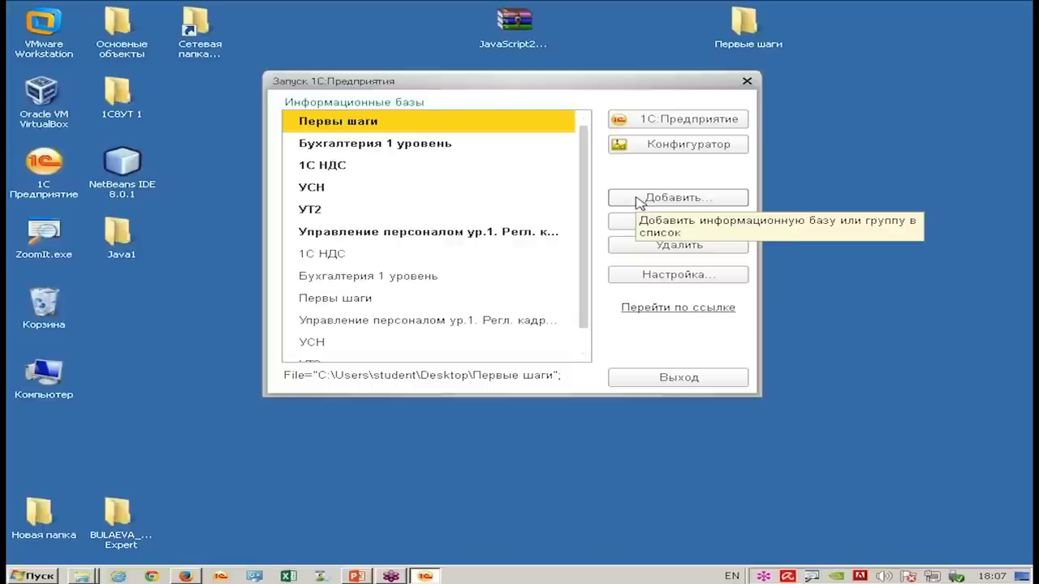
{"action": "mouse_move", "coordinate": [594, 168]}
{"action": "left_mouse_down"}
{"action": "mouse_move", "coordinate": [593, 203]}
{"action": "mouse_move", "coordinate": [591, 151]}
{"action": "left_mouse_up"}
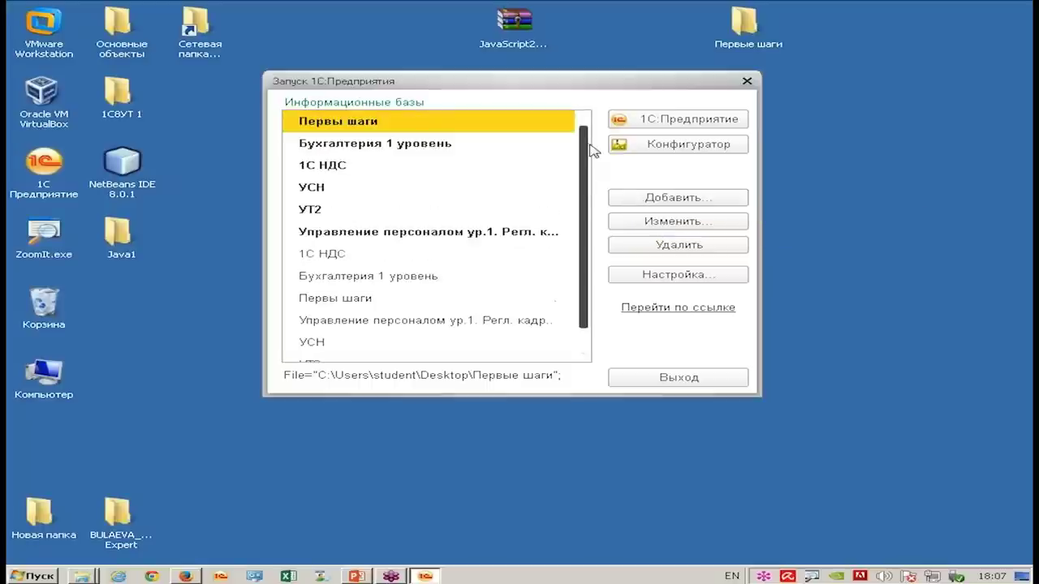
{"action": "left_click_drag", "start_coordinate": [761, 397], "coordinate": [793, 416]}
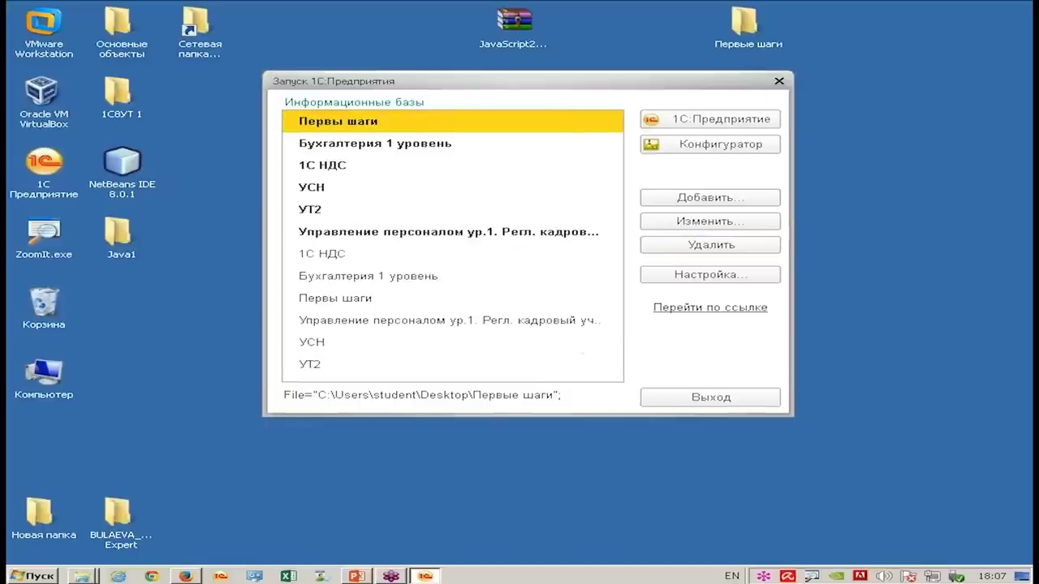
{"action": "left_click", "coordinate": [720, 201]}
{"action": "left_click", "coordinate": [613, 374]}
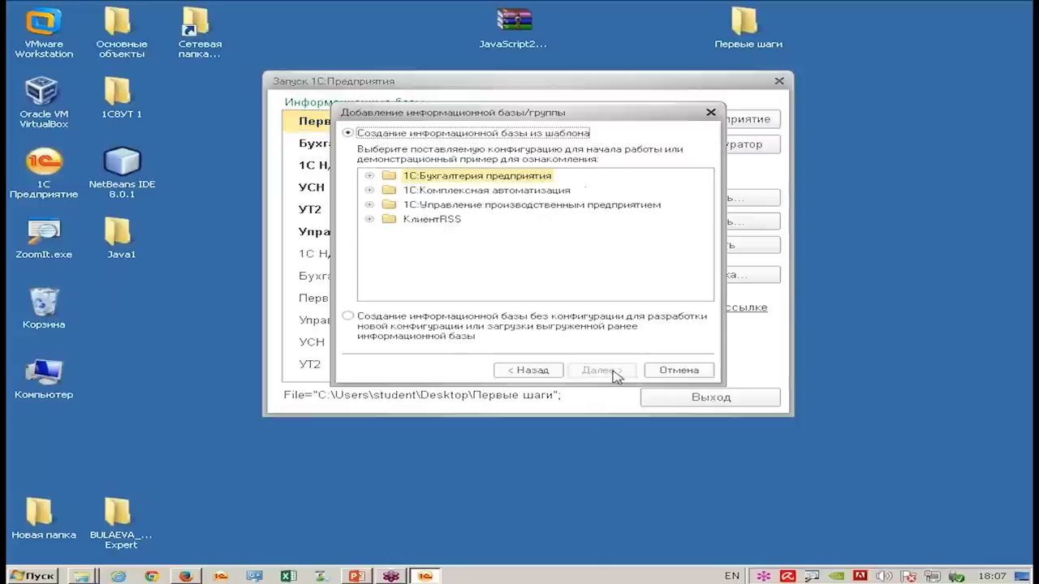
{"action": "left_click", "coordinate": [572, 323]}
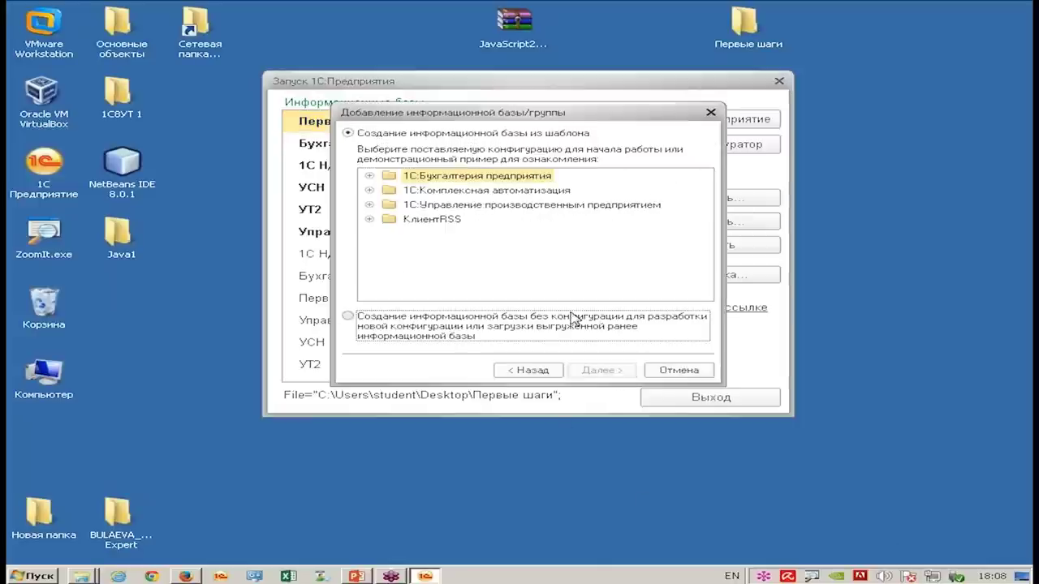
{"action": "left_click", "coordinate": [597, 372]}
- Name the new information base Бизнес-процессы by keeping only the folder name from the copied path
{"action": "key", "text": "ctrl+v"}
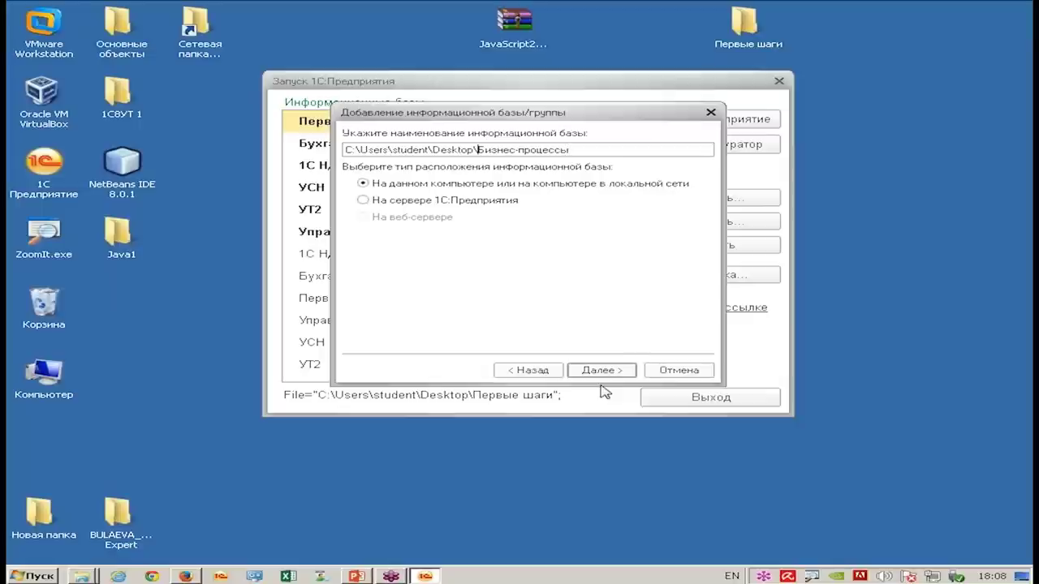
{"action": "key", "text": "Return"}
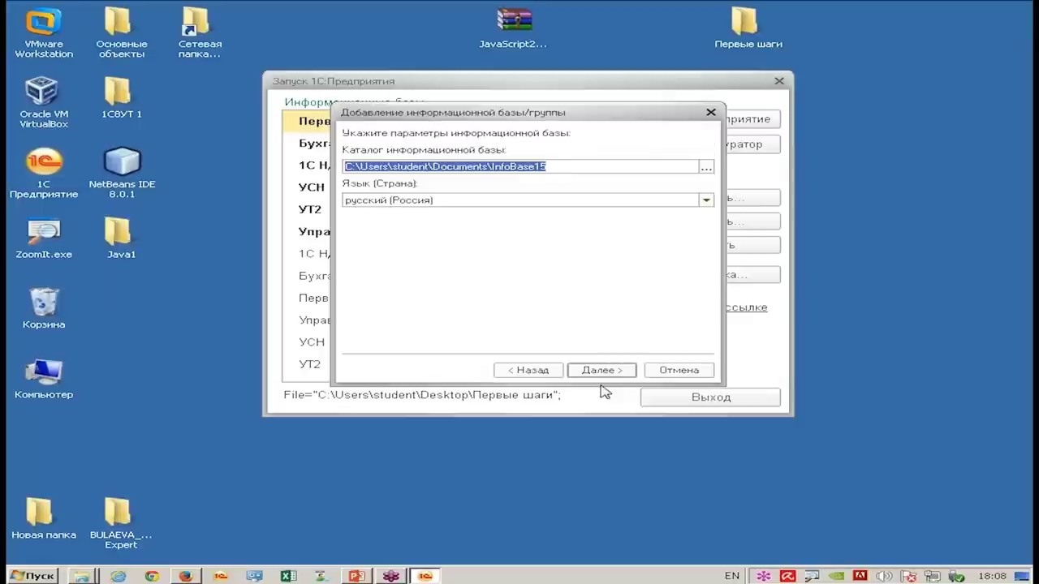
{"action": "left_click", "coordinate": [557, 371]}
{"action": "left_click", "coordinate": [485, 151]}
{"action": "left_click_drag", "start_coordinate": [486, 151], "coordinate": [306, 147]}
{"action": "key", "text": "BackSpace"}
{"action": "key", "text": "Return"}
- Set the information base directory to C:\Users\student\Desktop\Бизнес-процессы and finish adding the base
{"action": "key", "text": "ctrl+v"}
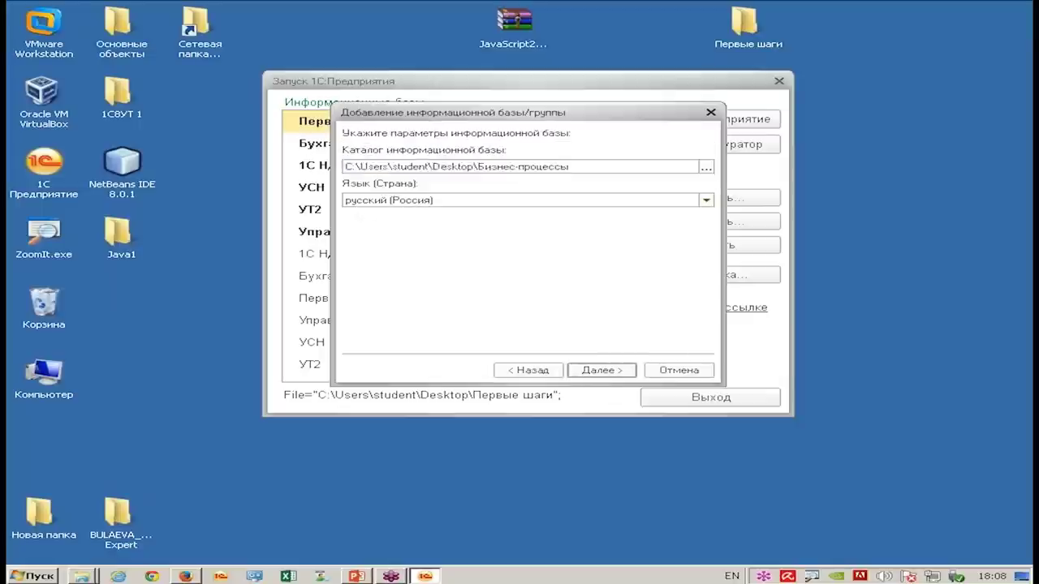
{"action": "key", "text": "Return"}
{"action": "key", "text": "Return"}
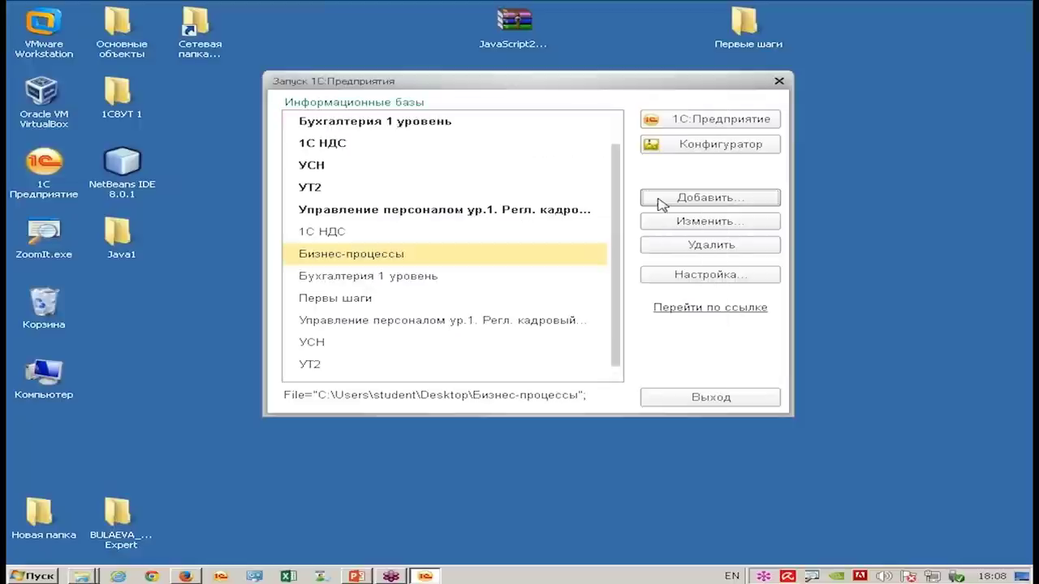
- Open the new base's configuration in the Configurator and add a task object (Задачи) named Задача
{"action": "left_click", "coordinate": [764, 146]}
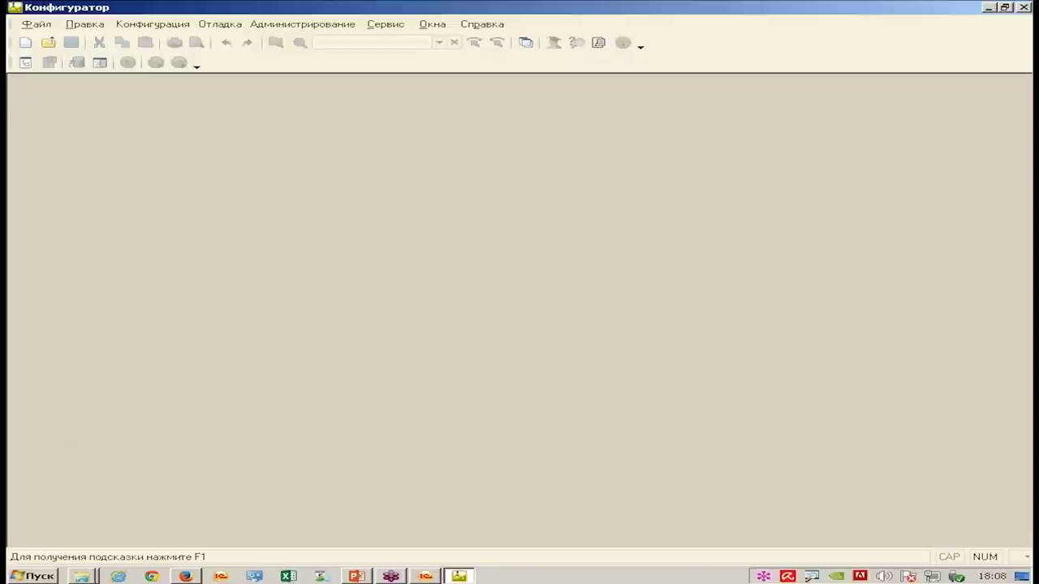
{"action": "left_click", "coordinate": [25, 62]}
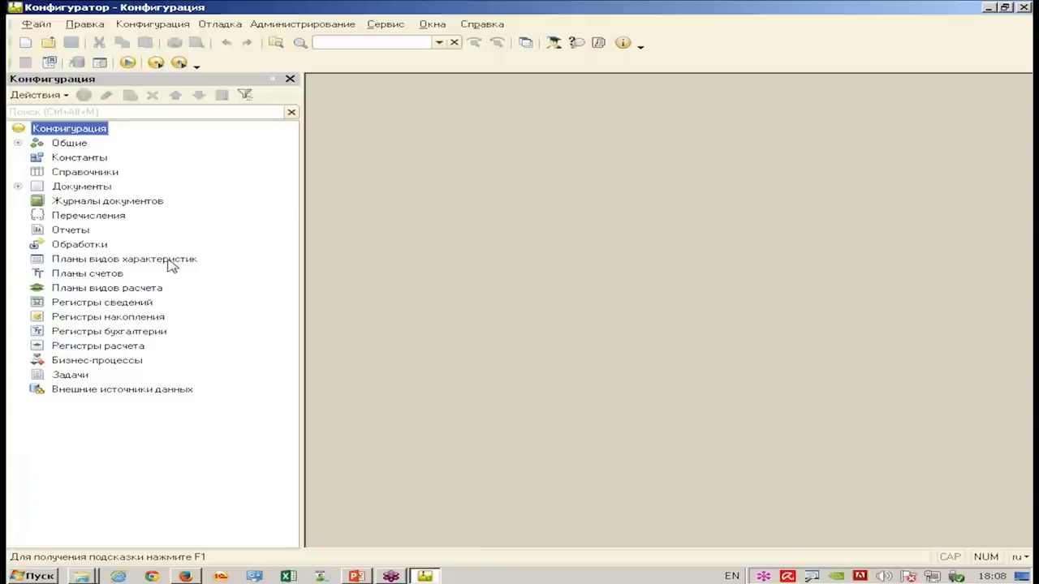
{"action": "left_click", "coordinate": [81, 377]}
{"action": "right_click", "coordinate": [85, 378]}
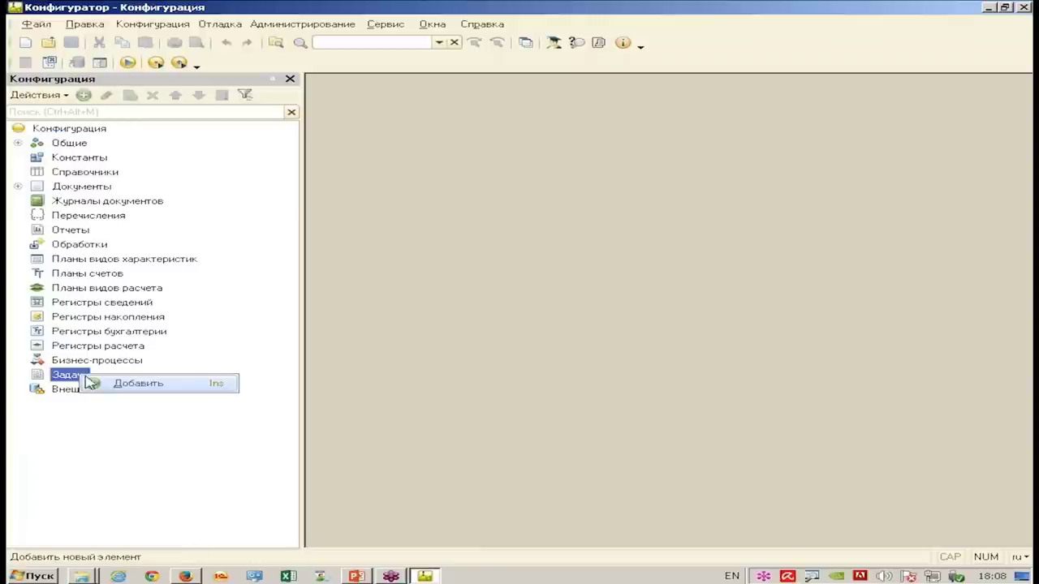
{"action": "left_click", "coordinate": [109, 388]}
{"action": "left_click", "coordinate": [768, 142]}
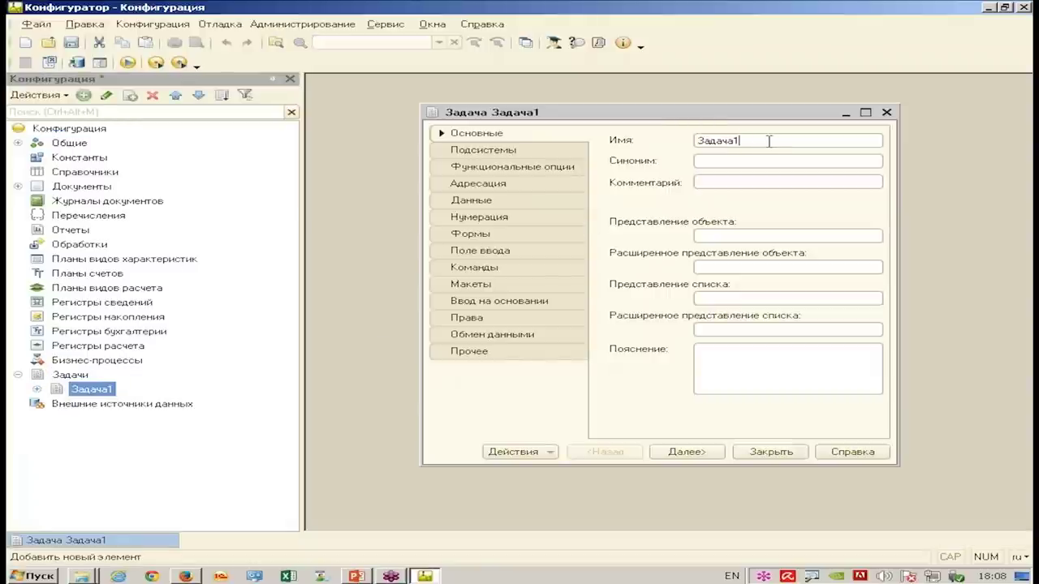
{"action": "key", "text": "BackSpace"}
{"action": "key", "text": "Tab"}
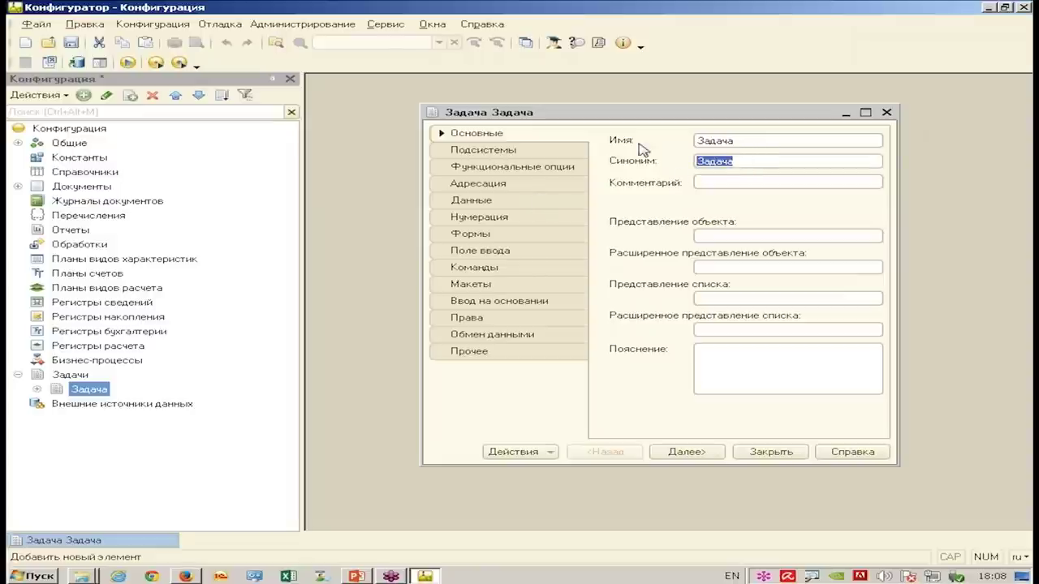
- Update the database configuration and open the Задача list in a running 1С:Предприятие session
{"action": "key", "text": "F7"}
{"action": "key", "text": "Return"}
{"action": "left_click", "coordinate": [670, 175]}
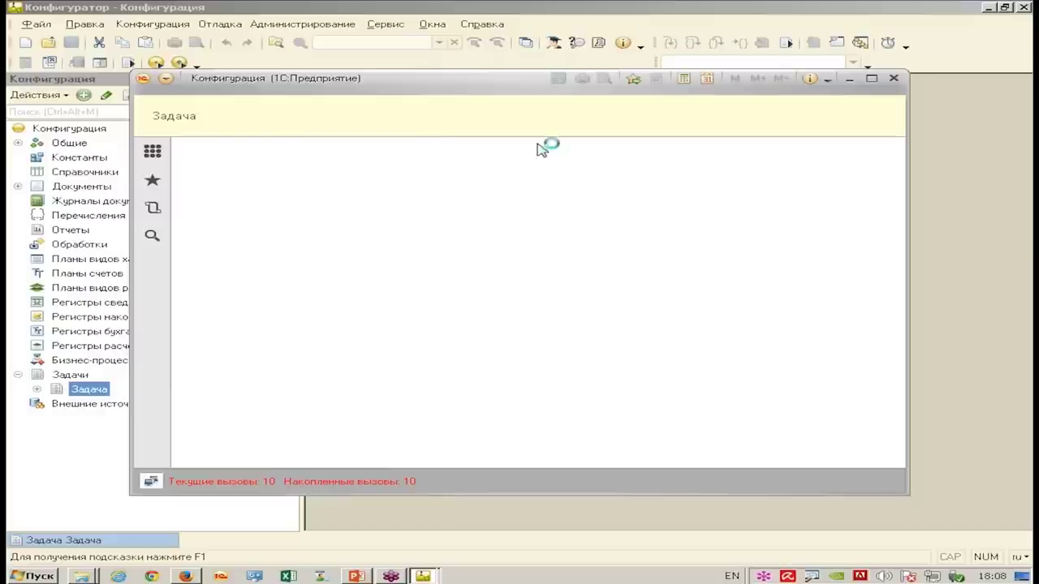
{"action": "left_click", "coordinate": [174, 118]}
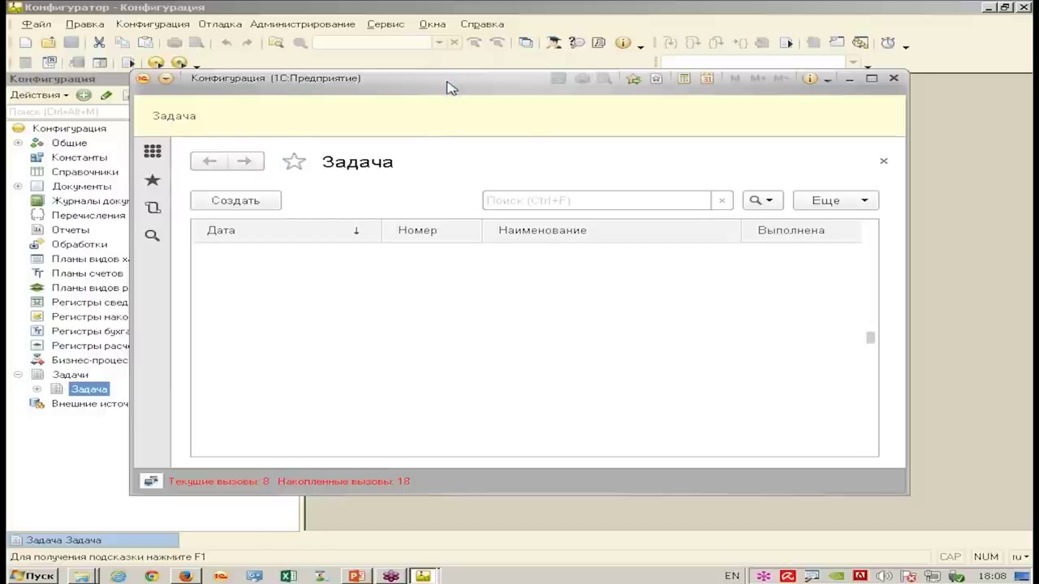
- Create a task named "Распечатать ценники" and close it as completed
{"action": "left_click", "coordinate": [243, 200]}
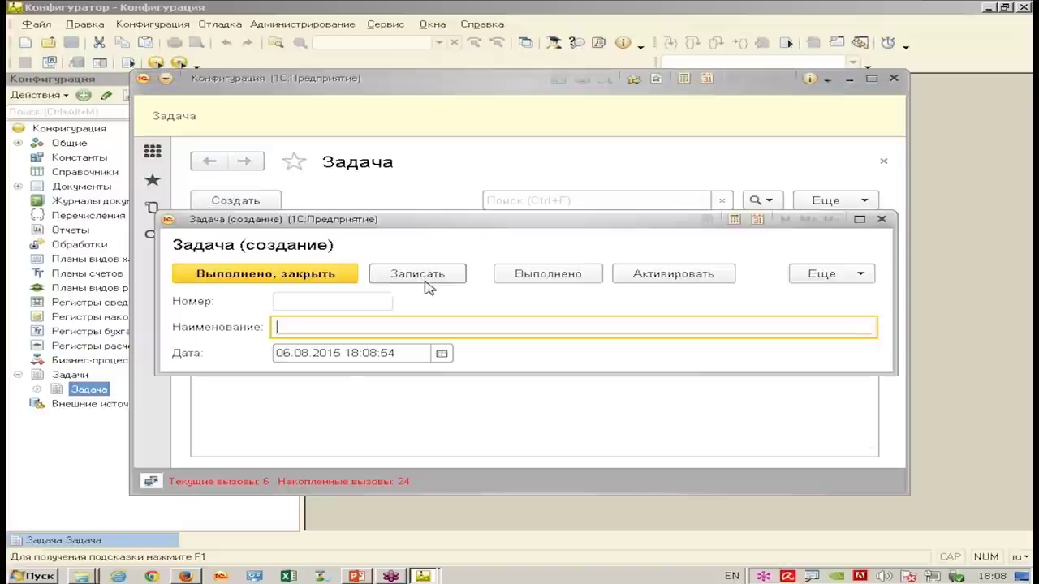
{"action": "left_click_drag", "start_coordinate": [464, 226], "coordinate": [497, 168]}
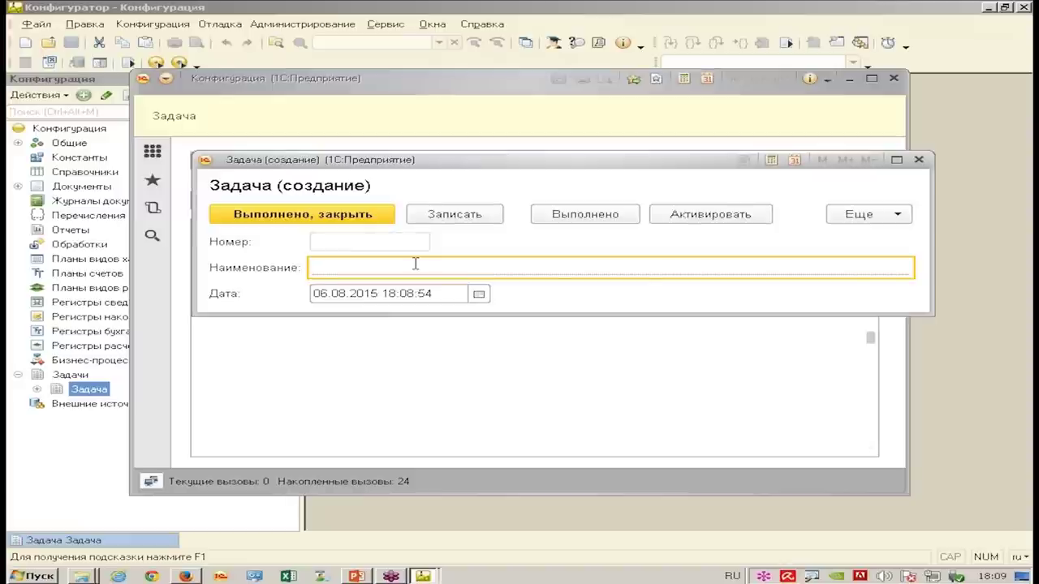
{"action": "type", "text": "Расп"}
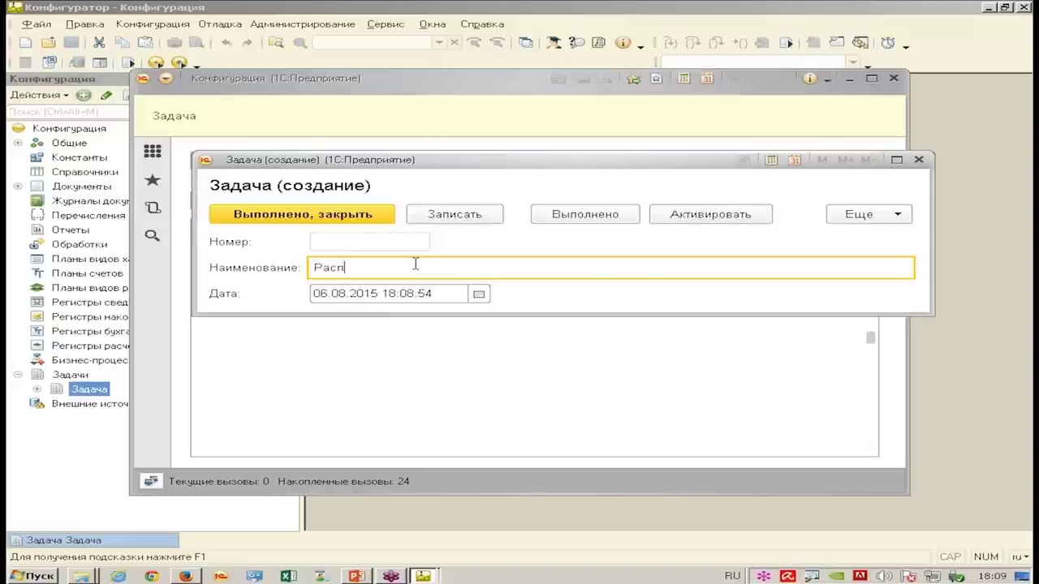
{"action": "type", "text": "ечатать ценники"}
{"action": "key", "text": "ctrl+Return"}
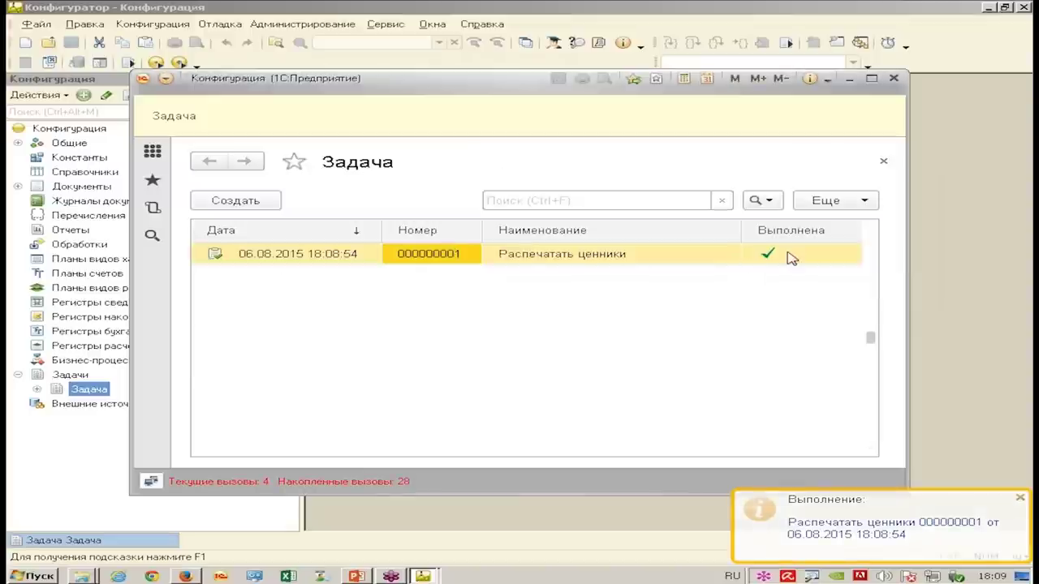
- Copy the completed "Распечатать ценники" task and save the copy without marking it completed
{"action": "left_click", "coordinate": [791, 258]}
{"action": "left_click", "coordinate": [721, 258]}
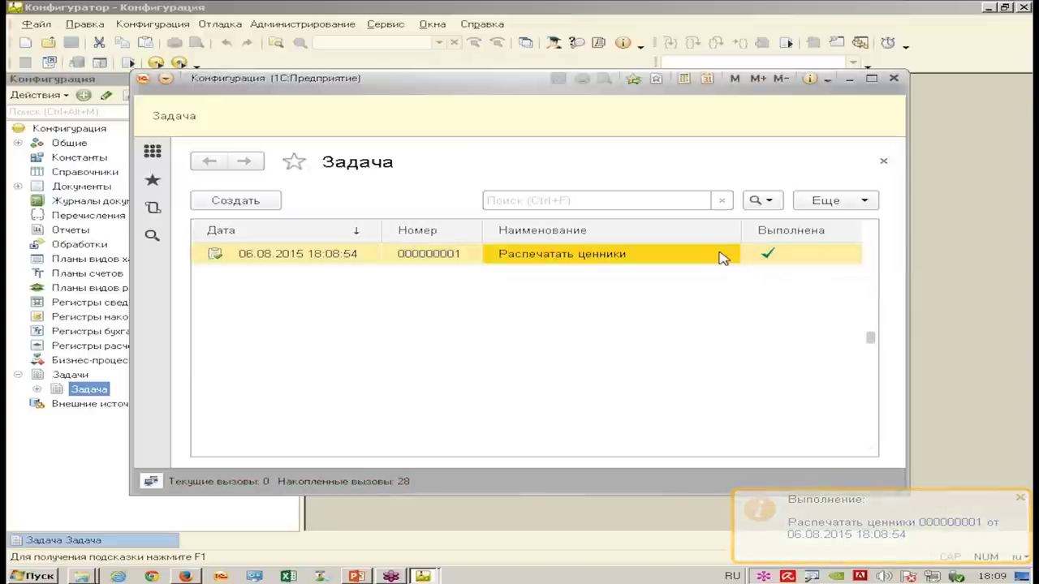
{"action": "right_click", "coordinate": [679, 253]}
{"action": "left_click", "coordinate": [625, 281]}
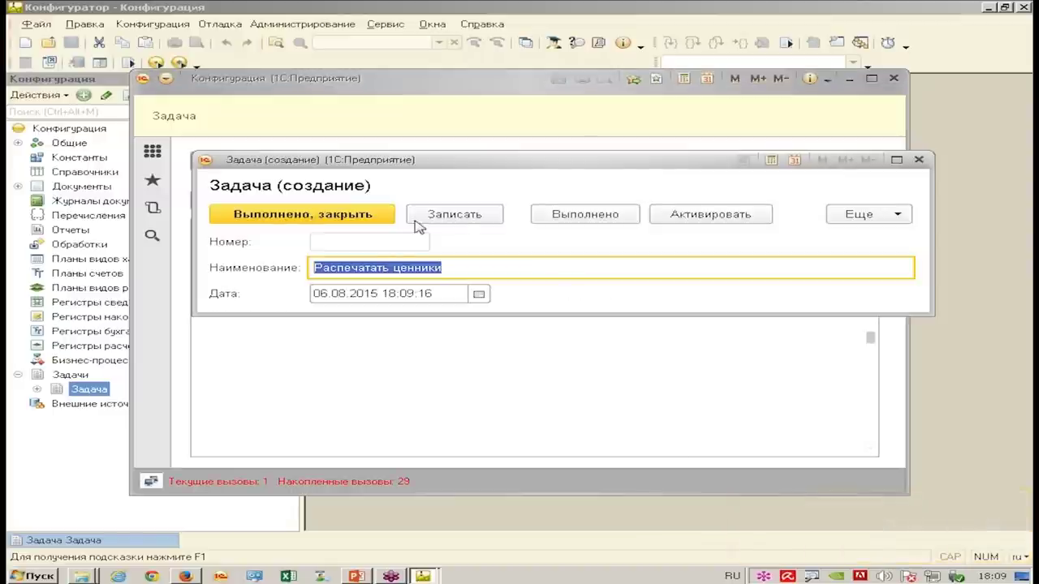
{"action": "left_click", "coordinate": [476, 215]}
{"action": "key", "text": "Escape"}
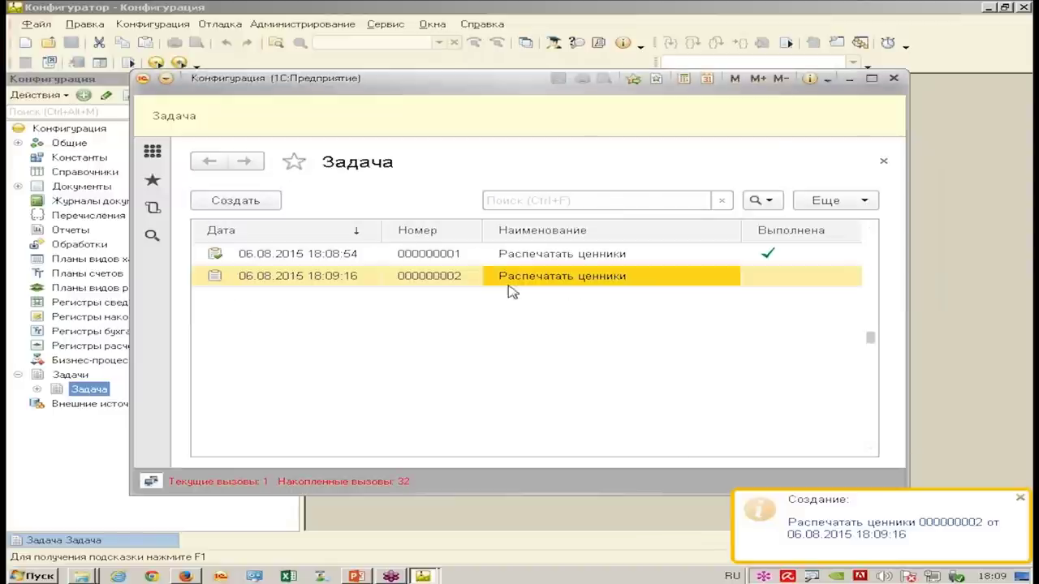
- Delete the original completed "Распечатать ценники" task from the list
{"action": "left_click", "coordinate": [453, 254]}
{"action": "key", "text": "shift+Delete"}
{"action": "key", "text": "Return"}
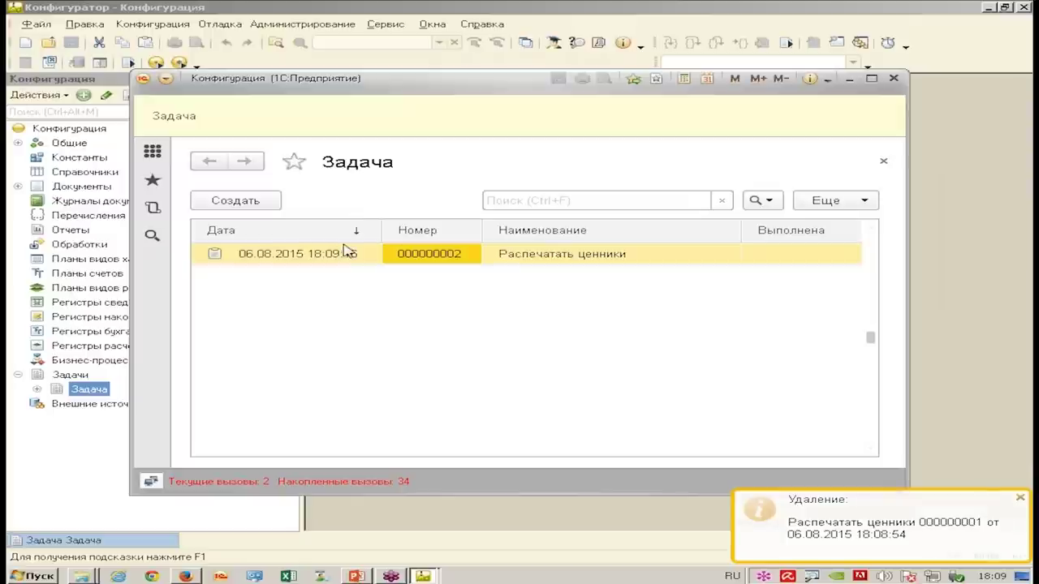
- Open the remaining "Распечатать ценники" task, mark it as completed and close its form
{"action": "left_click", "coordinate": [345, 254]}
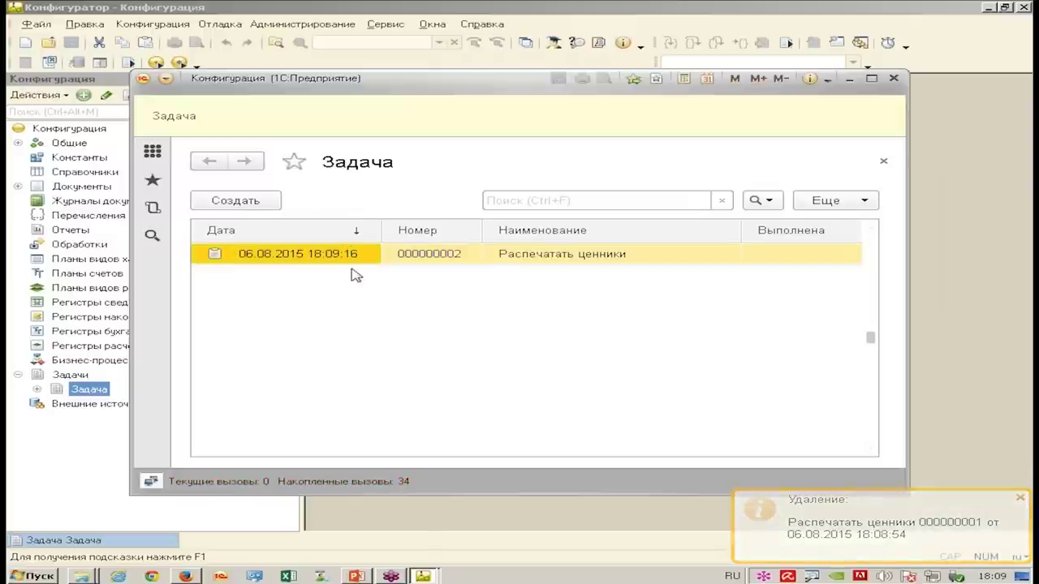
{"action": "left_click", "coordinate": [412, 258]}
{"action": "left_click", "coordinate": [531, 253]}
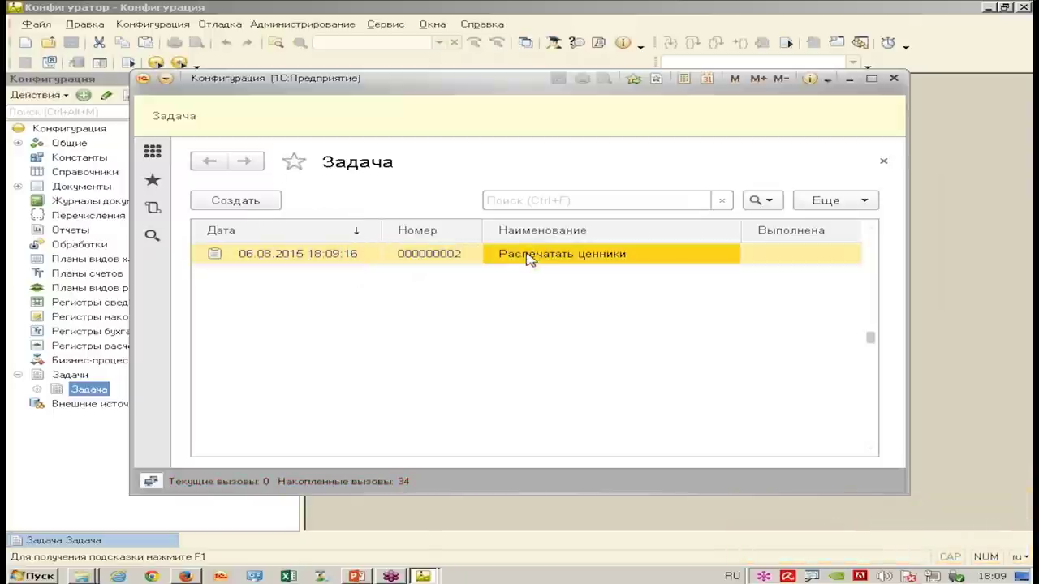
{"action": "double_click", "coordinate": [597, 254]}
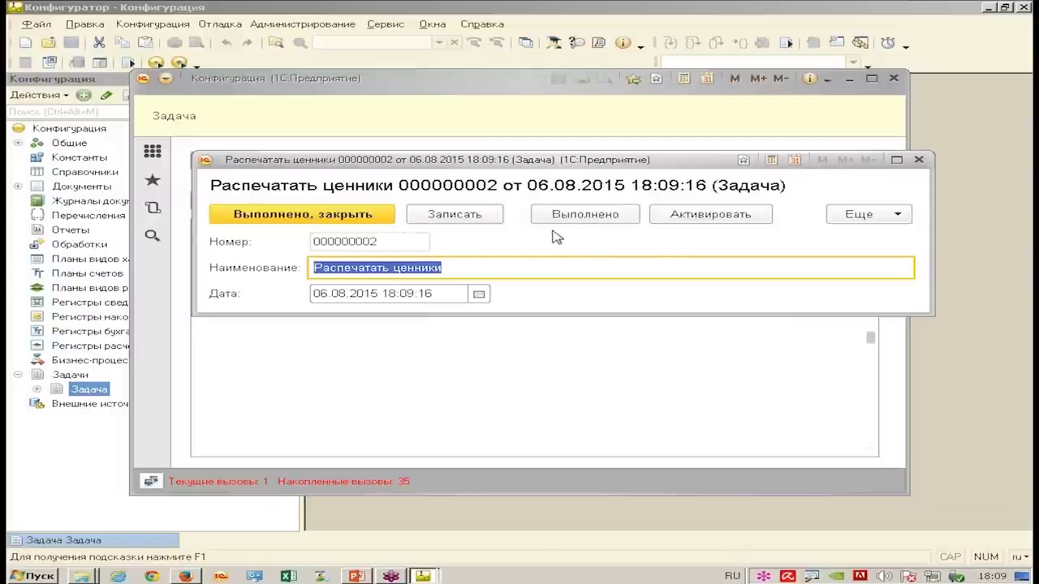
{"action": "left_click_drag", "start_coordinate": [609, 159], "coordinate": [603, 157]}
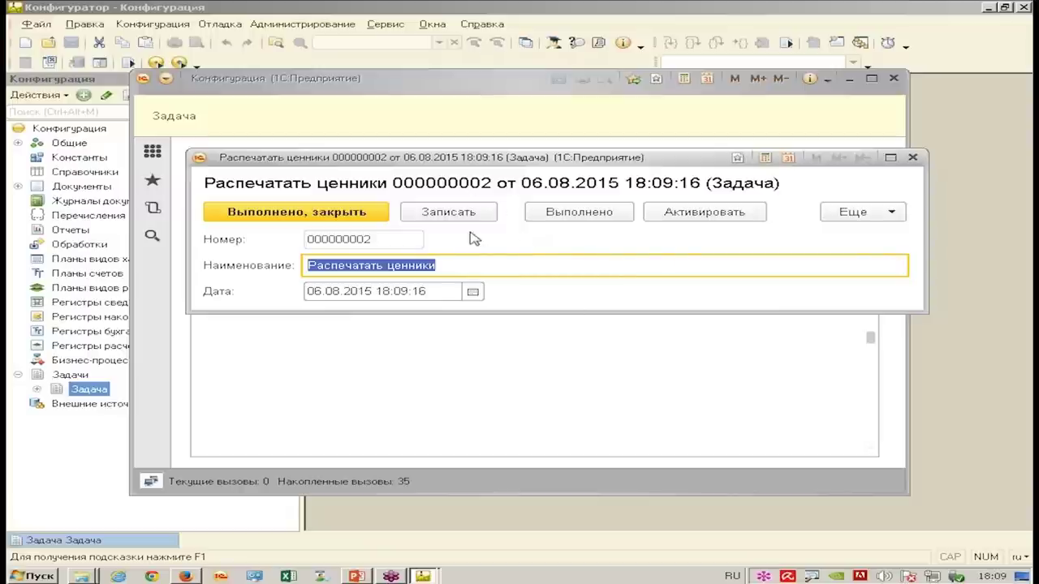
{"action": "left_click", "coordinate": [583, 216]}
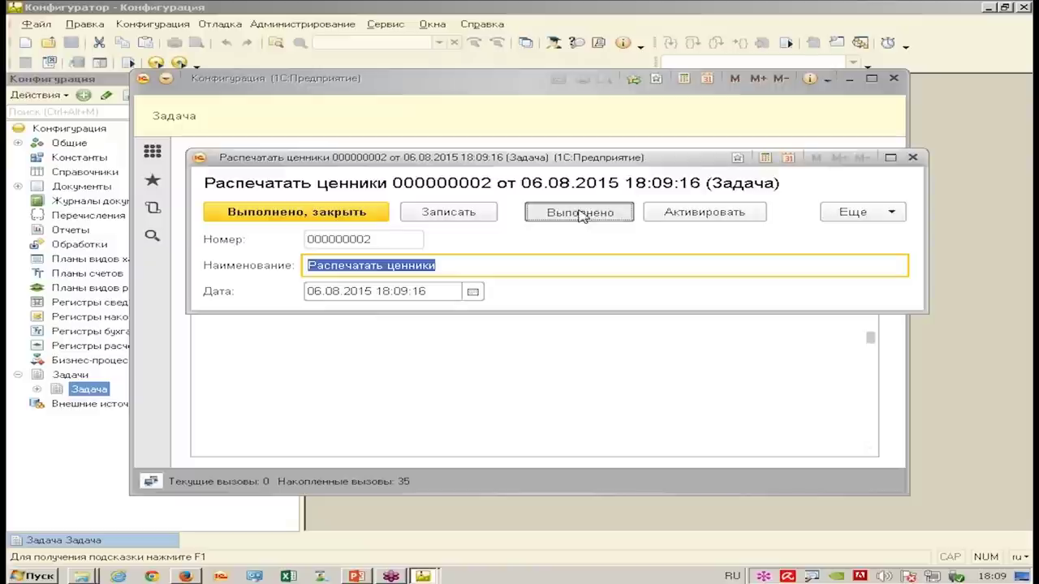
{"action": "left_click", "coordinate": [914, 158]}
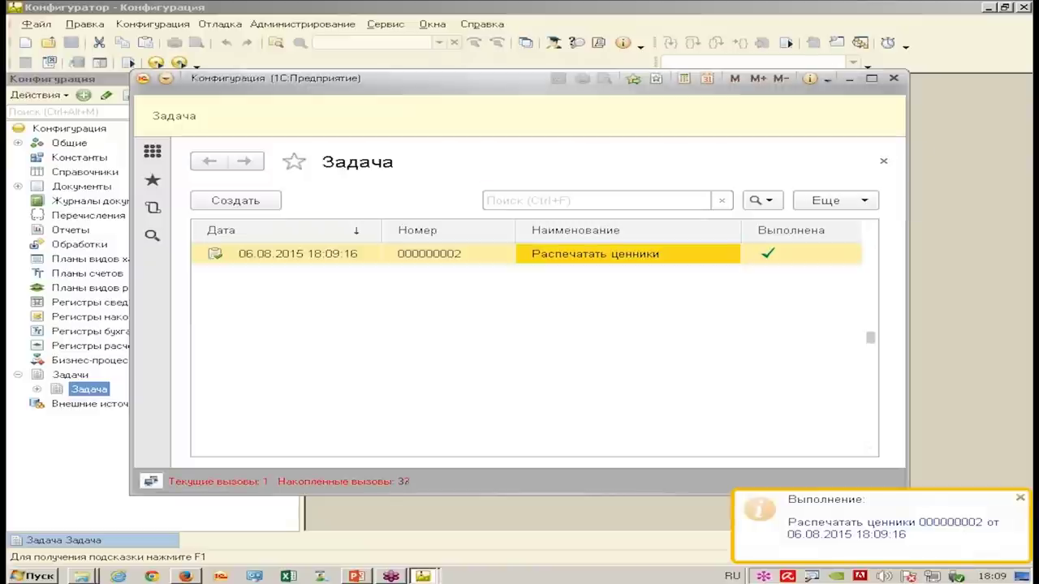
- Close the running 1С:Предприятие session and return to the Configurator
{"action": "left_click", "coordinate": [397, 257]}
{"action": "left_click", "coordinate": [345, 260]}
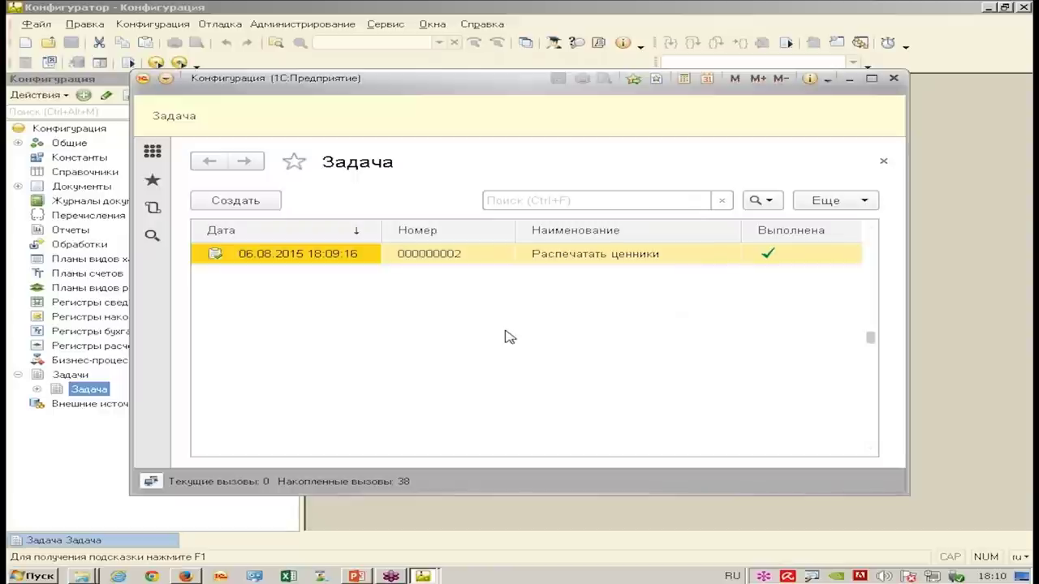
{"action": "left_click", "coordinate": [896, 83]}
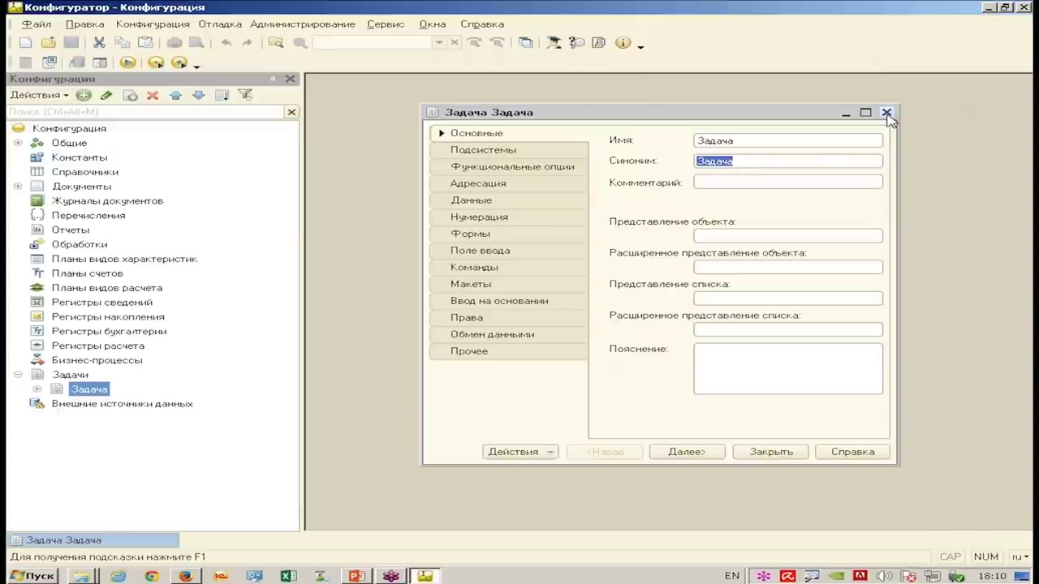
- Close the Задача object editor and add a new catalog named Должности to the configuration
{"action": "left_click", "coordinate": [887, 114]}
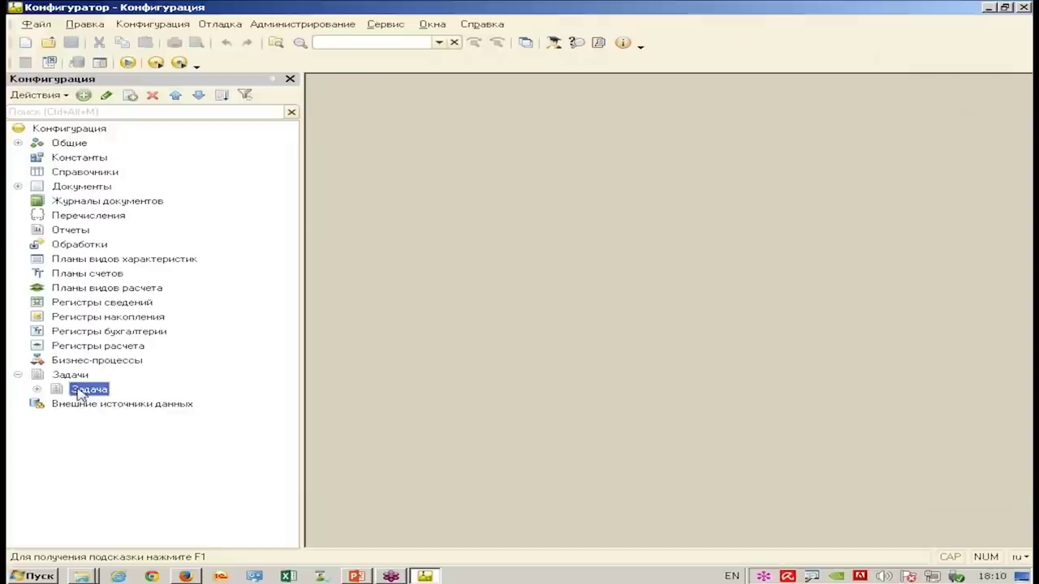
{"action": "right_click", "coordinate": [88, 174]}
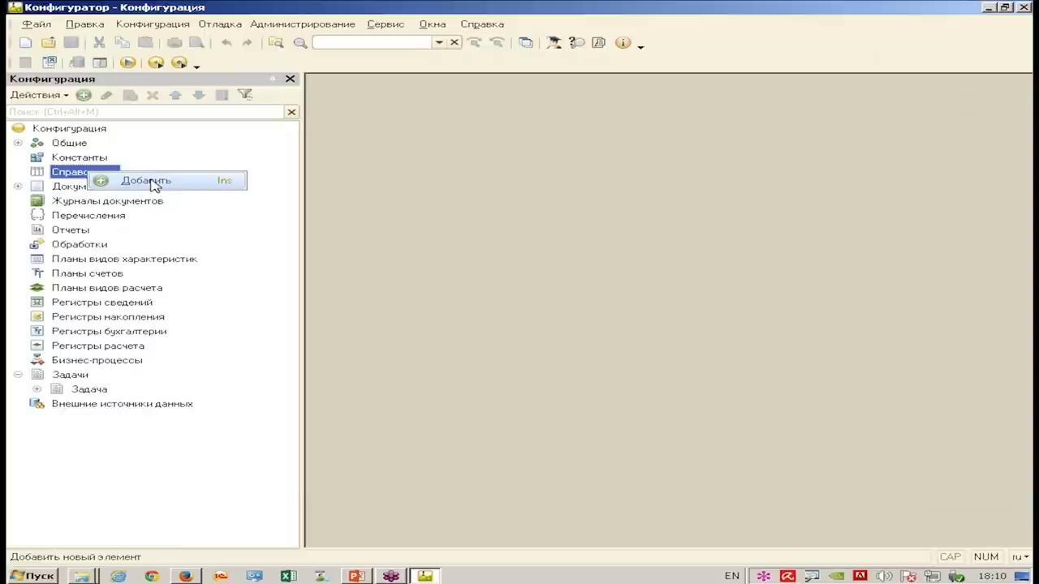
{"action": "left_click", "coordinate": [154, 185]}
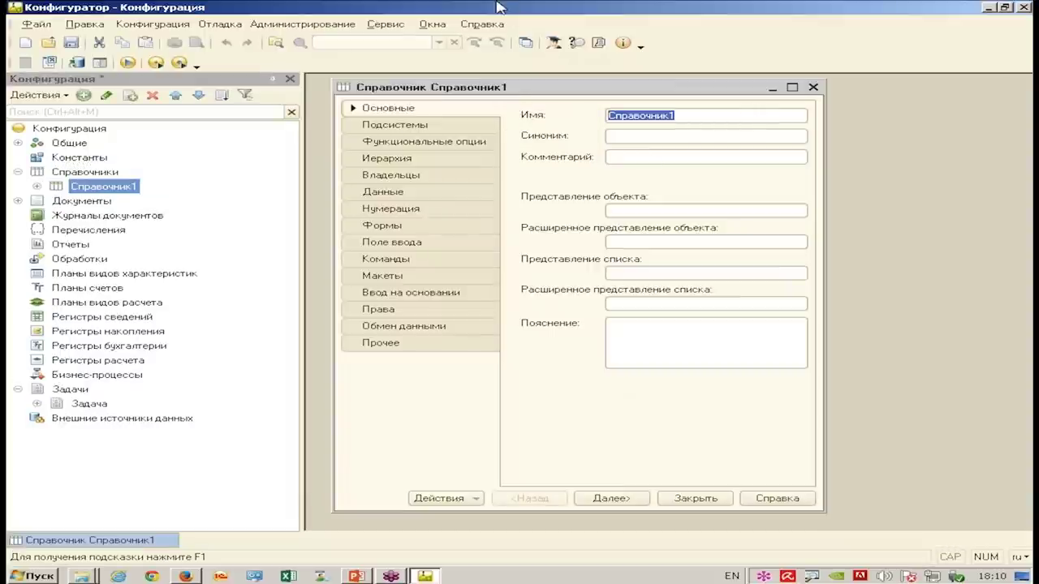
{"action": "type", "text": "Должности"}
{"action": "key", "text": "Tab"}
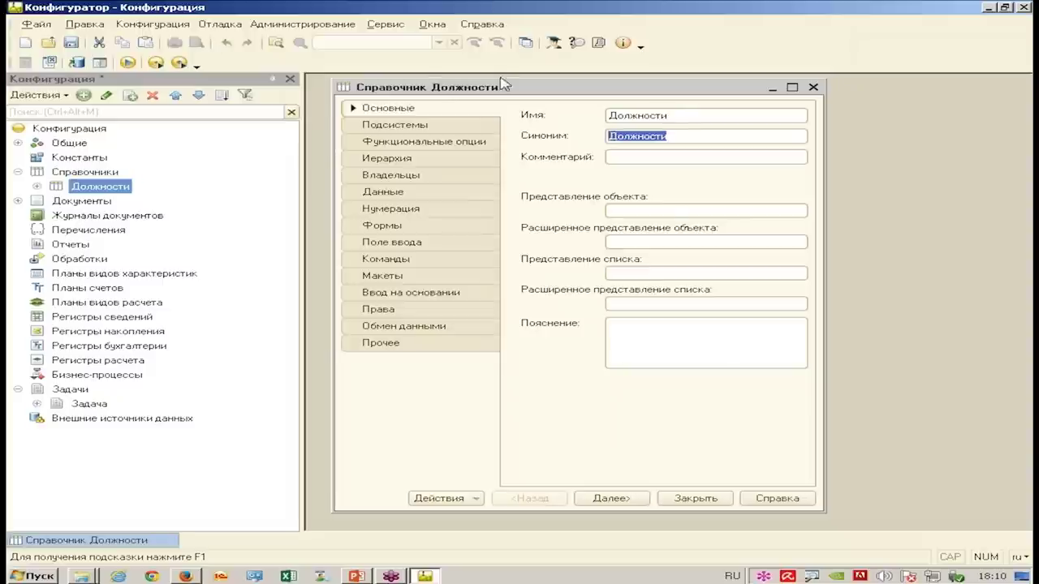
{"action": "left_click", "coordinate": [485, 128]}
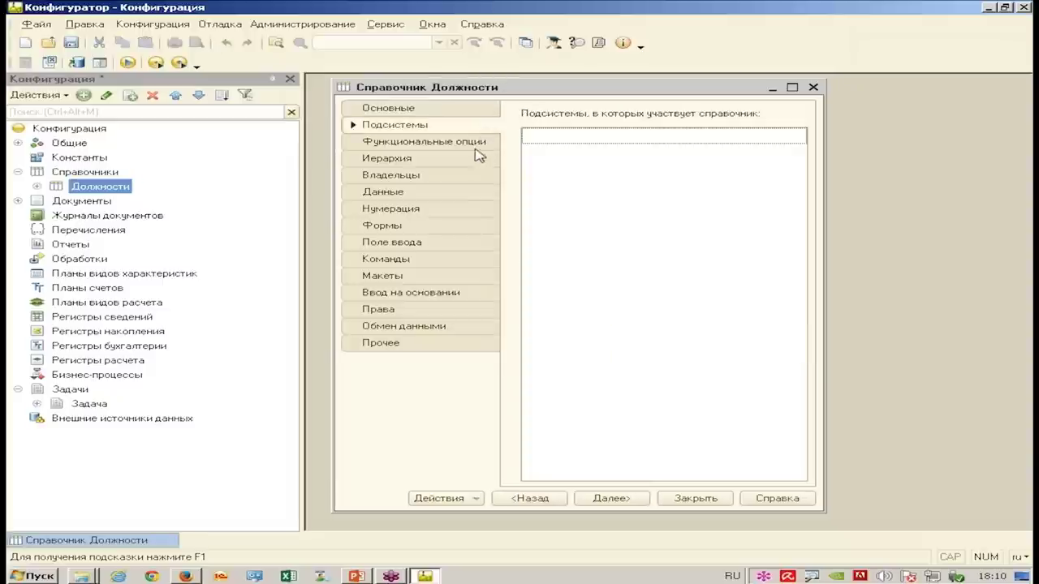
{"action": "left_click", "coordinate": [470, 111]}
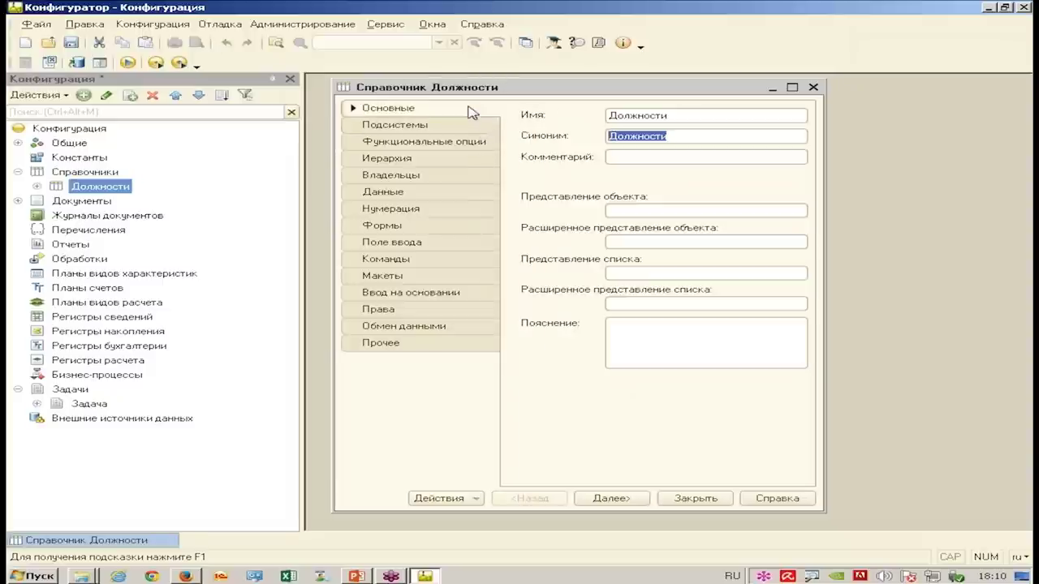
- Add the predefined items Кассир and Продавец to the Должности catalog
{"action": "left_click", "coordinate": [453, 346]}
{"action": "left_click", "coordinate": [601, 151]}
{"action": "left_click", "coordinate": [414, 121]}
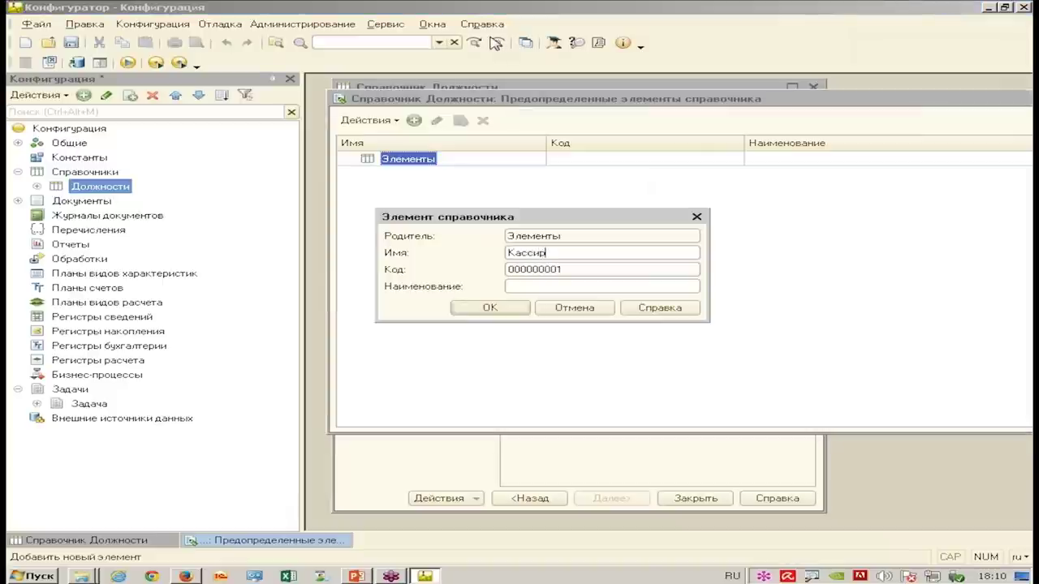
{"action": "key", "text": "Tab"}
{"action": "key", "text": "Insert"}
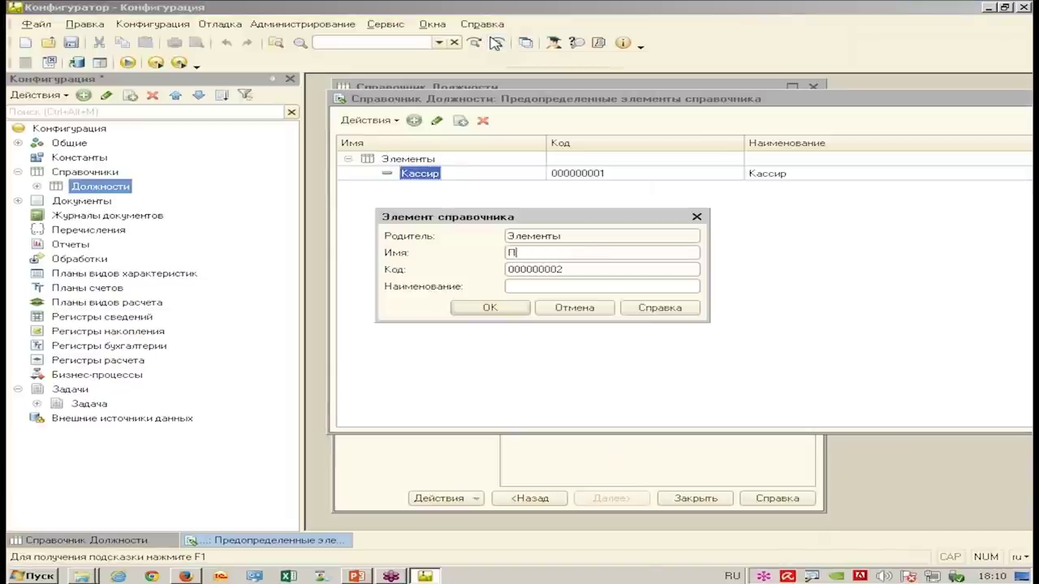
{"action": "type", "text": "Продавец"}
{"action": "key", "text": "Return"}
- Add the predefined items СтаршийПродавец and Кладовщик to the Должности catalog, and close its editor
{"action": "key", "text": "Insert"}
{"action": "type", "text": "С"}
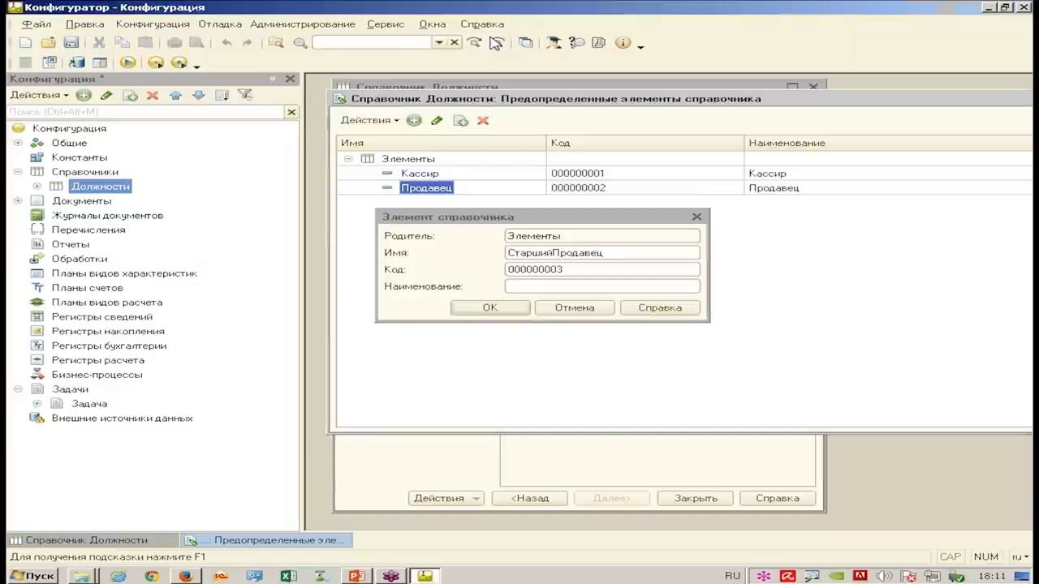
{"action": "key", "text": "Return"}
{"action": "key", "text": "Insert"}
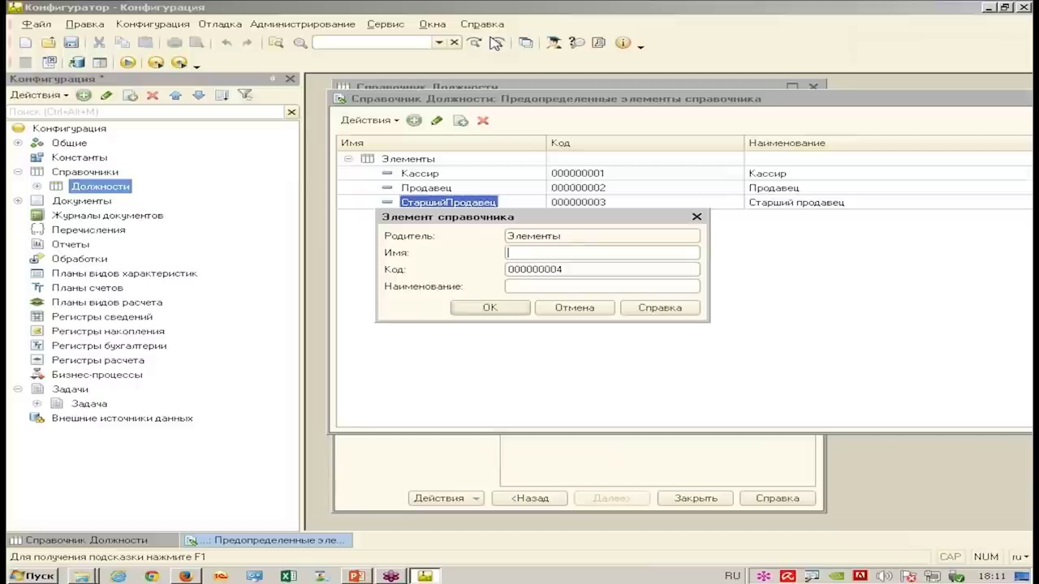
{"action": "type", "text": "Кладовщик"}
{"action": "key", "text": "Tab"}
{"action": "key", "text": "Return"}
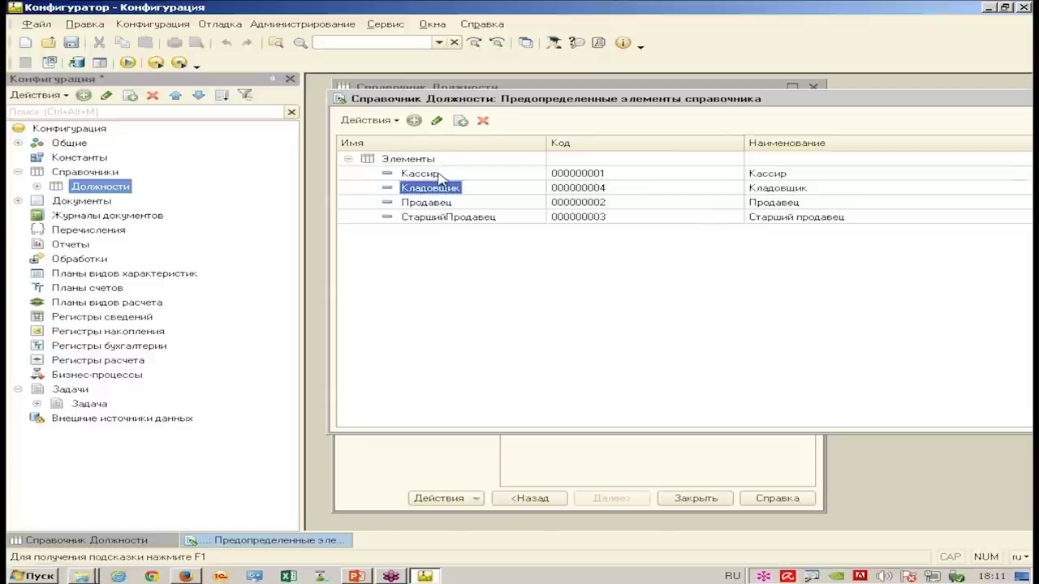
{"action": "double_click", "coordinate": [342, 99]}
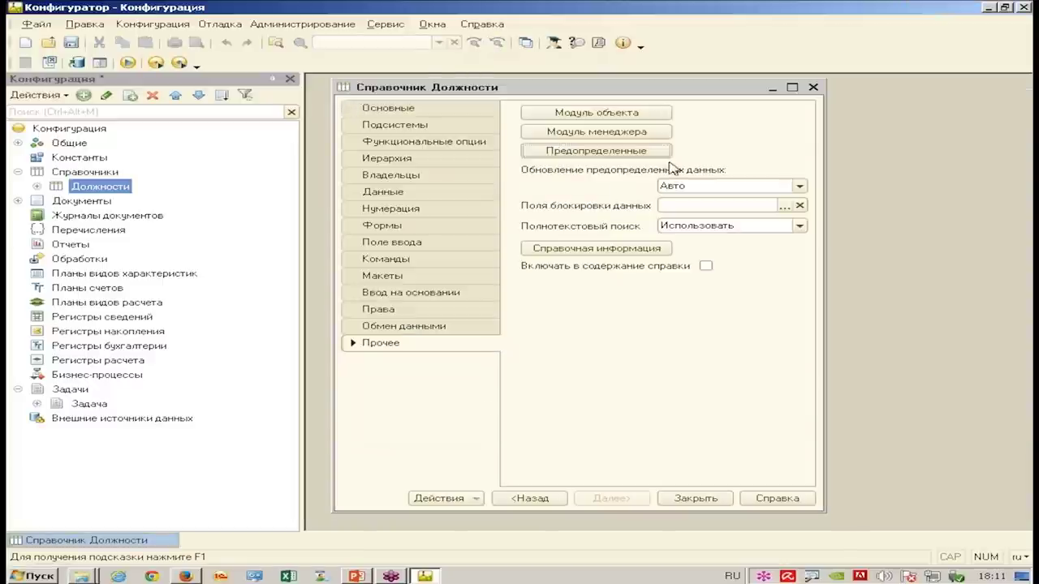
{"action": "left_click", "coordinate": [813, 87]}
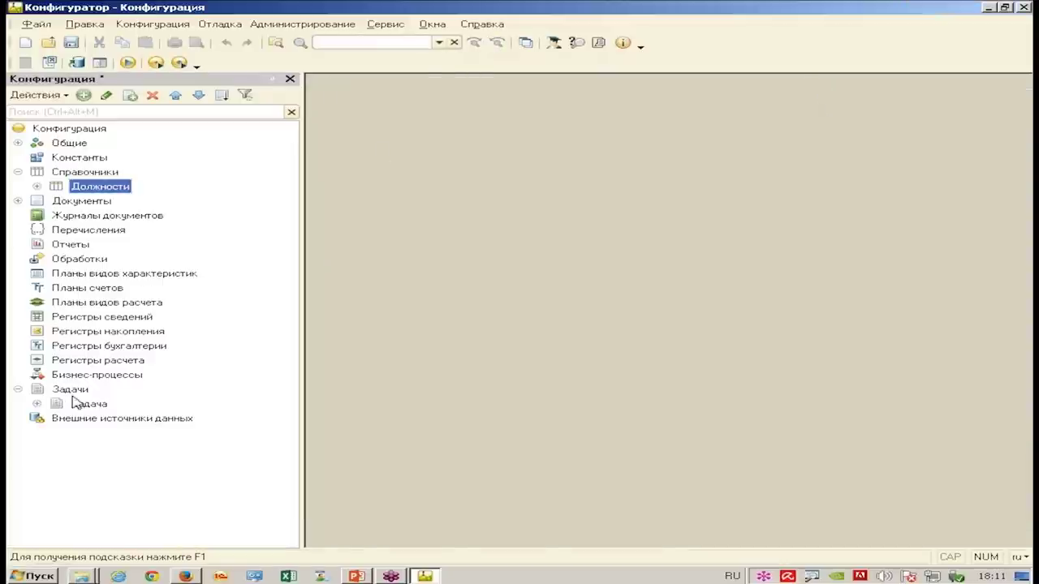
- Add an addressing attribute named Должность to the Задача task object
{"action": "left_click", "coordinate": [36, 404]}
{"action": "left_click", "coordinate": [136, 418]}
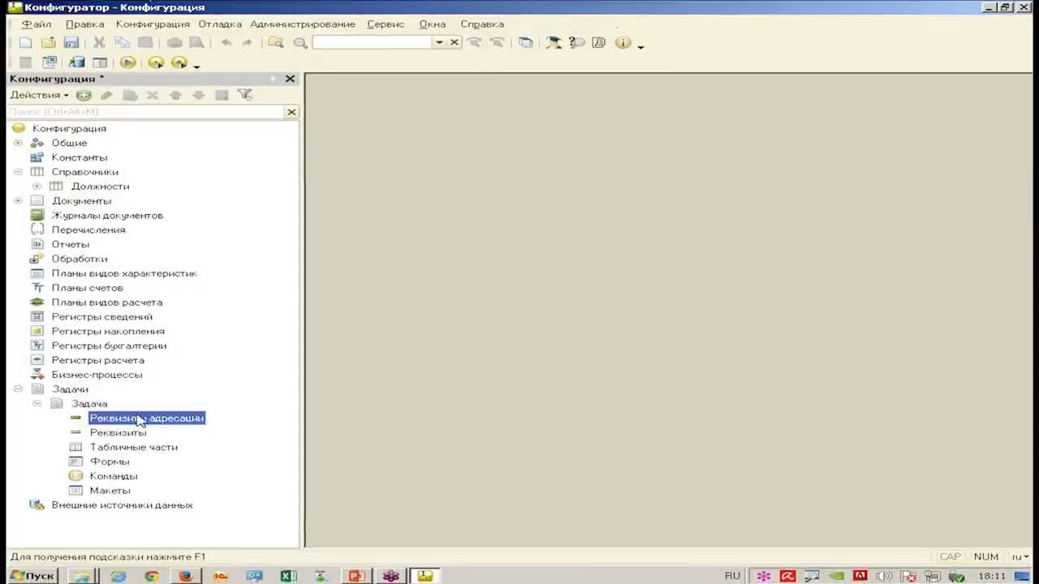
{"action": "left_click", "coordinate": [135, 430]}
{"action": "left_click", "coordinate": [138, 421]}
{"action": "right_click", "coordinate": [138, 422]}
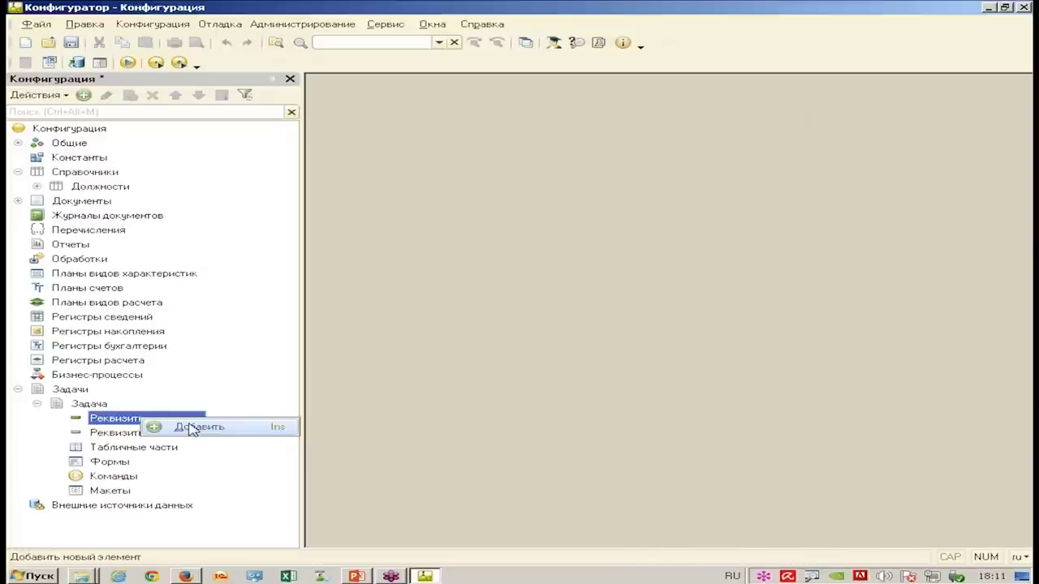
{"action": "left_click", "coordinate": [174, 425]}
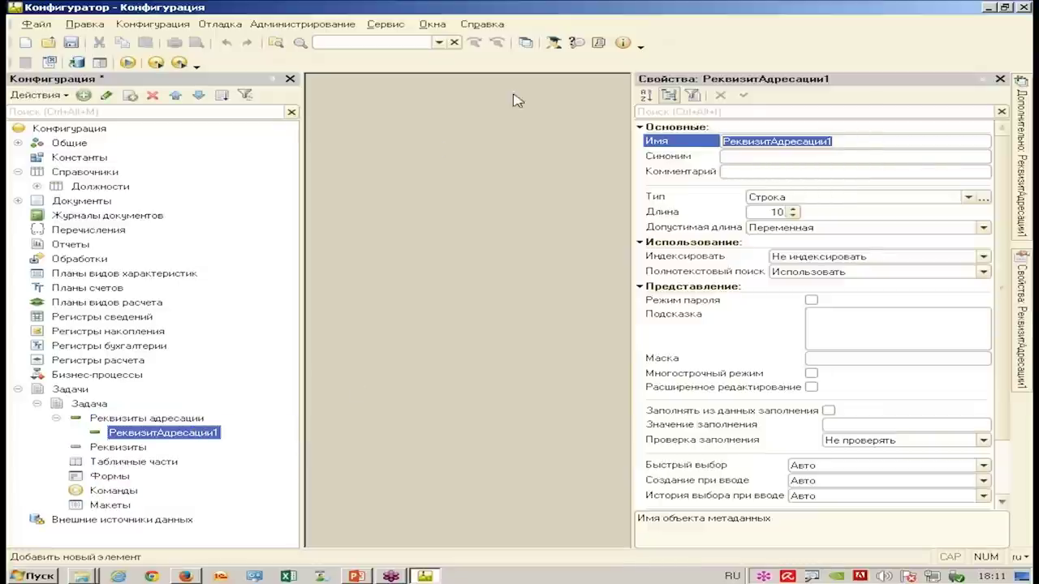
{"action": "type", "text": "Дол"}
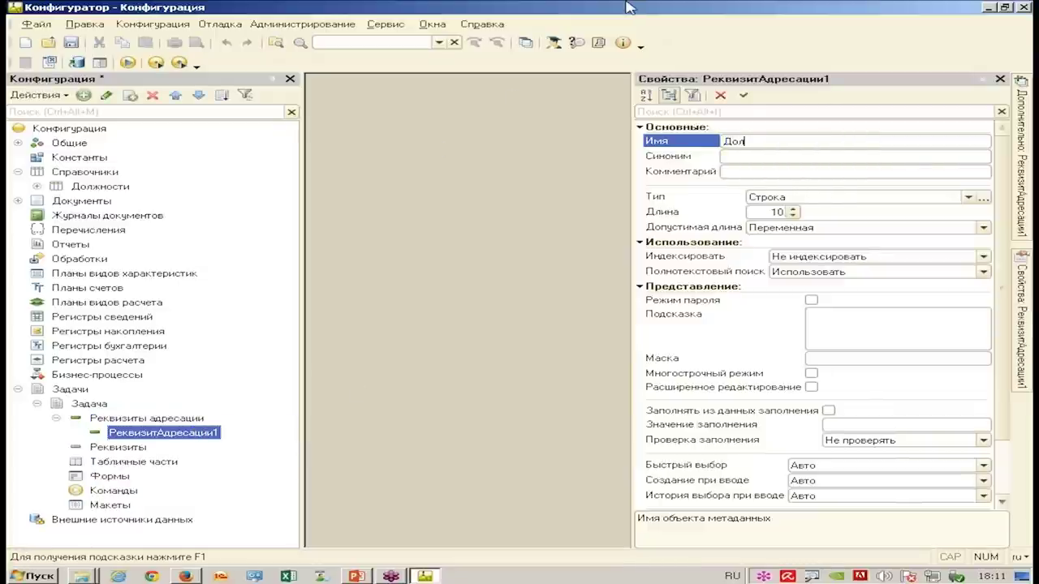
{"action": "key", "text": "Tab"}
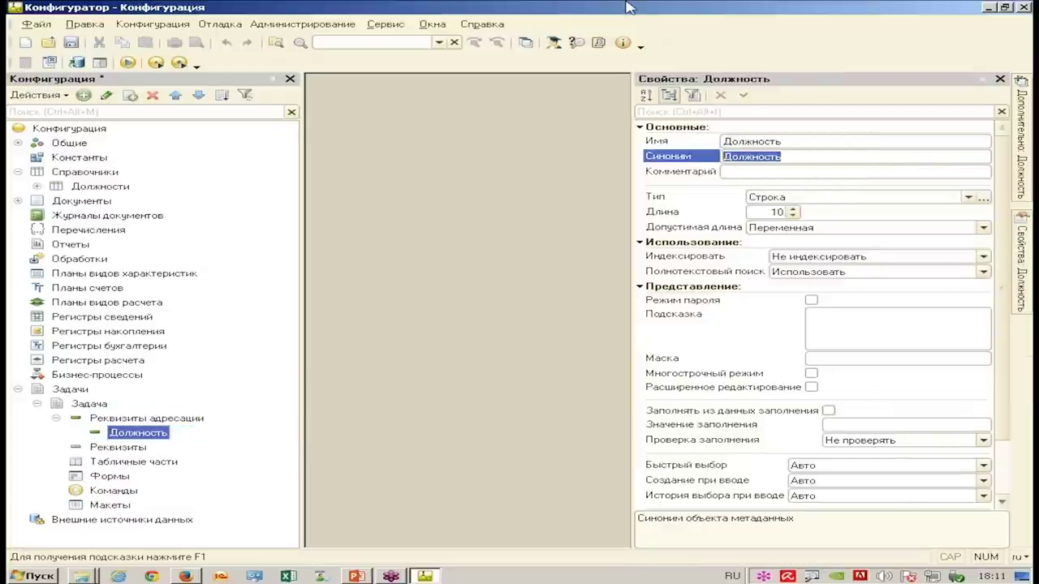
- Set the Должность addressing attribute's type to СправочникСсылка.Должности and close its properties
{"action": "key", "text": "Tab"}
{"action": "key", "text": "Tab"}
{"action": "key", "text": "F4"}
{"action": "key", "text": "Down"}
{"action": "key", "text": "Down"}
{"action": "key", "text": "Down"}
{"action": "key", "text": "Return"}
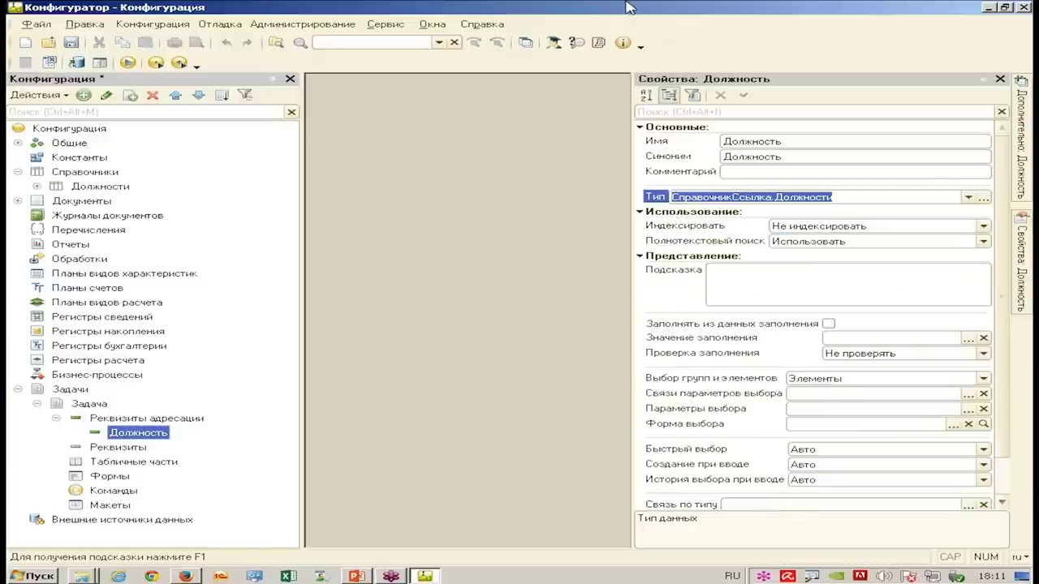
{"action": "left_click", "coordinate": [1000, 79]}
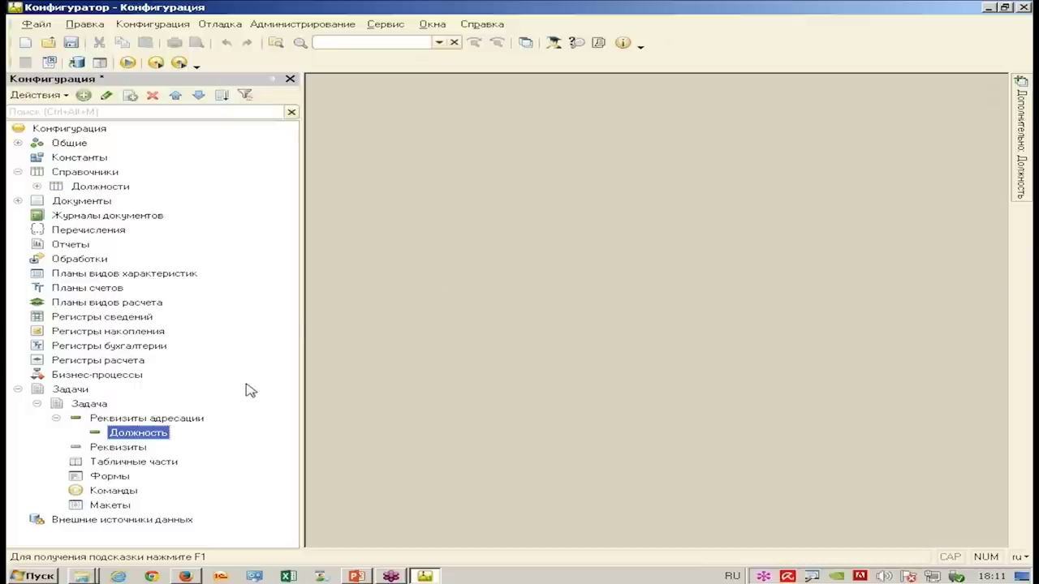
- Start 1С:Предприятие in debug mode, updating the database configuration and accepting the structure changes
{"action": "key", "text": "F5"}
{"action": "left_click", "coordinate": [418, 311]}
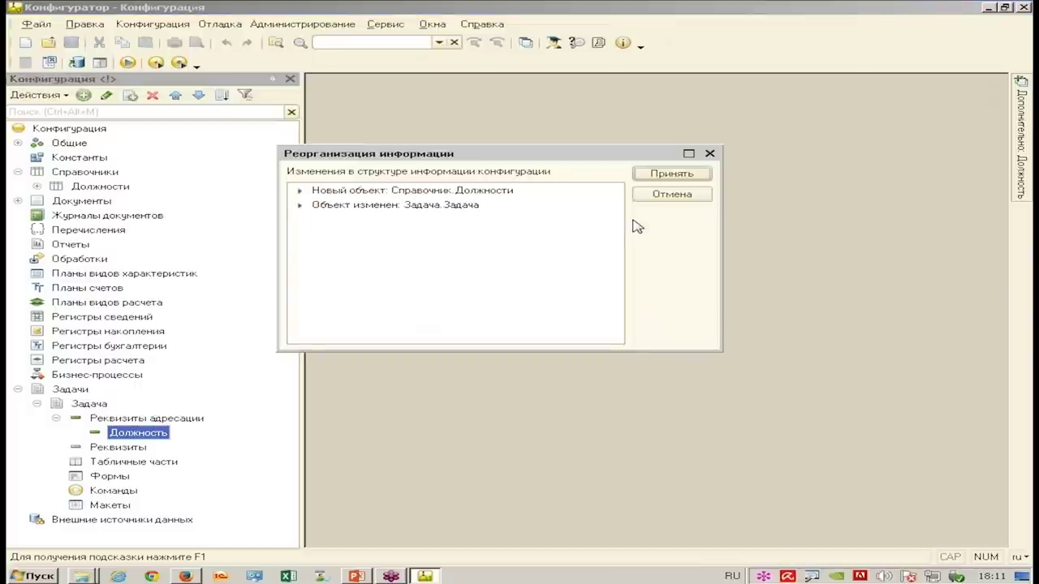
{"action": "left_click", "coordinate": [671, 174]}
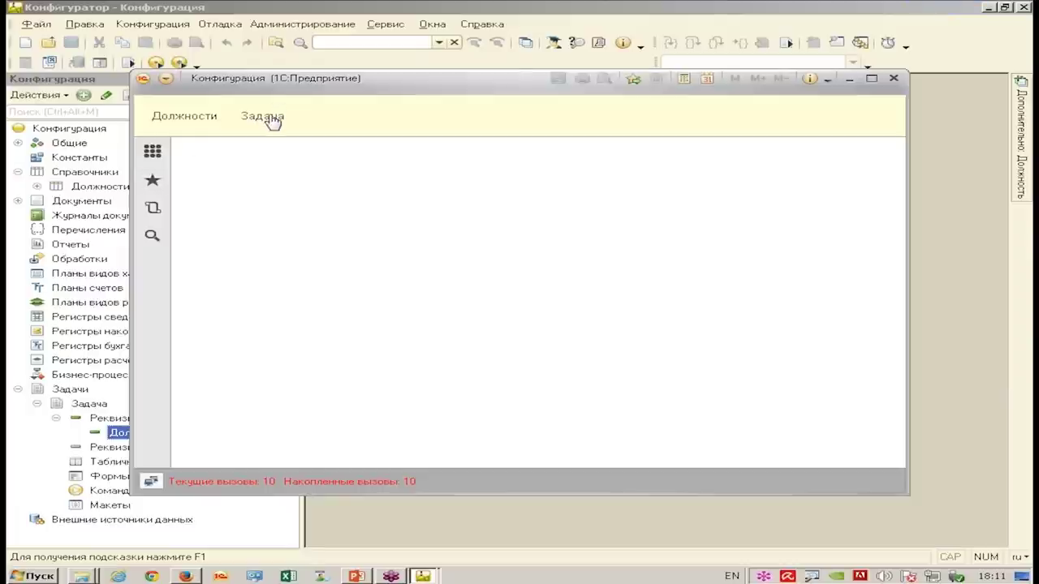
- In the "Распечатать ценники" task, set Должность to Кладовщик, mark the task as completed and close its form
{"action": "left_click", "coordinate": [272, 120]}
{"action": "double_click", "coordinate": [426, 252]}
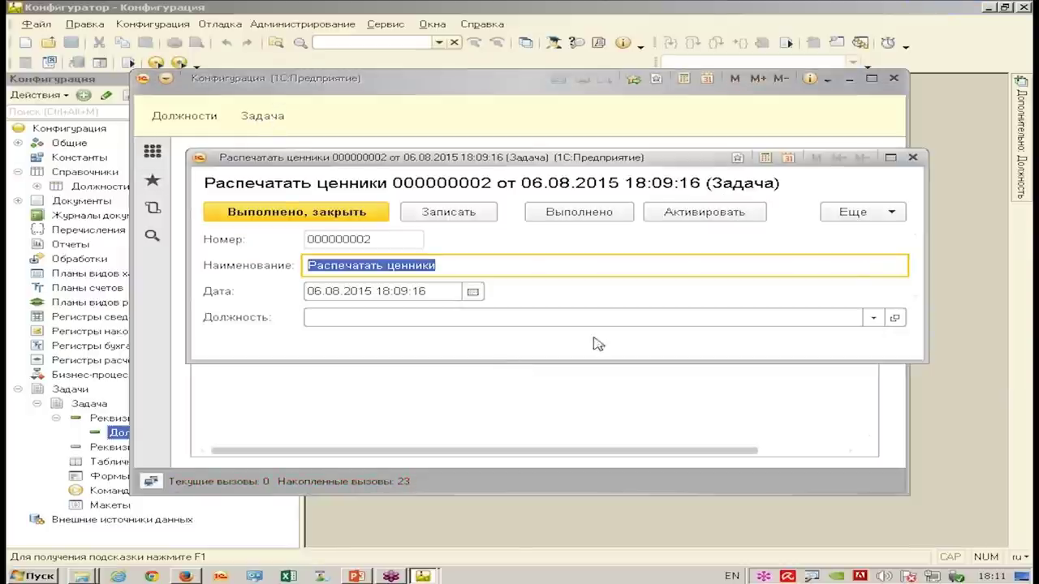
{"action": "left_click", "coordinate": [874, 317]}
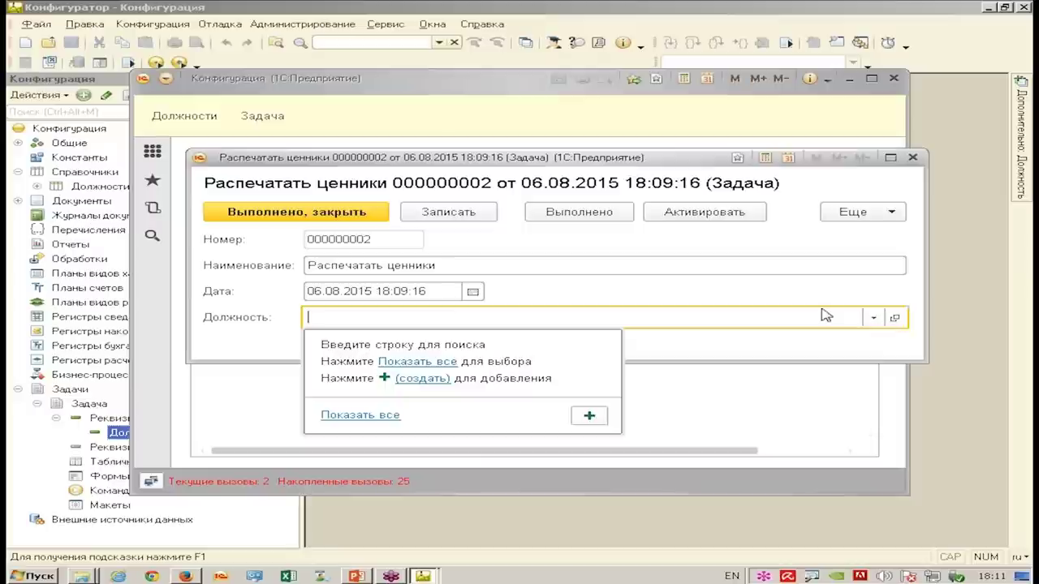
{"action": "left_click", "coordinate": [349, 415]}
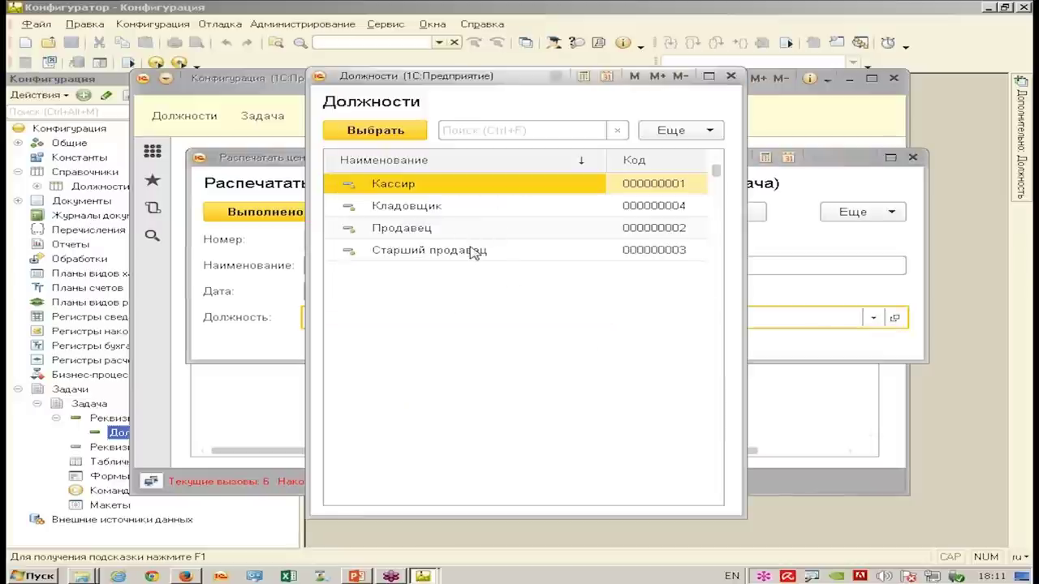
{"action": "double_click", "coordinate": [457, 208]}
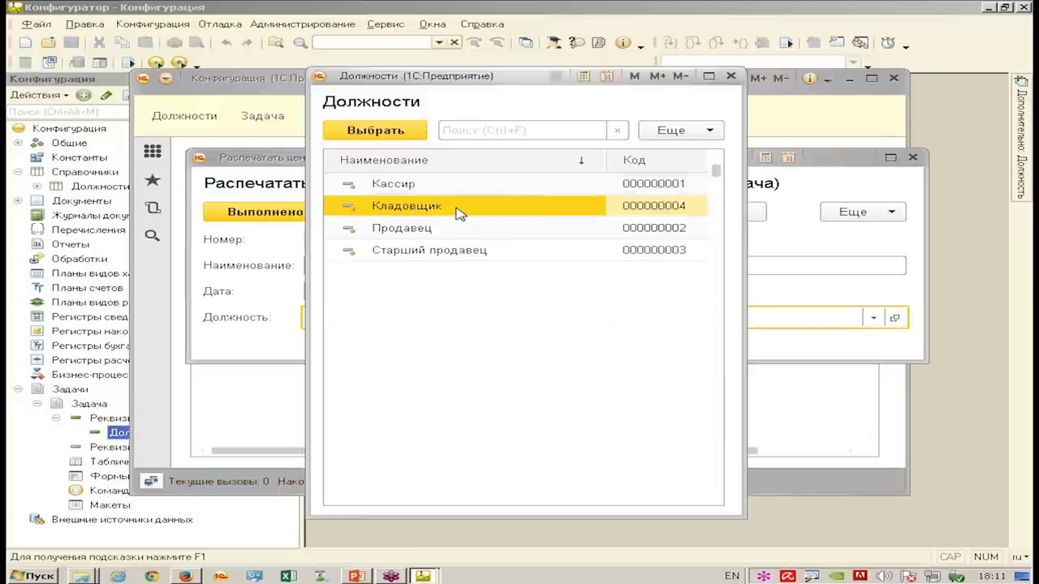
{"action": "left_click", "coordinate": [552, 216]}
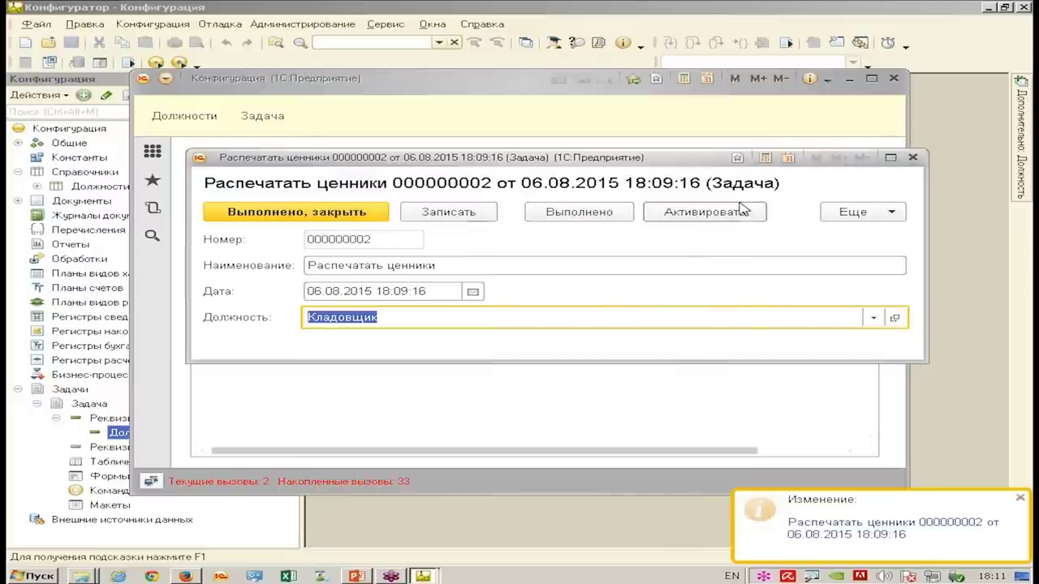
{"action": "left_click", "coordinate": [913, 159]}
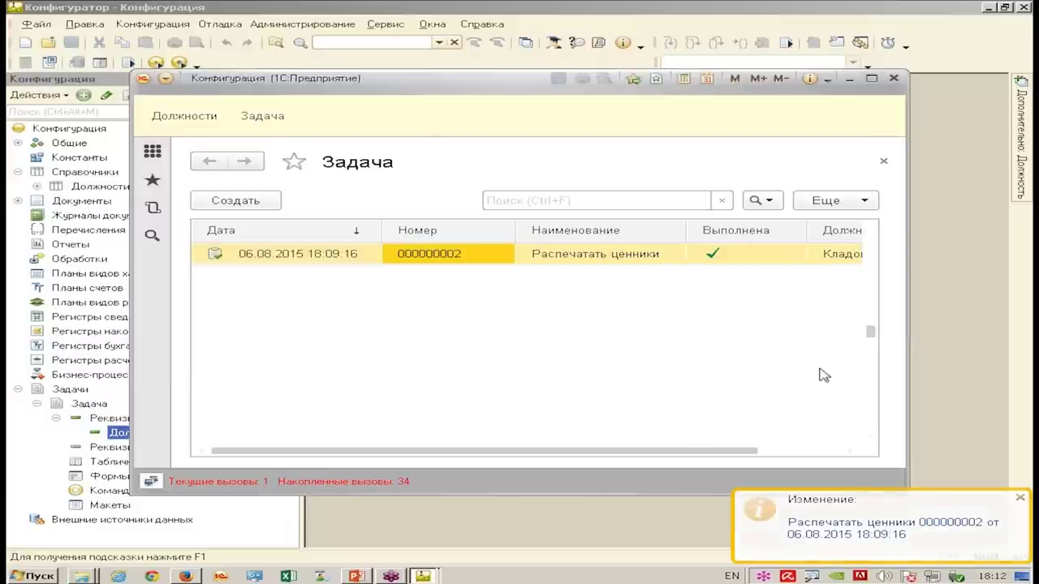
- Widen the task list window to show the full Должность column, and close the 1С:Предприятие session
{"action": "left_click_drag", "start_coordinate": [914, 277], "coordinate": [945, 276]}
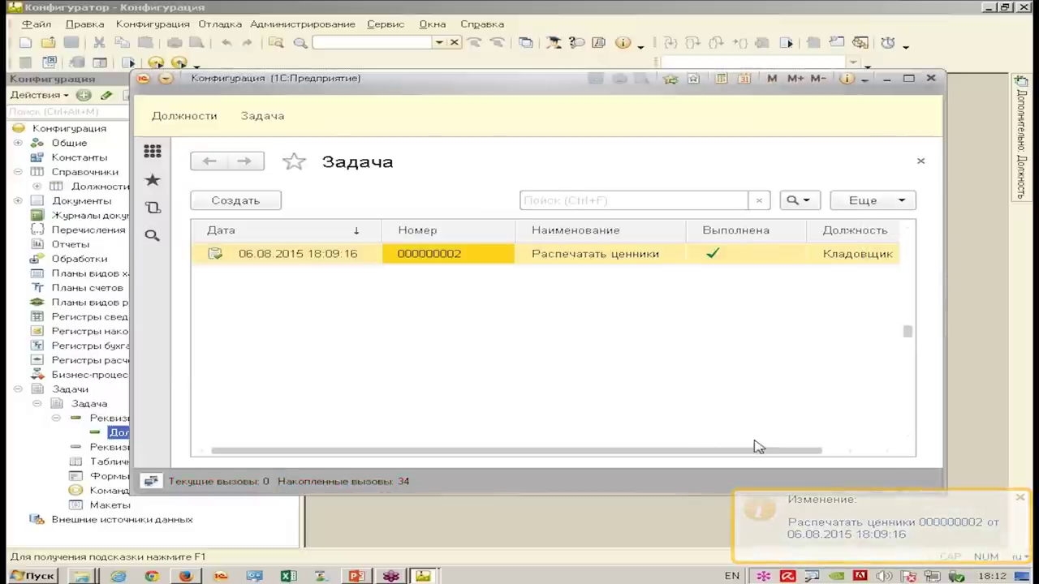
{"action": "left_click", "coordinate": [1021, 498]}
{"action": "left_click_drag", "start_coordinate": [797, 451], "coordinate": [686, 448]}
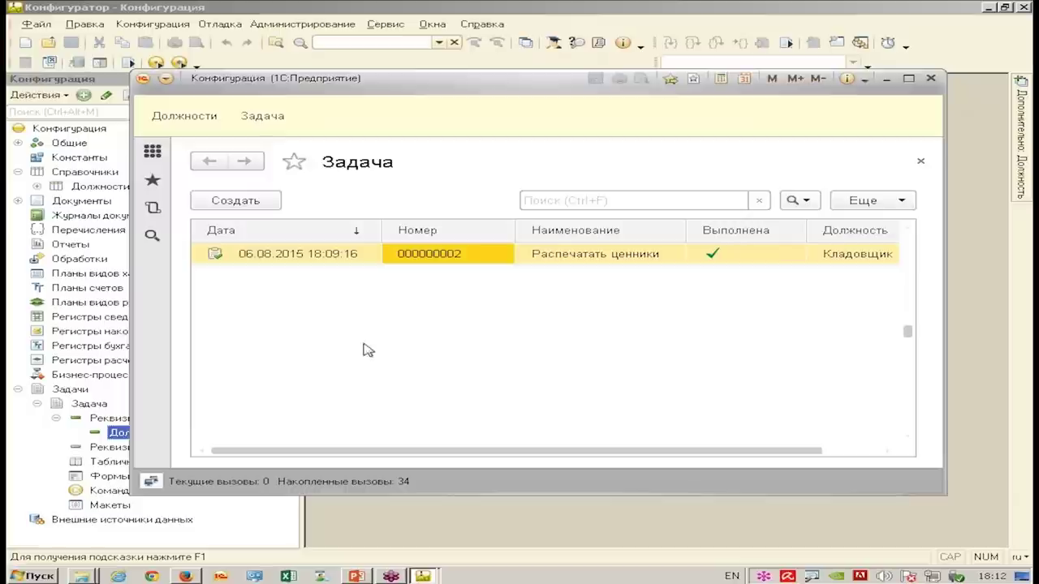
{"action": "left_click", "coordinate": [932, 80]}
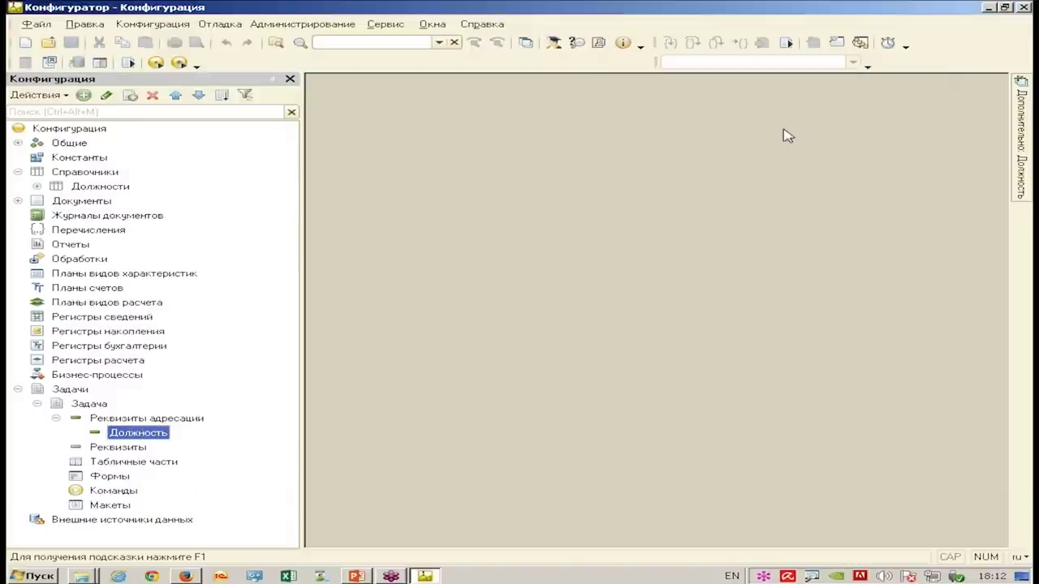
- Add a new catalog named Подразделения to the configuration
{"action": "right_click", "coordinate": [109, 172]}
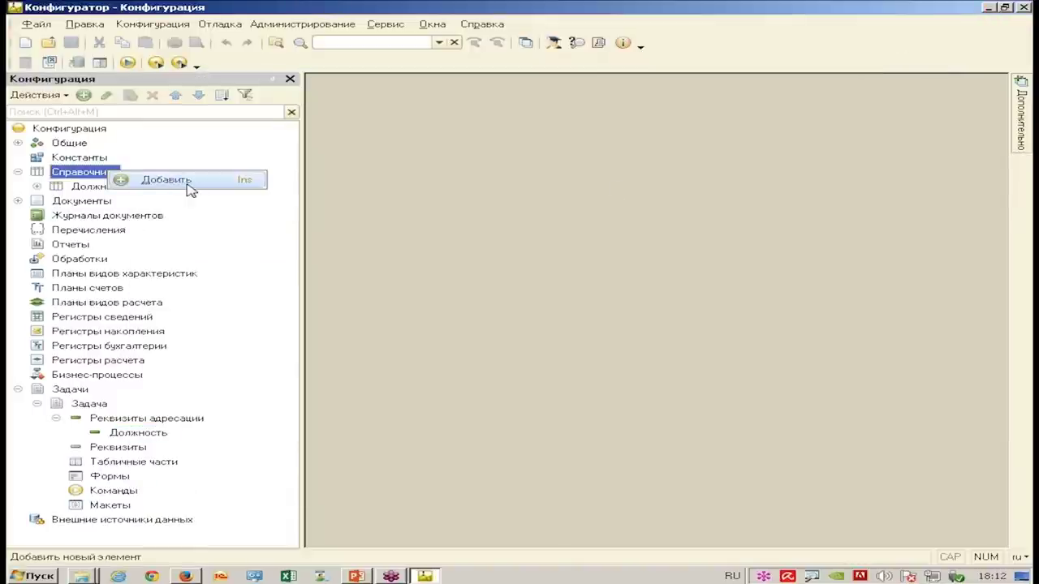
{"action": "left_click", "coordinate": [185, 182]}
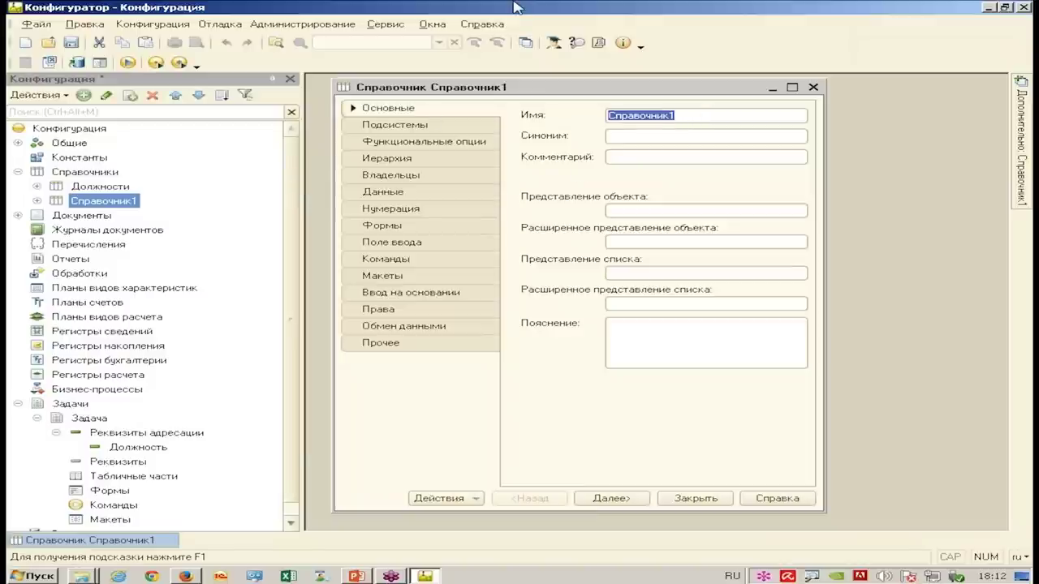
{"action": "type", "text": "Подразделе"}
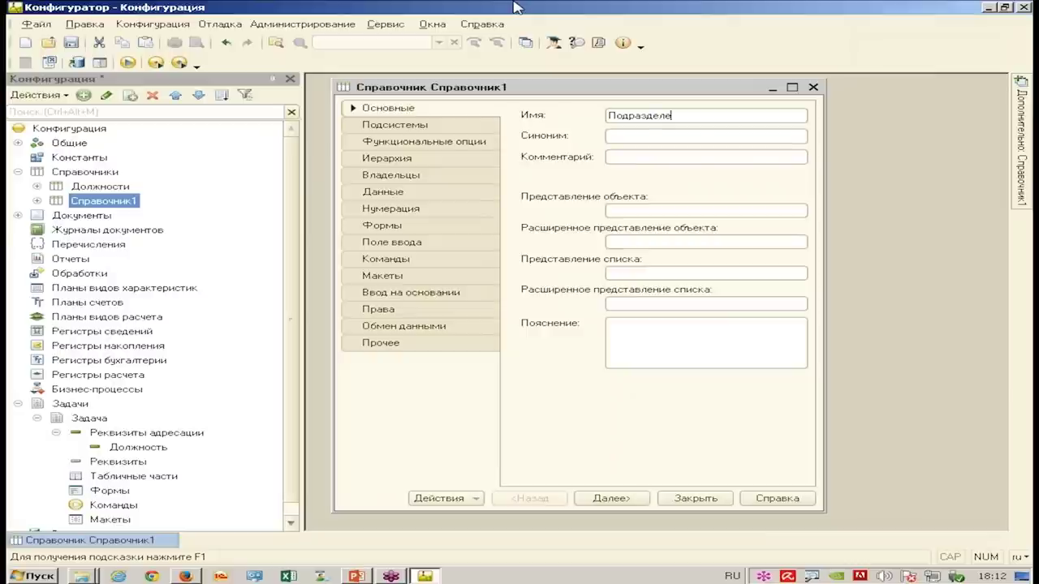
{"action": "key", "text": "Tab"}
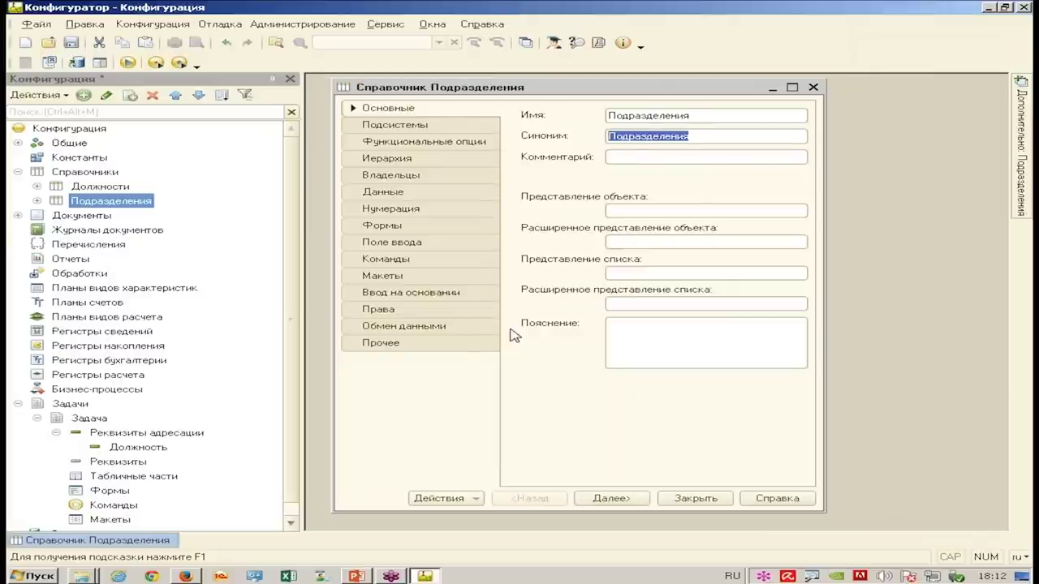
- Add the predefined elements ОтделПродаж, Склад and Бухгалтерия to the Подразделения catalog and close its windows
{"action": "left_click", "coordinate": [471, 346]}
{"action": "left_click", "coordinate": [597, 151]}
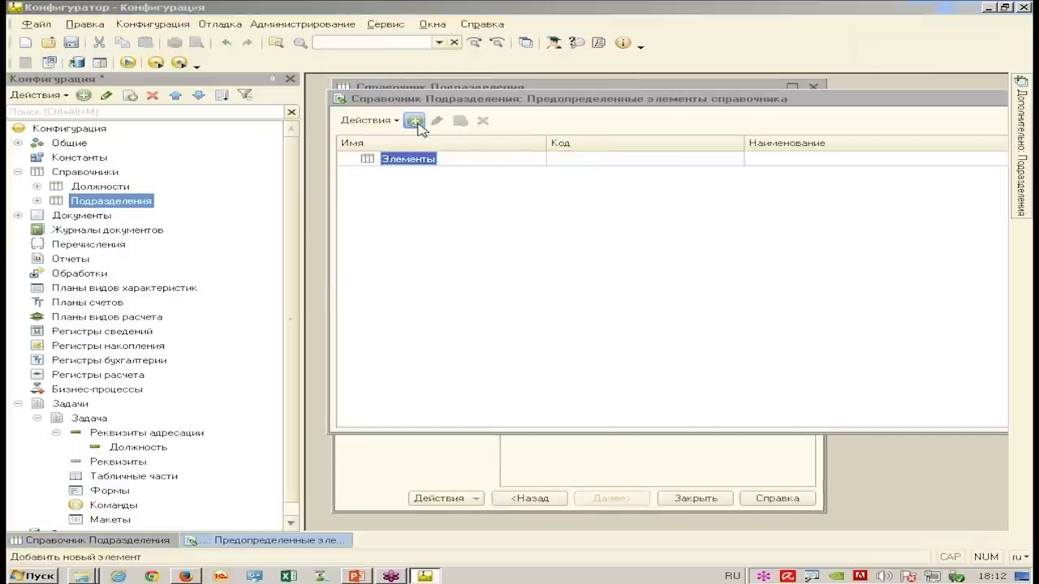
{"action": "left_click", "coordinate": [414, 120]}
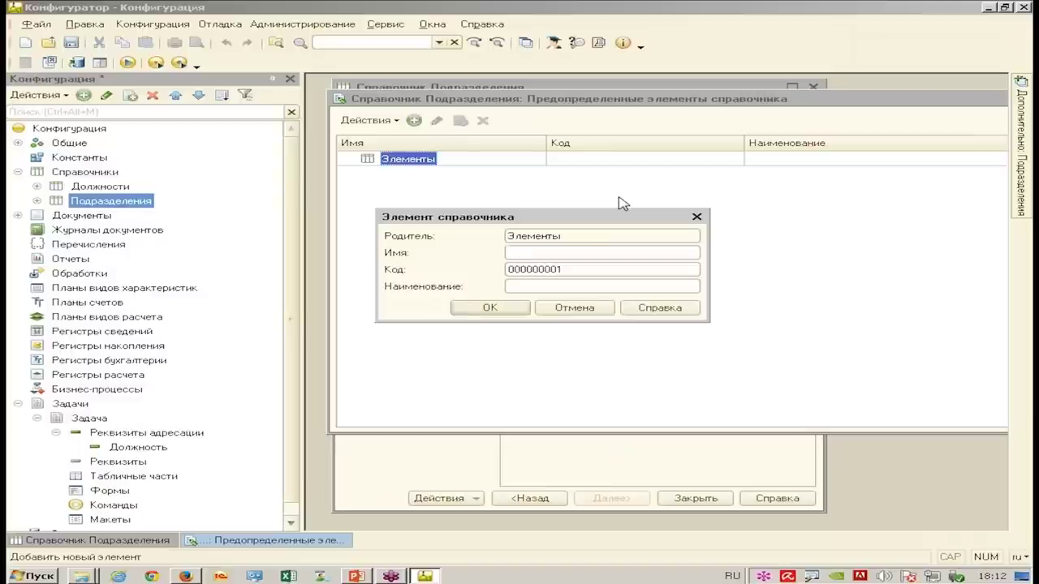
{"action": "type", "text": "ОтделПродаж"}
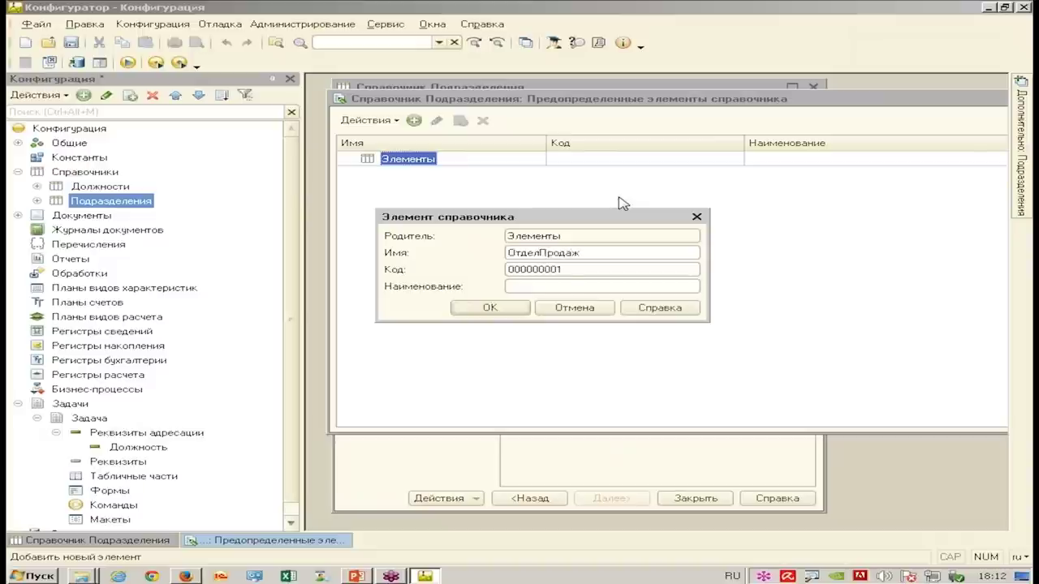
{"action": "key", "text": "Return"}
{"action": "key", "text": "Insert"}
{"action": "type", "text": "Склад"}
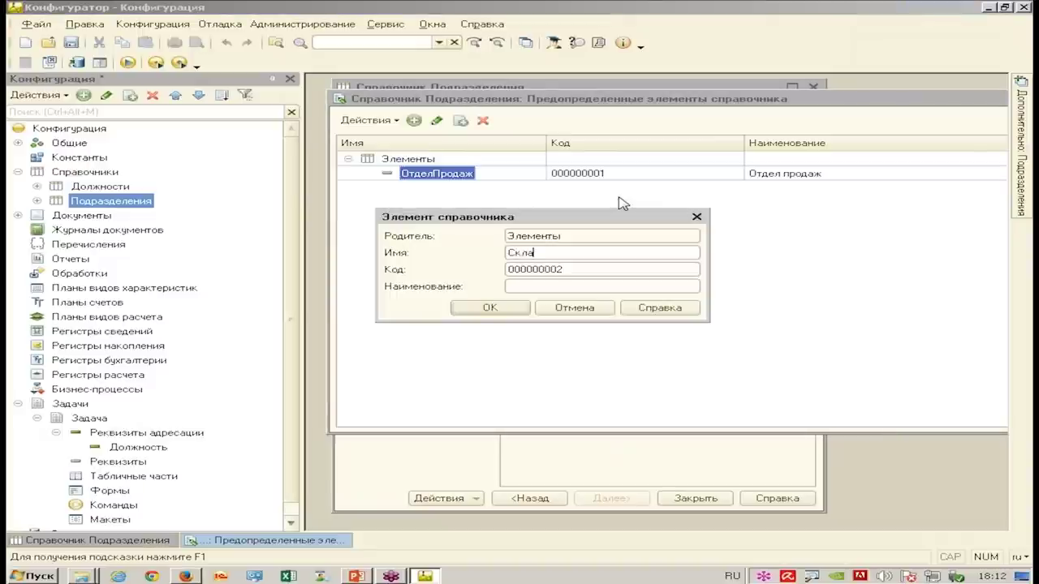
{"action": "key", "text": "Return"}
{"action": "key", "text": "Insert"}
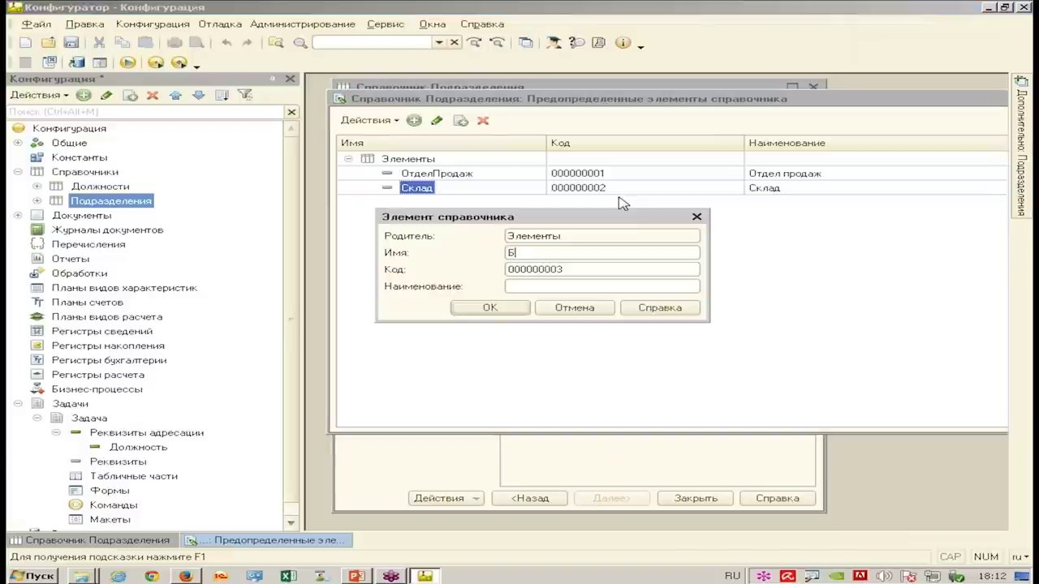
{"action": "type", "text": "Бухгалтерия"}
{"action": "key", "text": "Return"}
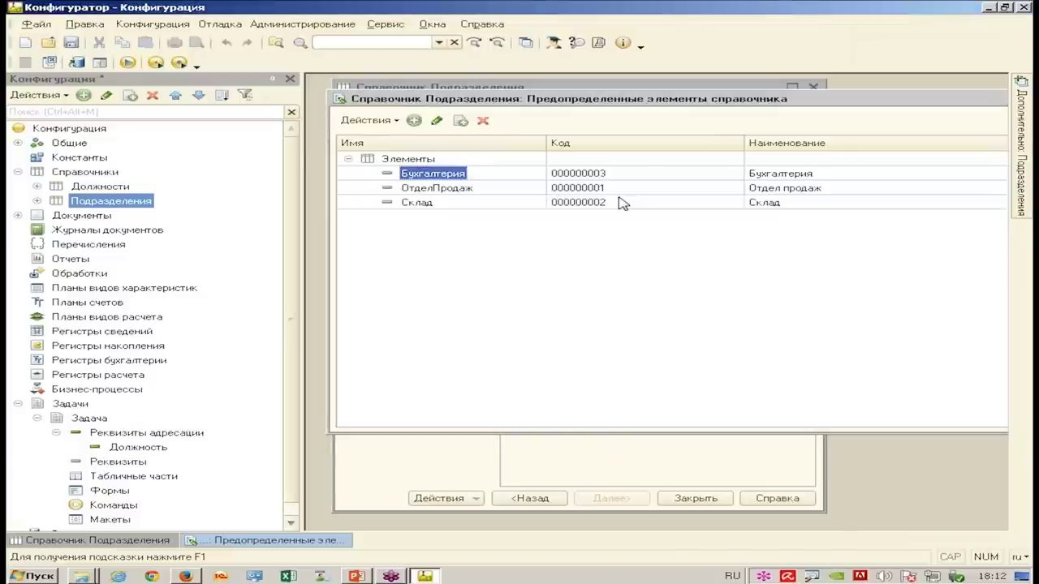
{"action": "double_click", "coordinate": [342, 100]}
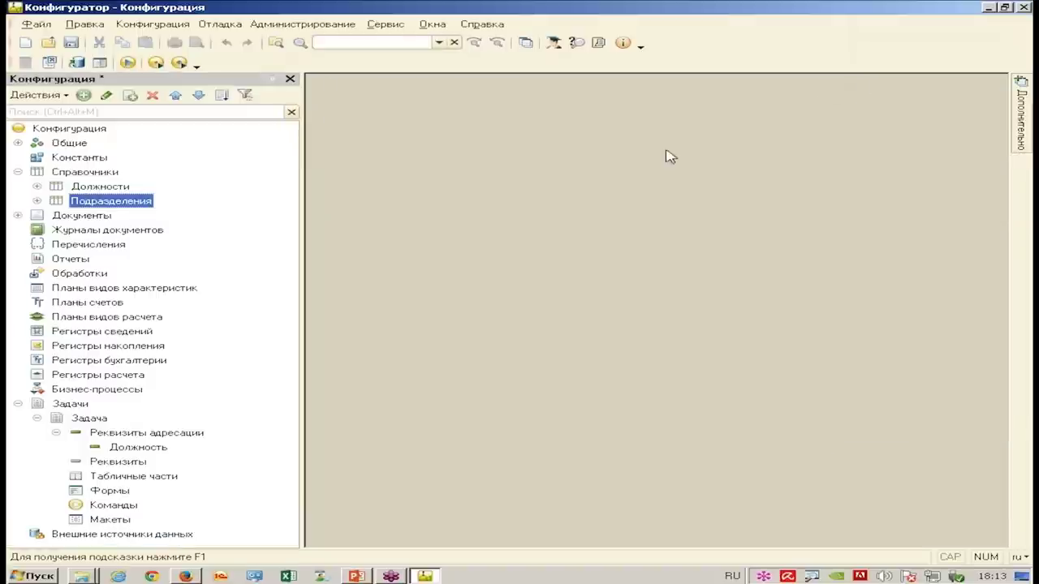
{"action": "left_click", "coordinate": [813, 87]}
- Add a new addressing attribute named Подразделение to the Задача task object
{"action": "right_click", "coordinate": [189, 435]}
{"action": "left_click", "coordinate": [225, 441]}
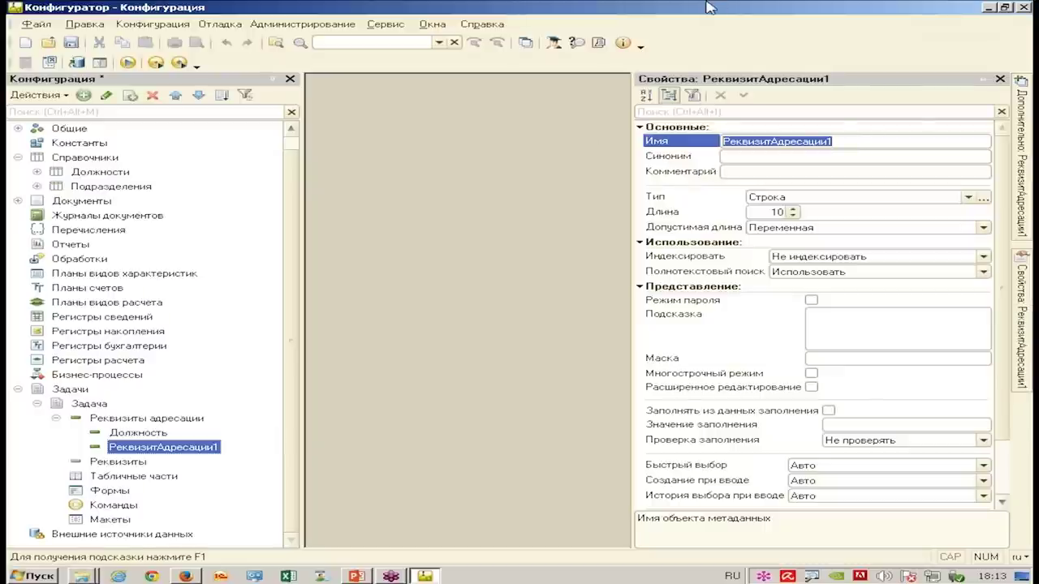
{"action": "type", "text": "Подразделе"}
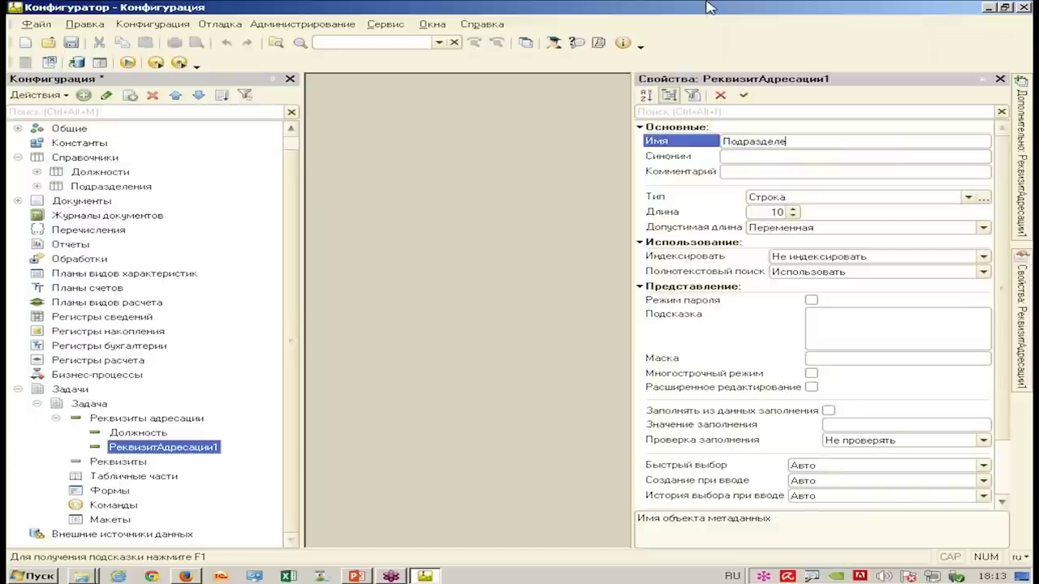
{"action": "type", "text": "ние"}
{"action": "key", "text": "Return"}
- Set the type of the Подразделение addressing attribute to СправочникСсылка.Подразделения and close its properties
{"action": "key", "text": "Tab"}
{"action": "key", "text": "Tab"}
{"action": "key", "text": "Tab"}
{"action": "key", "text": "F4"}
{"action": "key", "text": "Down"}
{"action": "key", "text": "Down"}
{"action": "key", "text": "Down"}
{"action": "key", "text": "Down"}
{"action": "key", "text": "Return"}
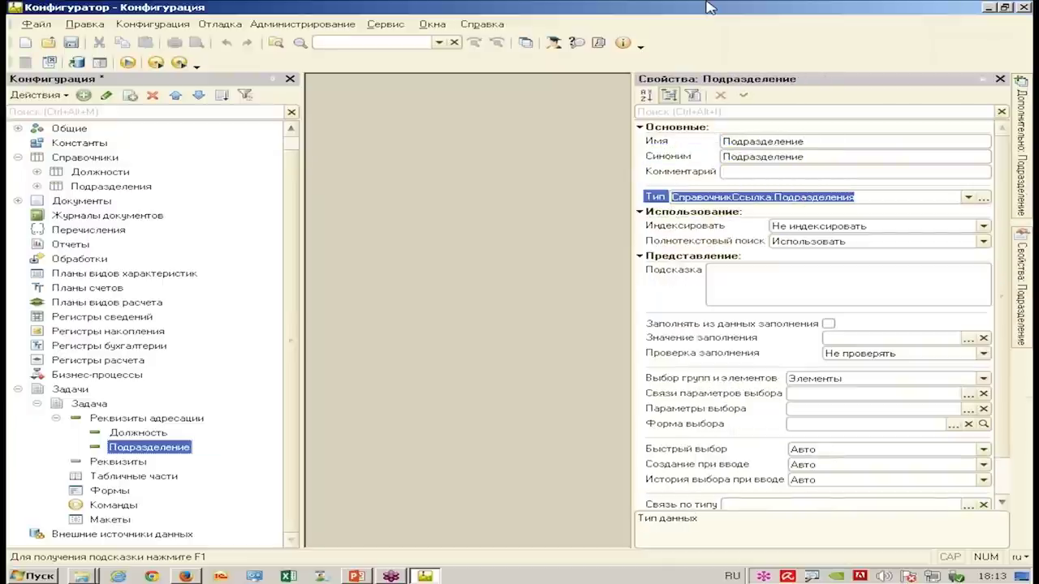
{"action": "left_click", "coordinate": [1001, 80]}
- Start a 1С:Предприятие debugging session, updating the database configuration and accepting the new catalog and the changed task object
{"action": "key", "text": "F5"}
{"action": "key", "text": "Return"}
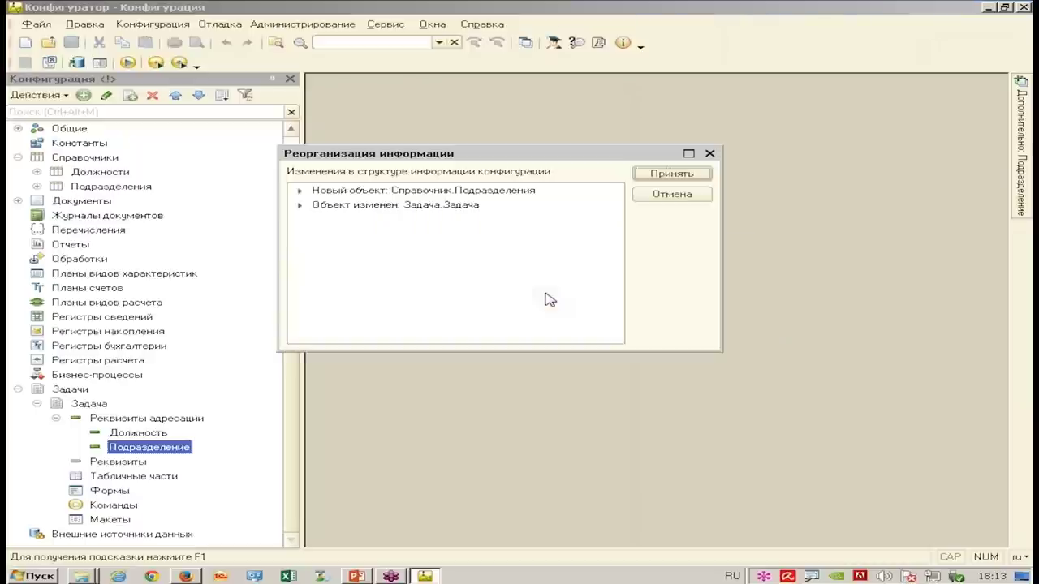
{"action": "left_click", "coordinate": [671, 173]}
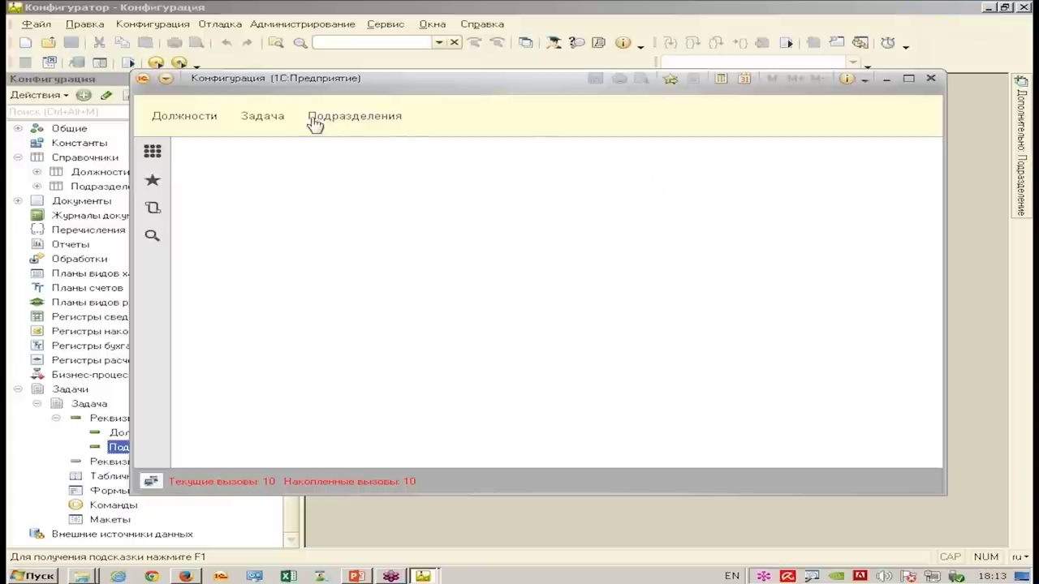
- Open the "Распечатать ценники" task from the Задача list, set its Подразделение to Склад, save it and close the form
{"action": "left_click", "coordinate": [275, 122]}
{"action": "double_click", "coordinate": [456, 256]}
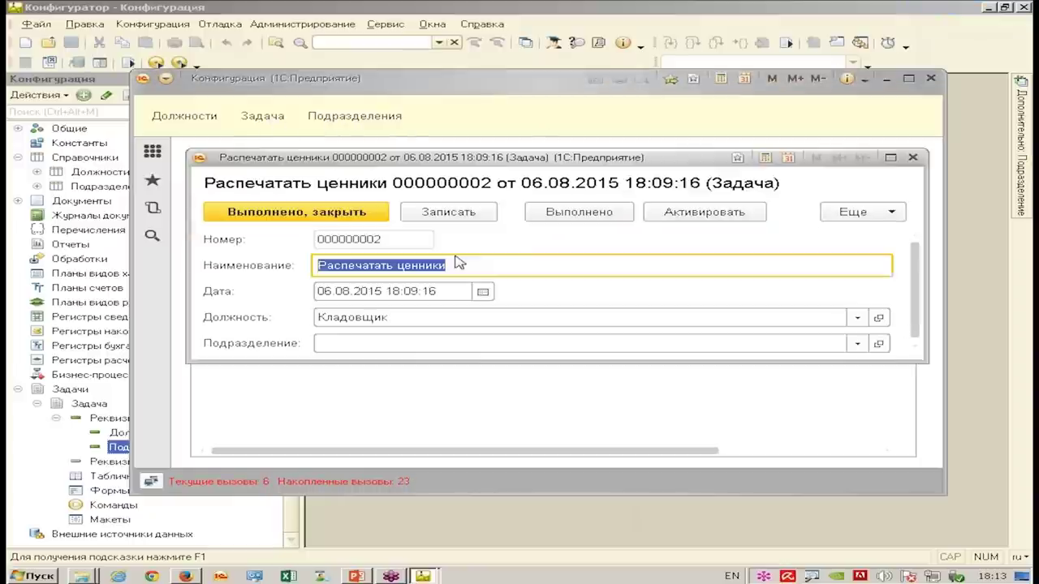
{"action": "left_click", "coordinate": [474, 347]}
{"action": "key", "text": "F4"}
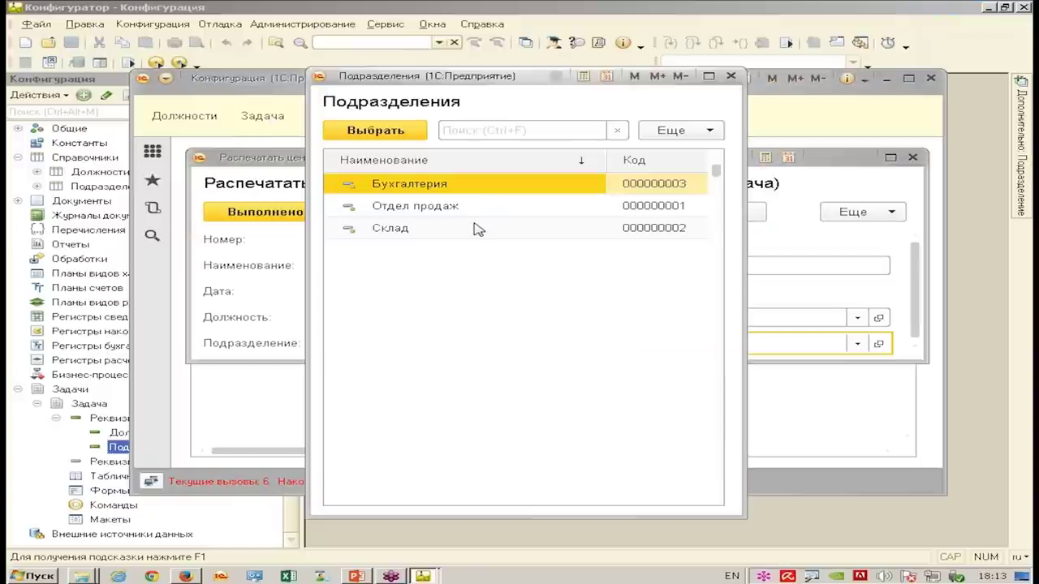
{"action": "double_click", "coordinate": [476, 206]}
{"action": "key", "text": "F4"}
{"action": "double_click", "coordinate": [476, 233]}
{"action": "left_click", "coordinate": [487, 211]}
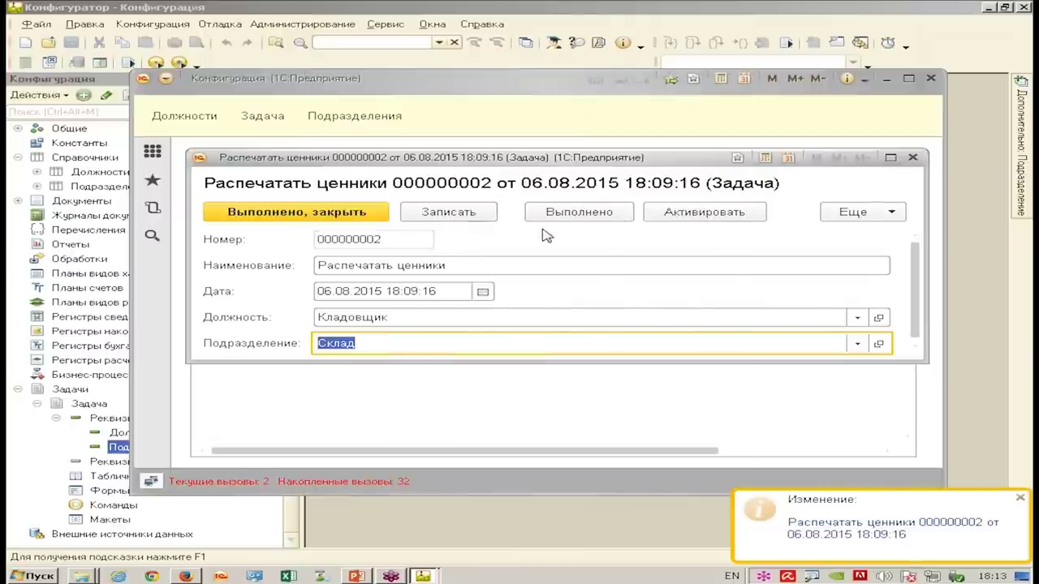
{"action": "left_click", "coordinate": [913, 158]}
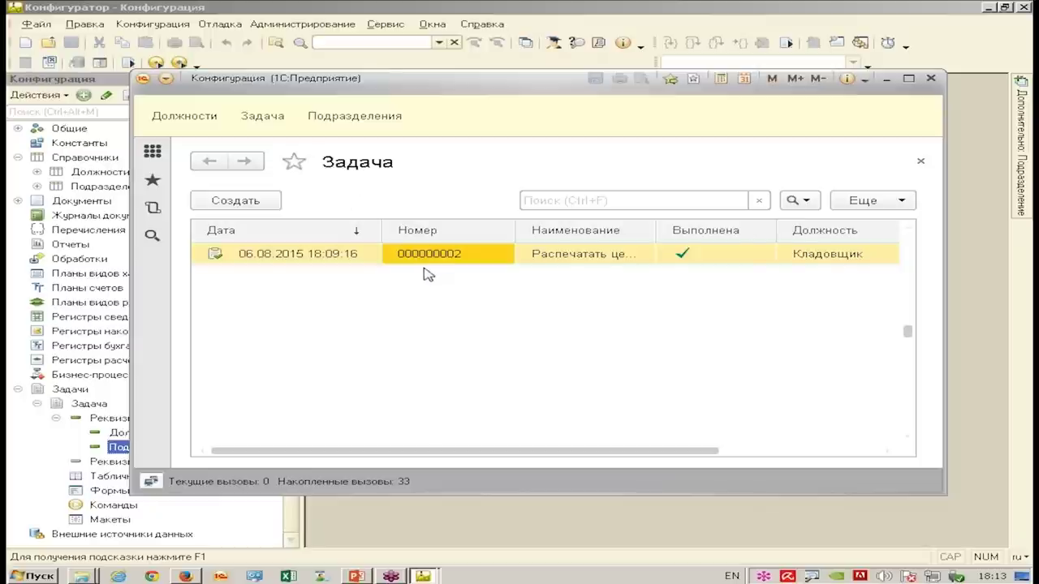
- Review the date, number and name of the task in the Задача list, and close the 1С:Предприятие session
{"action": "left_click", "coordinate": [361, 261]}
{"action": "left_click", "coordinate": [420, 263]}
{"action": "left_click", "coordinate": [599, 254]}
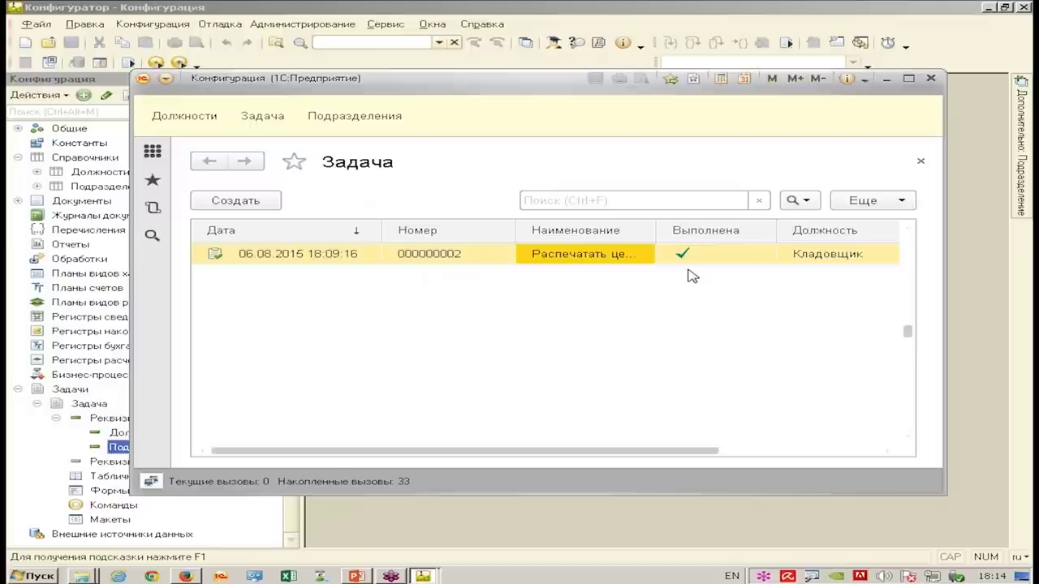
{"action": "left_click", "coordinate": [451, 255]}
{"action": "left_click", "coordinate": [333, 261]}
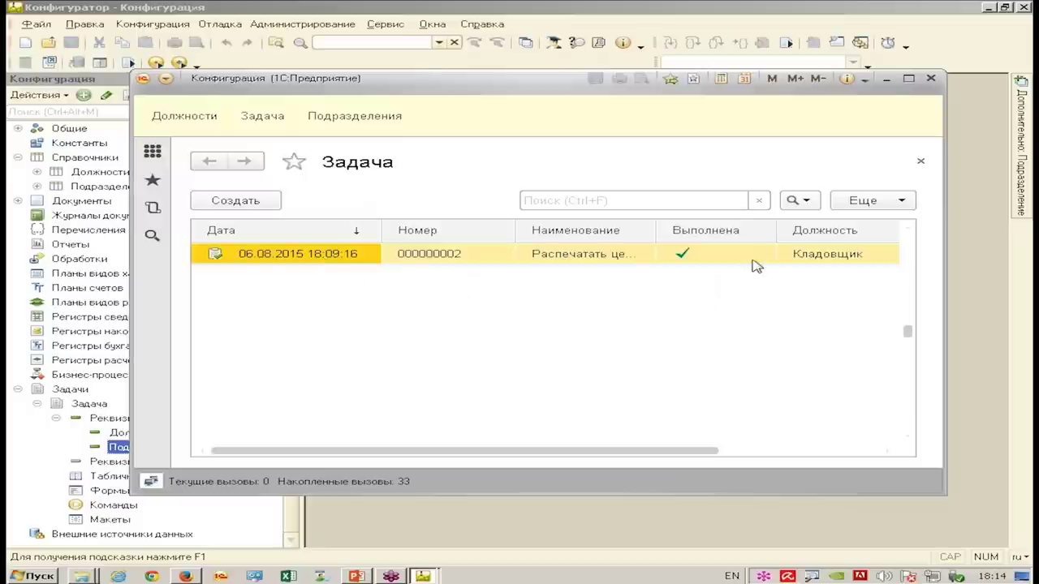
{"action": "left_click", "coordinate": [929, 81]}
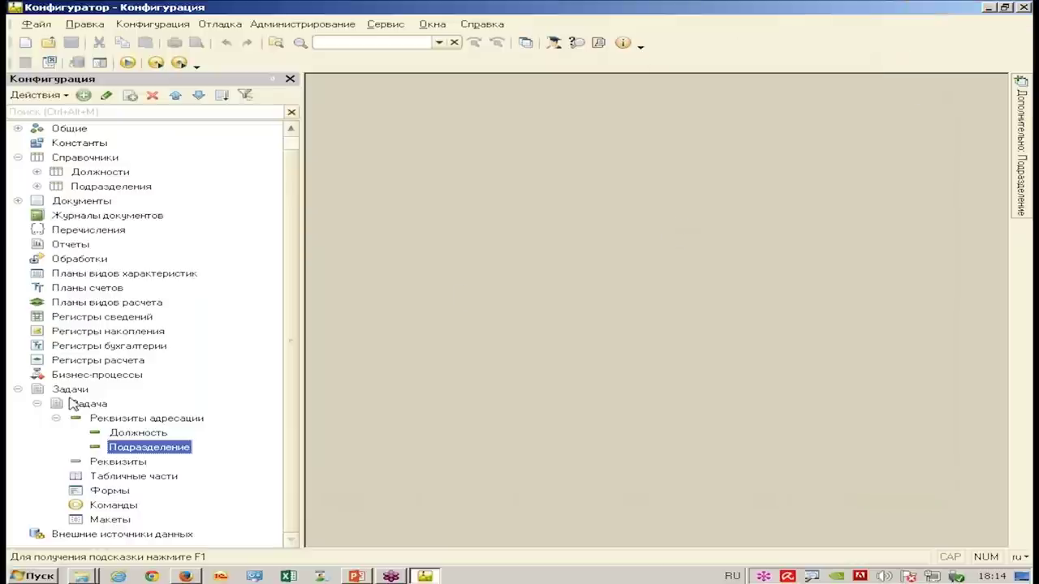
- Add a new business process named Продажа to the configuration
{"action": "right_click", "coordinate": [96, 374]}
{"action": "left_click", "coordinate": [135, 380]}
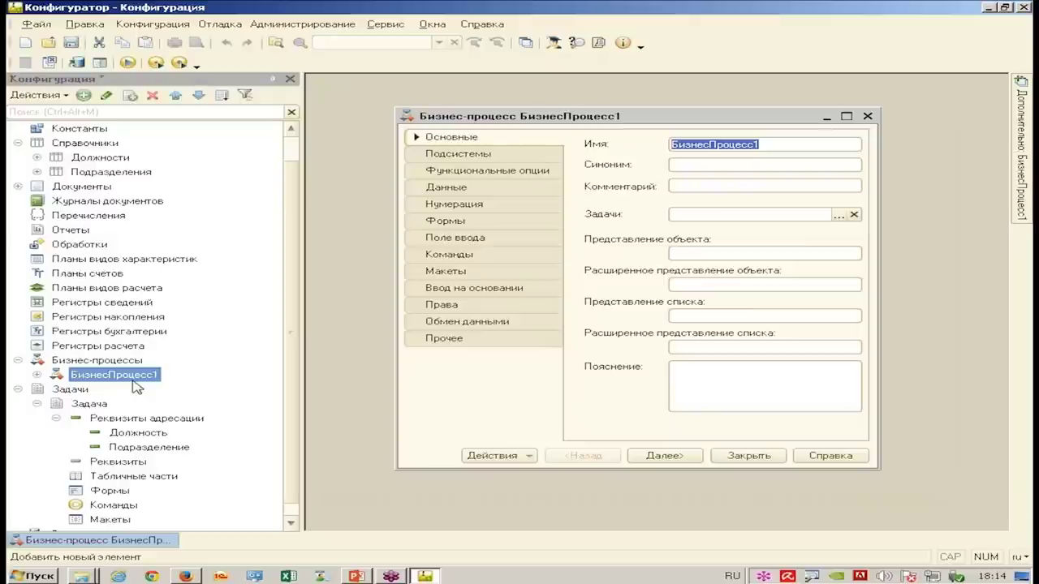
{"action": "double_click", "coordinate": [795, 143]}
{"action": "type", "text": "Продаж"}
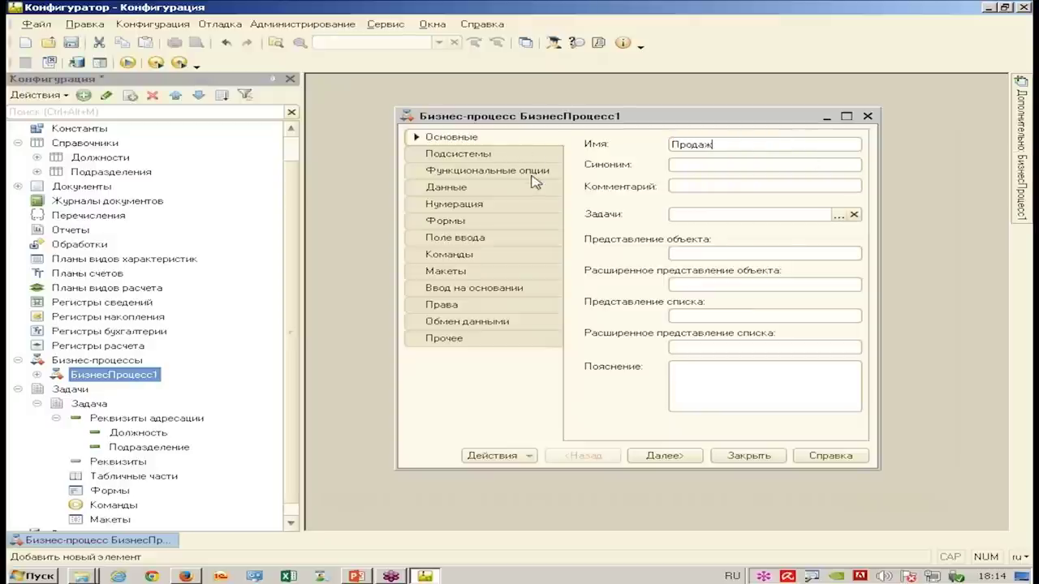
{"action": "type", "text": "а"}
{"action": "key", "text": "Tab"}
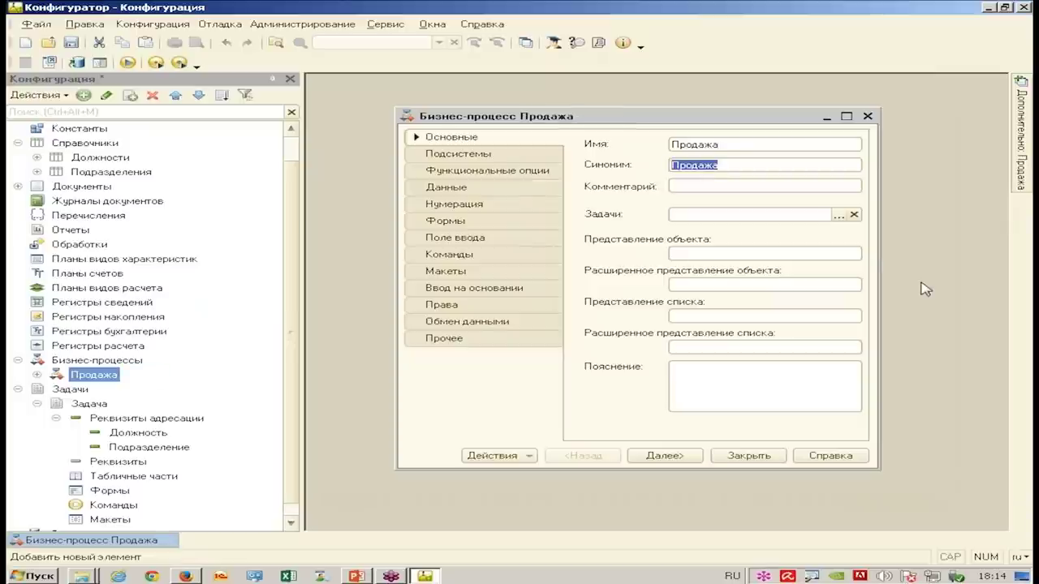
{"action": "left_click_drag", "start_coordinate": [618, 120], "coordinate": [557, 103]}
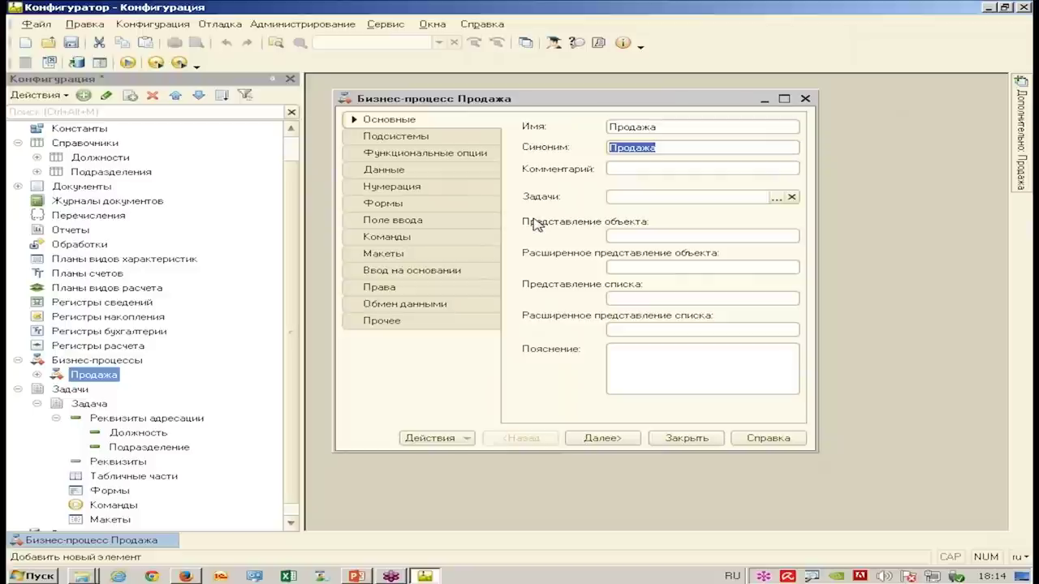
- Link the Продажа business process to the Задача task object
{"action": "left_click", "coordinate": [698, 147]}
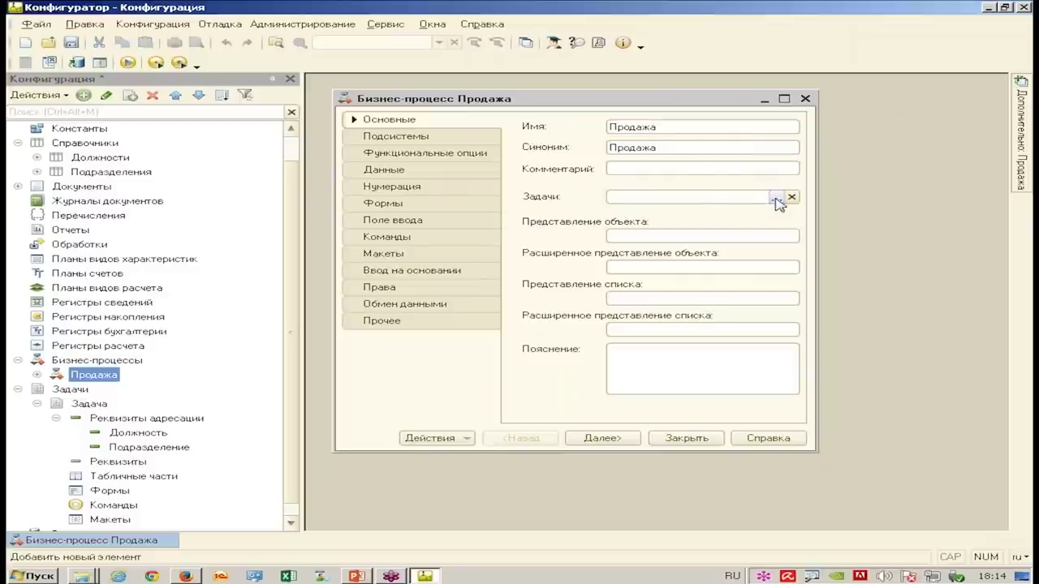
{"action": "left_click", "coordinate": [777, 197]}
{"action": "double_click", "coordinate": [696, 169]}
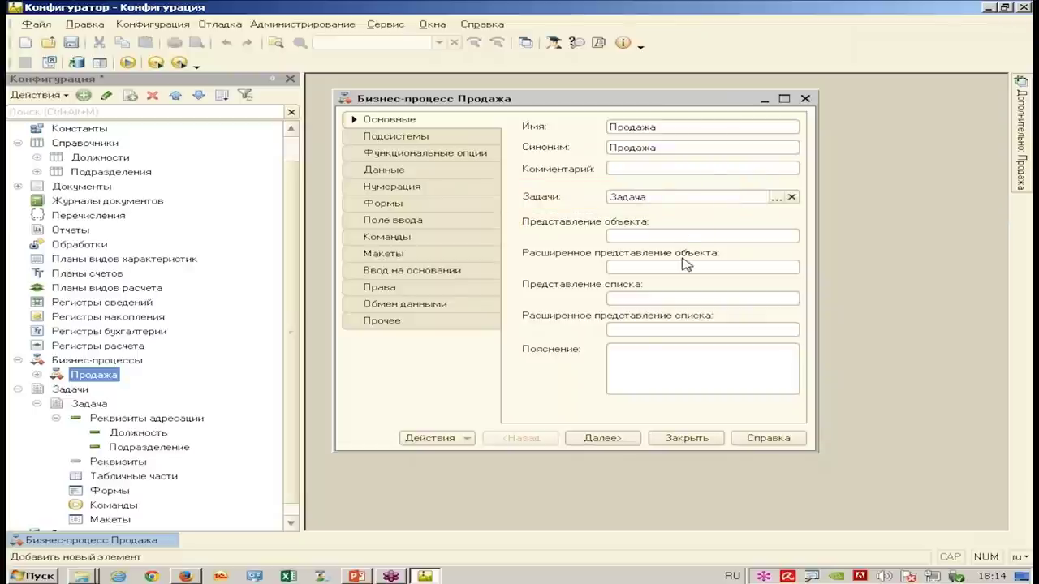
- Open the route map of the Продажа business process and maximize its window
{"action": "left_click", "coordinate": [414, 324]}
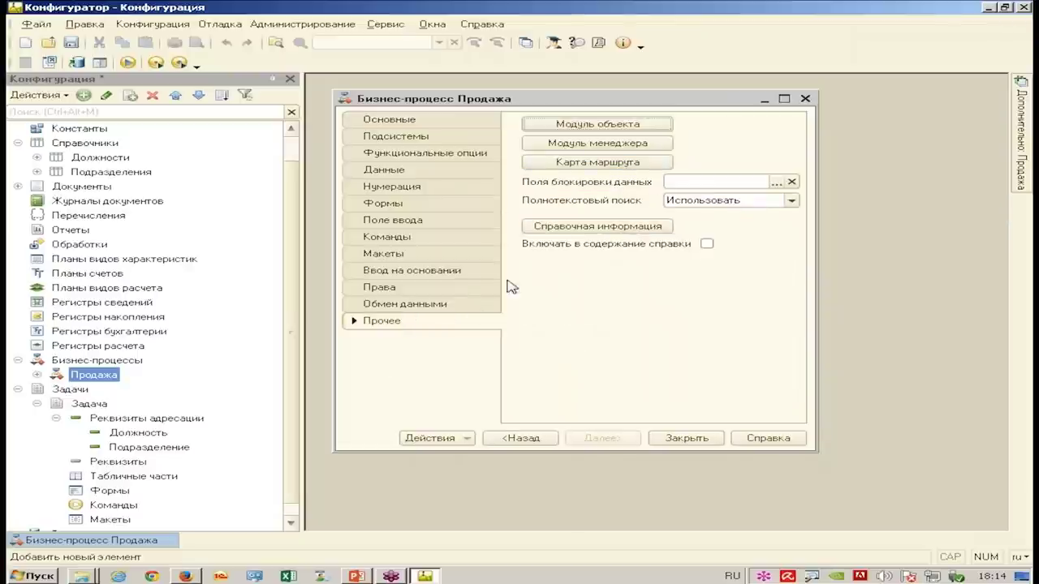
{"action": "left_click", "coordinate": [649, 167]}
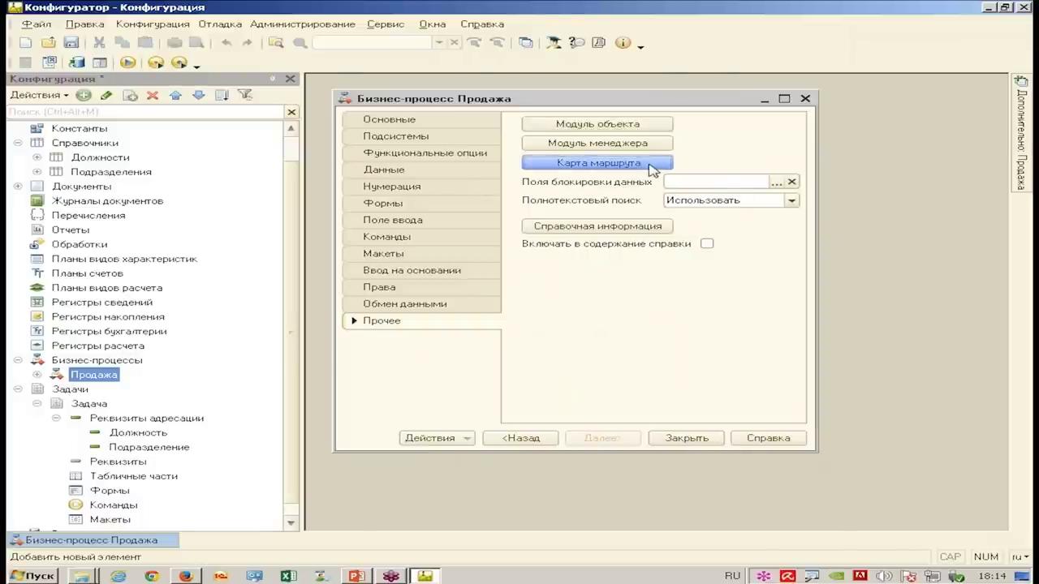
{"action": "double_click", "coordinate": [654, 101]}
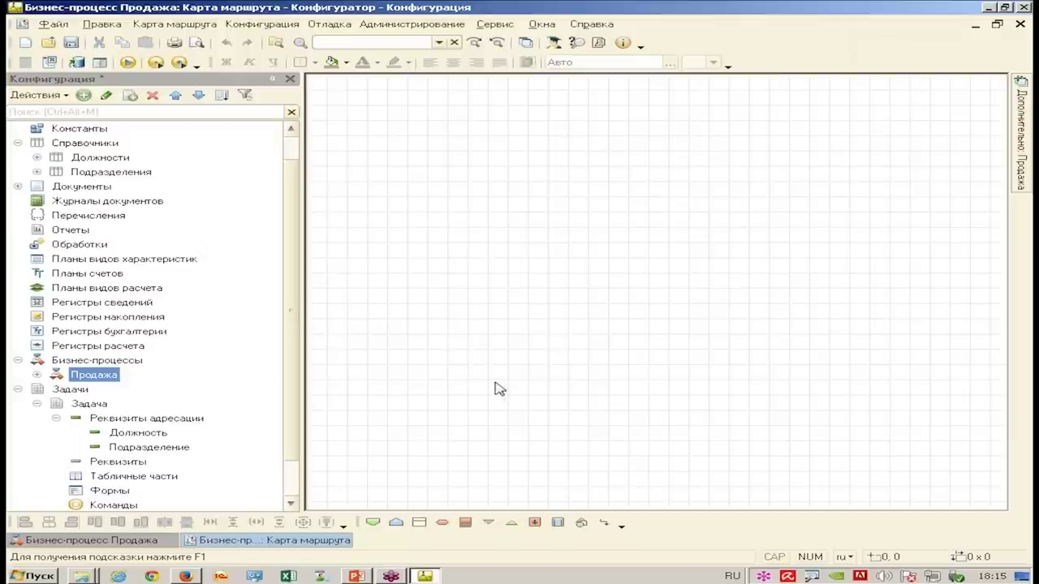
- Place a start point near the upper edge of the route map
{"action": "left_click", "coordinate": [373, 522]}
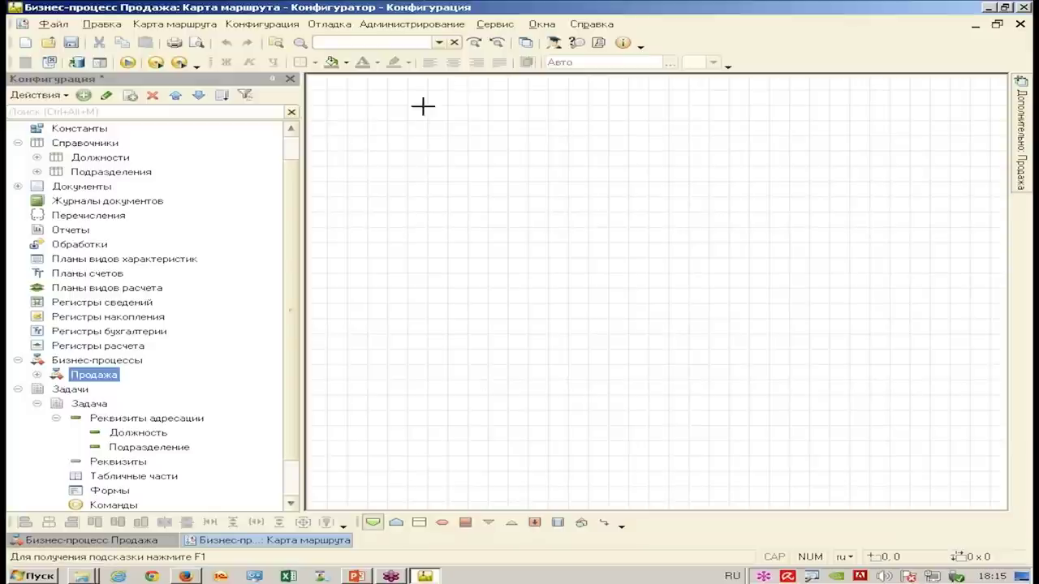
{"action": "left_click_drag", "start_coordinate": [448, 90], "coordinate": [535, 115]}
{"action": "left_click", "coordinate": [528, 153]}
{"action": "left_click", "coordinate": [509, 106]}
{"action": "left_click", "coordinate": [528, 167]}
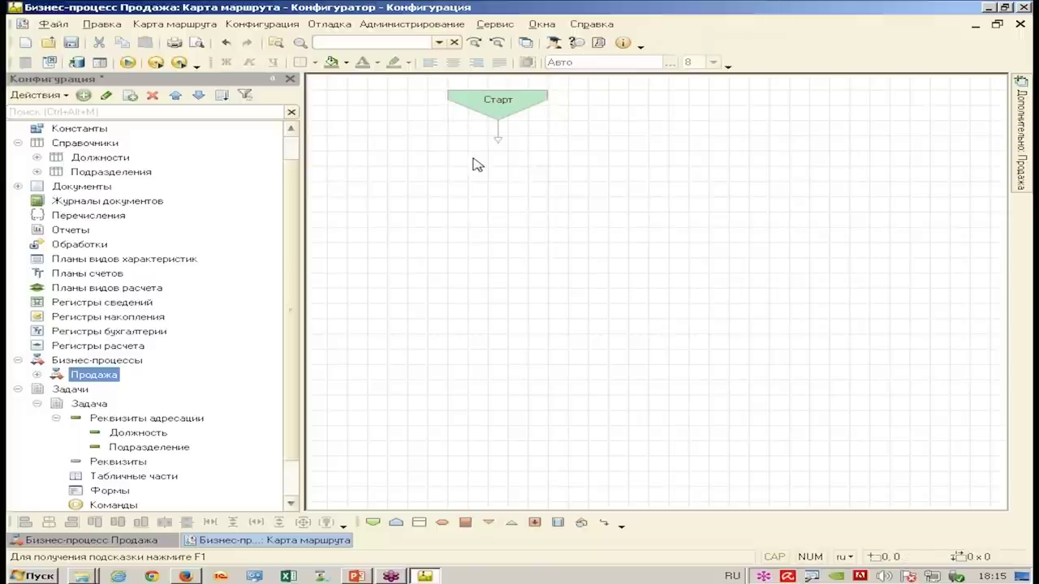
- Place an action point directly beneath the start point, connected to it, and size it to about 180 x 60
{"action": "left_click", "coordinate": [420, 523]}
{"action": "left_click", "coordinate": [441, 521]}
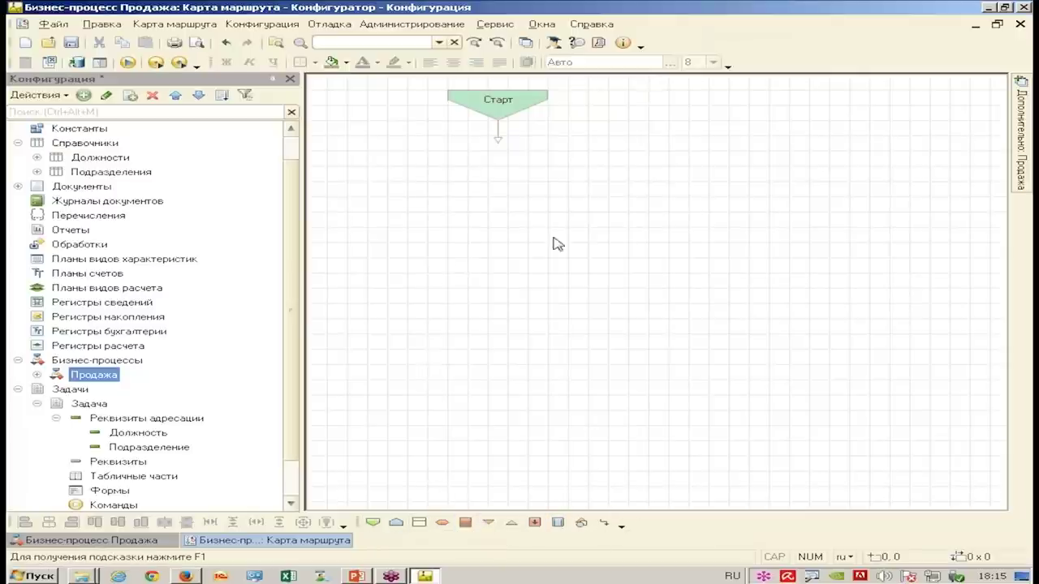
{"action": "left_click", "coordinate": [419, 524]}
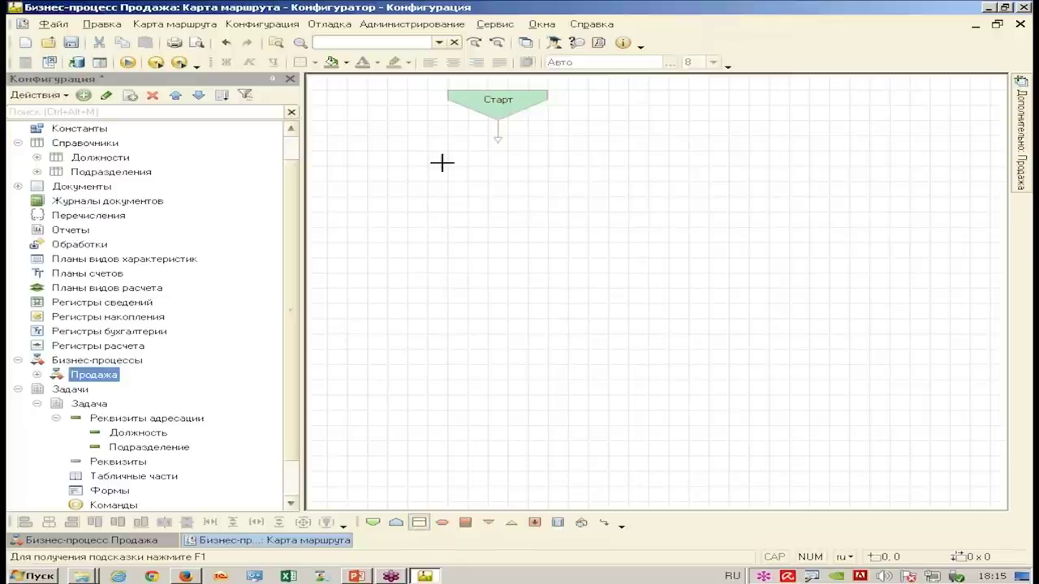
{"action": "left_click_drag", "start_coordinate": [411, 151], "coordinate": [579, 178]}
{"action": "left_click", "coordinate": [559, 207]}
{"action": "left_click", "coordinate": [531, 170]}
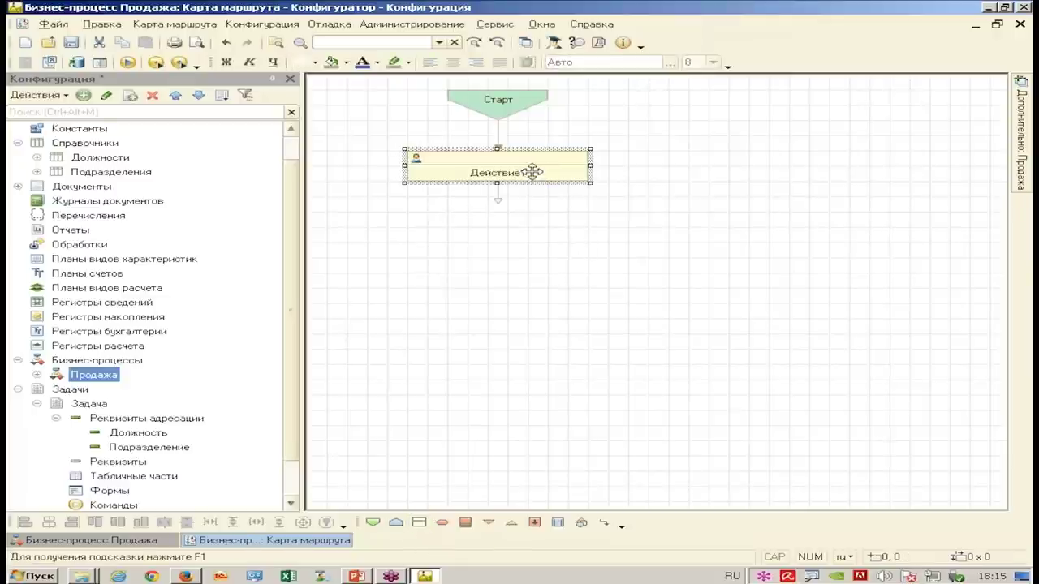
{"action": "left_click_drag", "start_coordinate": [497, 183], "coordinate": [497, 199]}
- Name the action point beneath the start point ПодготовкаДокументов
{"action": "double_click", "coordinate": [518, 182]}
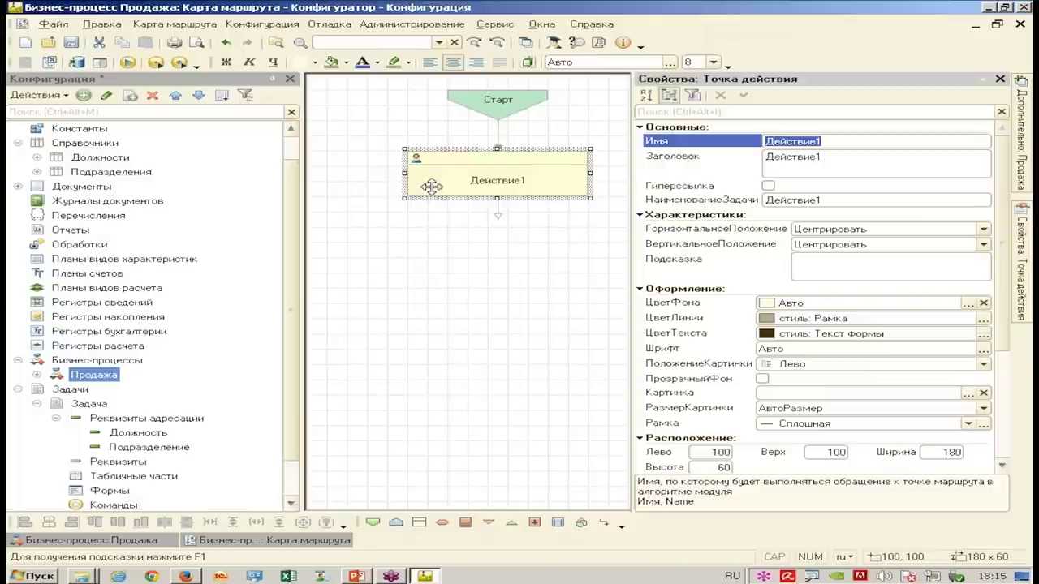
{"action": "type", "text": "Подготовка"}
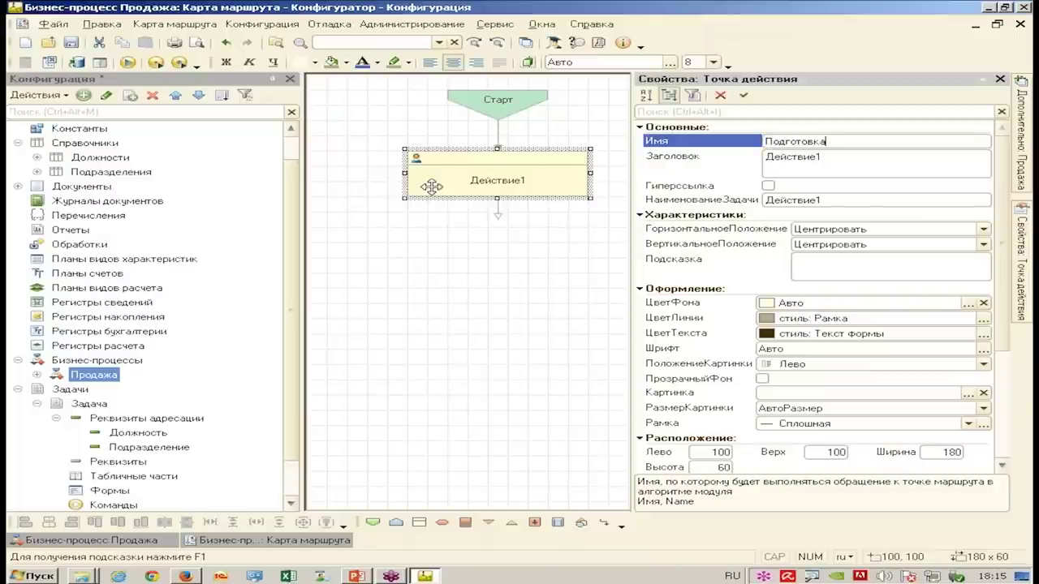
{"action": "type", "text": "Докумен"}
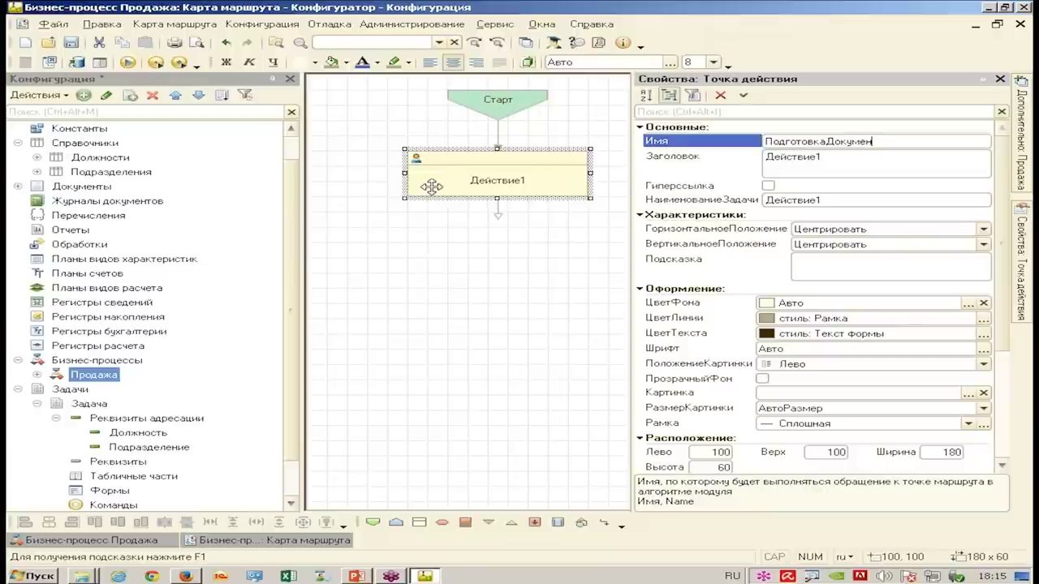
{"action": "key", "text": "Return"}
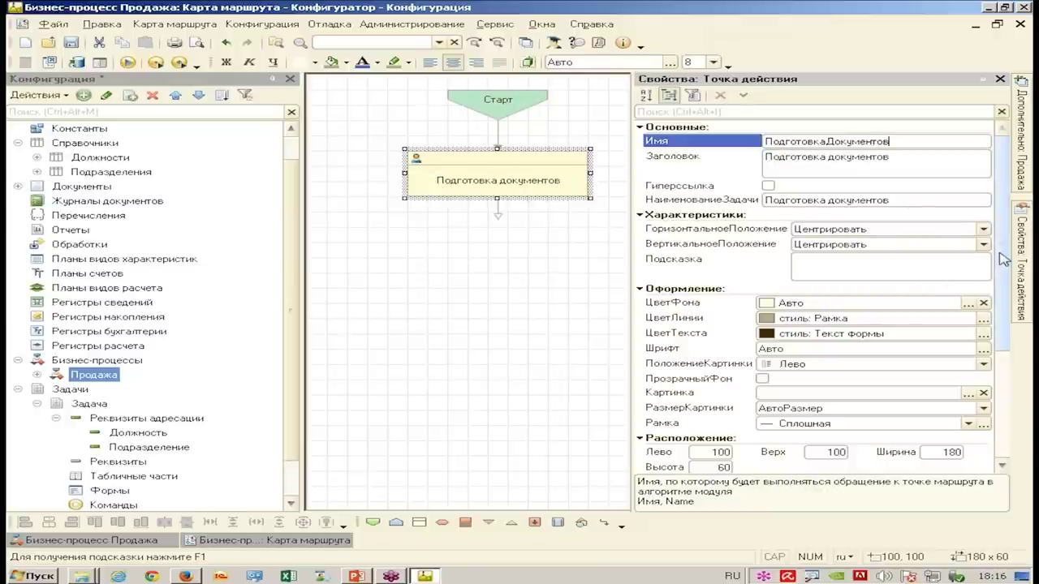
- Compare the action point's addressing properties with the Должность and Подразделение addressing attributes of the Задача task
{"action": "scroll", "coordinate": [1005, 258], "scroll_direction": "down", "scroll_amount": 4}
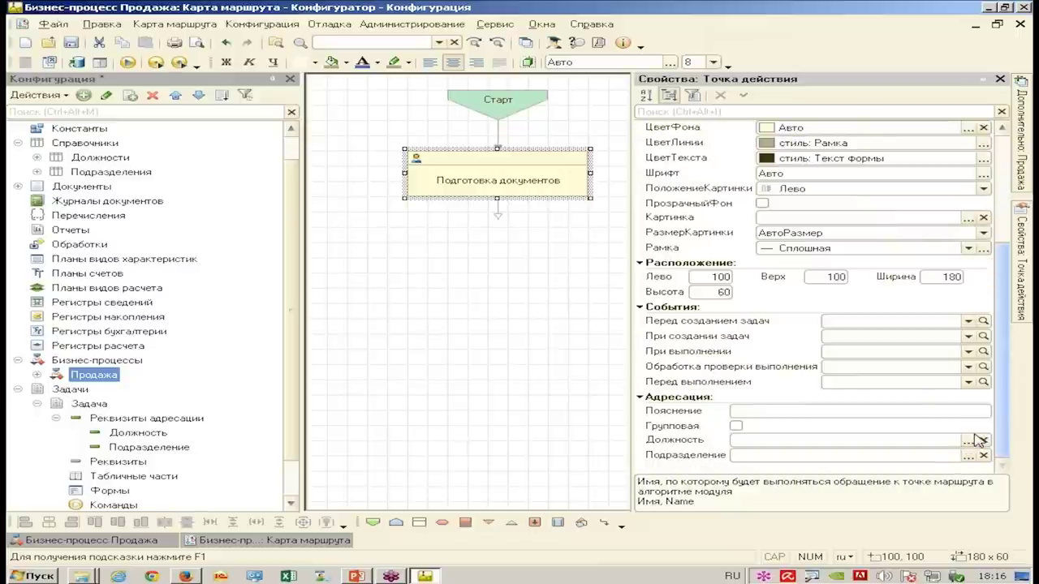
{"action": "left_click", "coordinate": [822, 440]}
{"action": "left_click", "coordinate": [816, 456]}
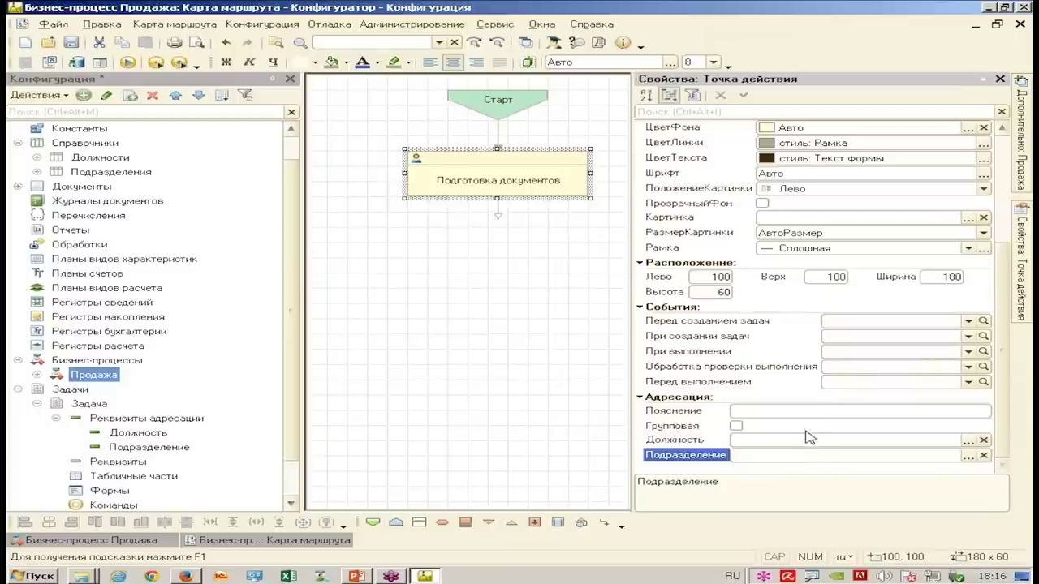
{"action": "left_click", "coordinate": [811, 441]}
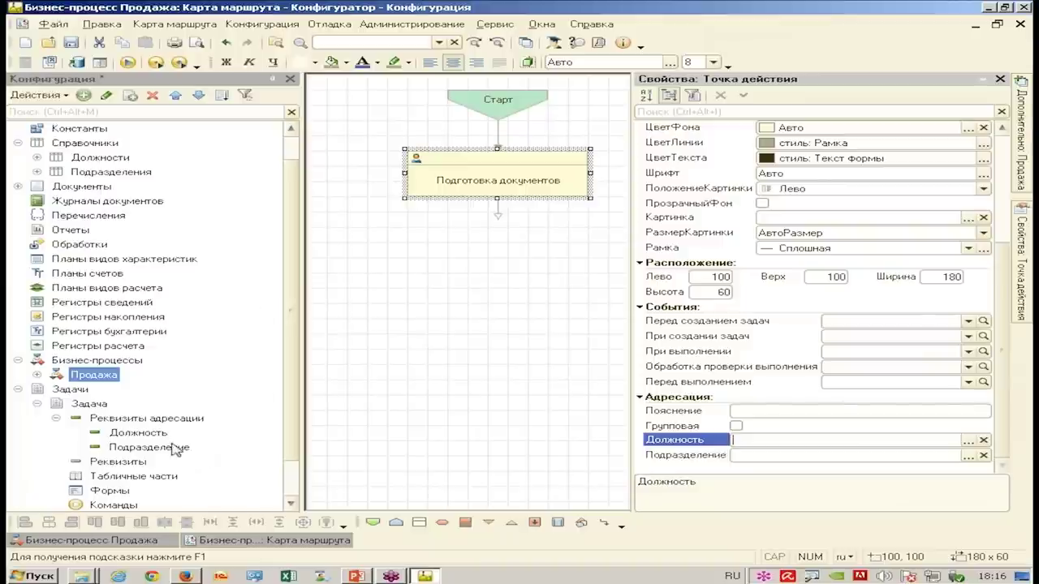
{"action": "left_click_drag", "start_coordinate": [76, 426], "coordinate": [210, 458]}
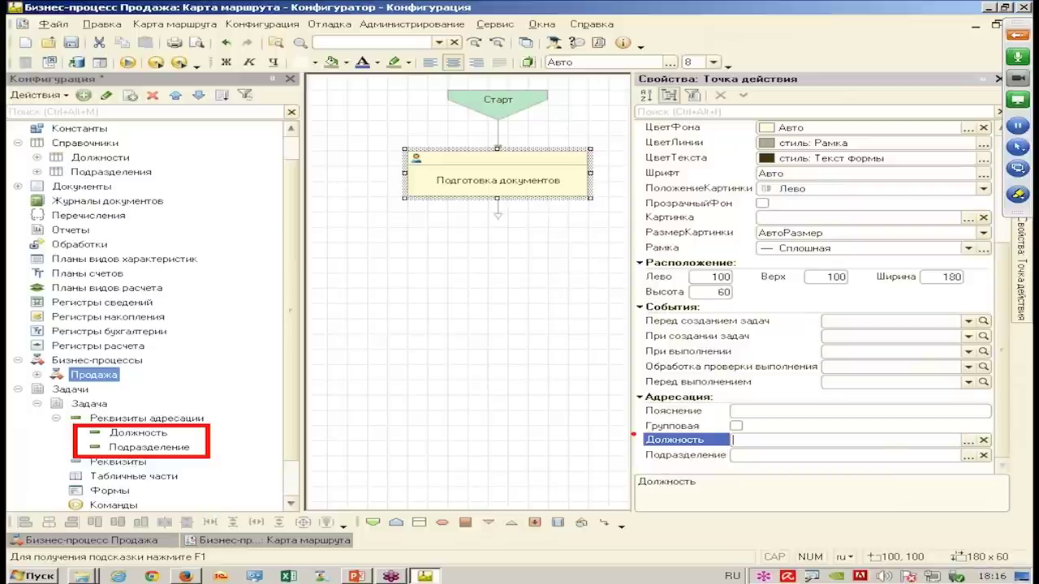
{"action": "left_click_drag", "start_coordinate": [639, 432], "coordinate": [1007, 470]}
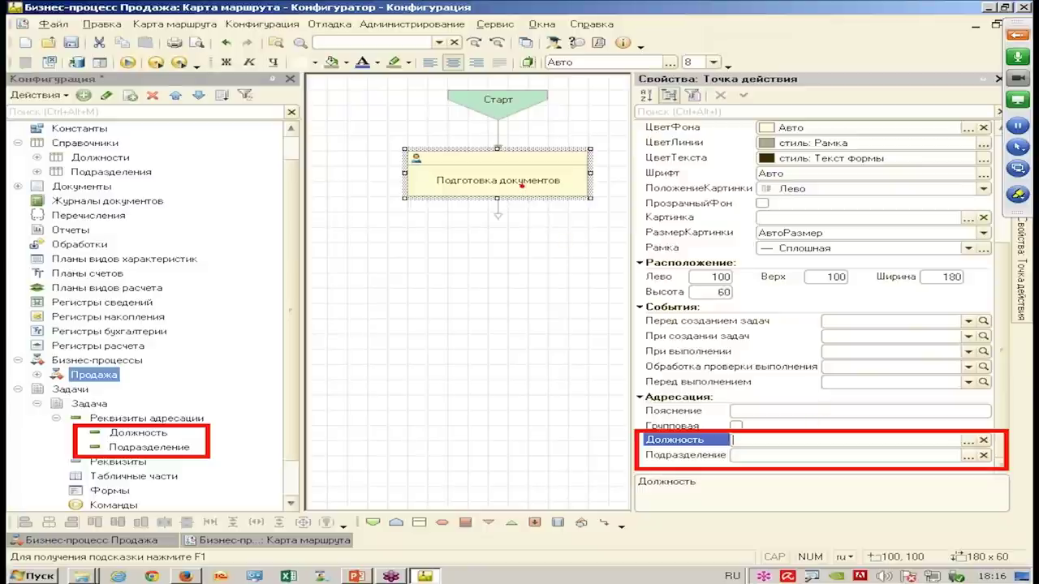
{"action": "key", "text": "Escape"}
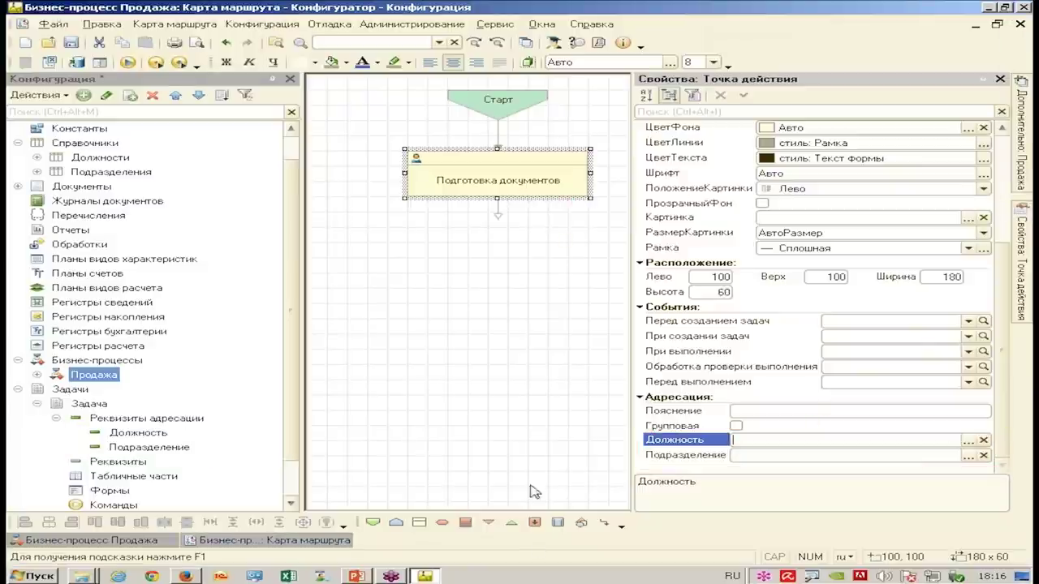
- Address the Подготовка документов action to the Продавец position and the ОтделПродаж department, and close its properties
{"action": "left_click", "coordinate": [968, 441]}
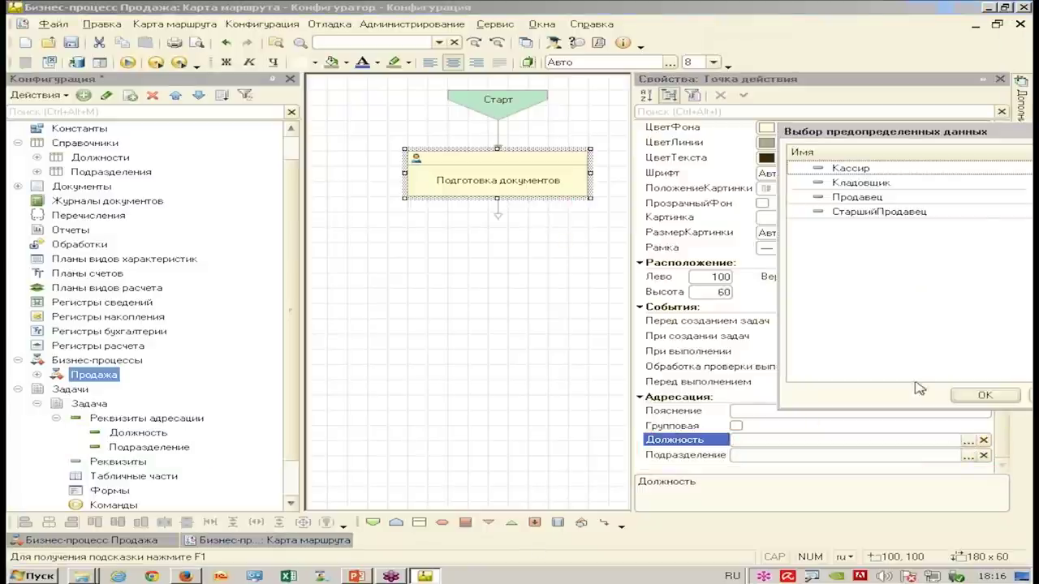
{"action": "double_click", "coordinate": [890, 198]}
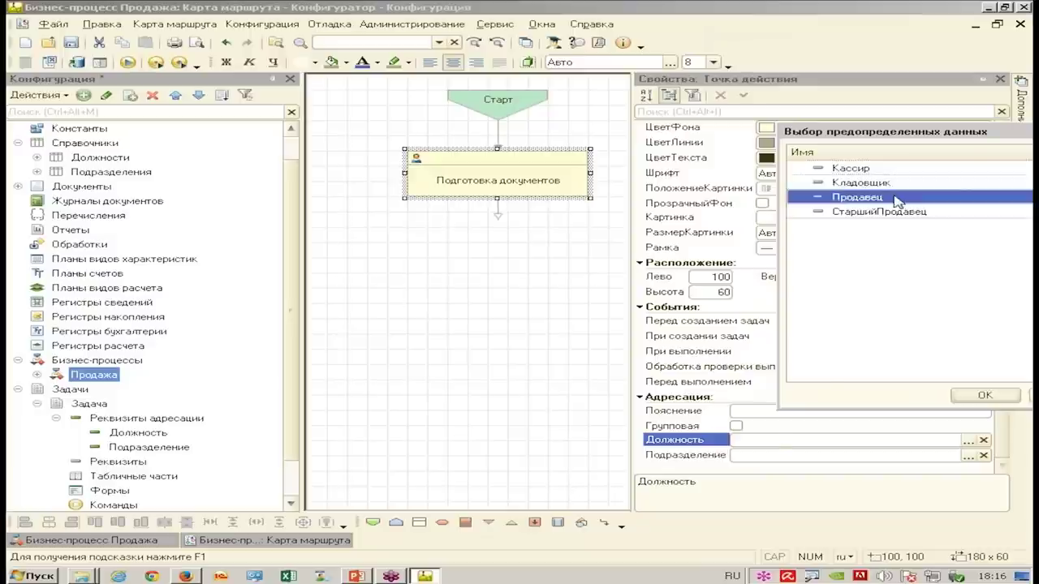
{"action": "left_click", "coordinate": [969, 455]}
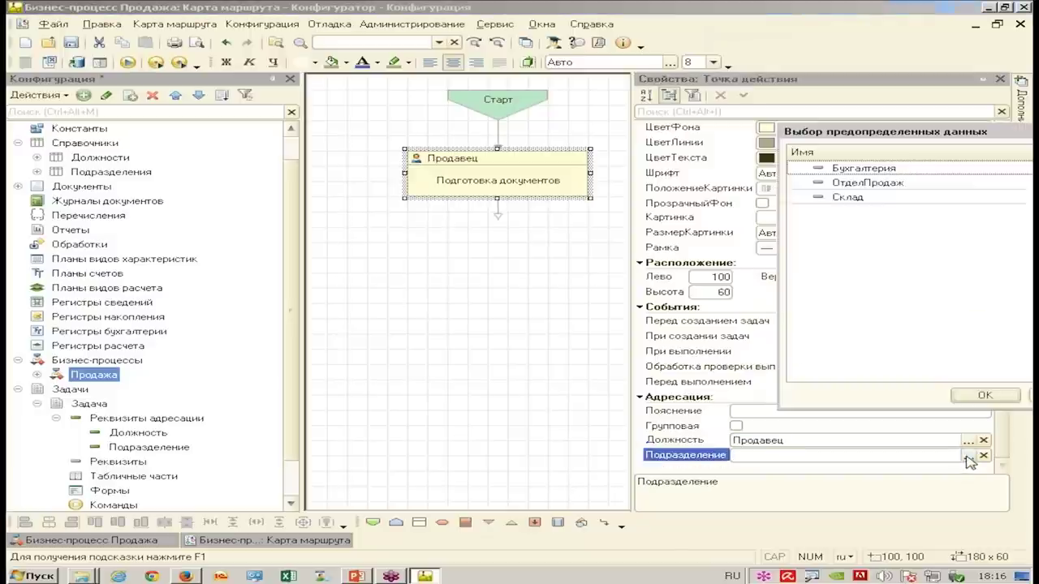
{"action": "left_click", "coordinate": [889, 186]}
{"action": "double_click", "coordinate": [890, 186]}
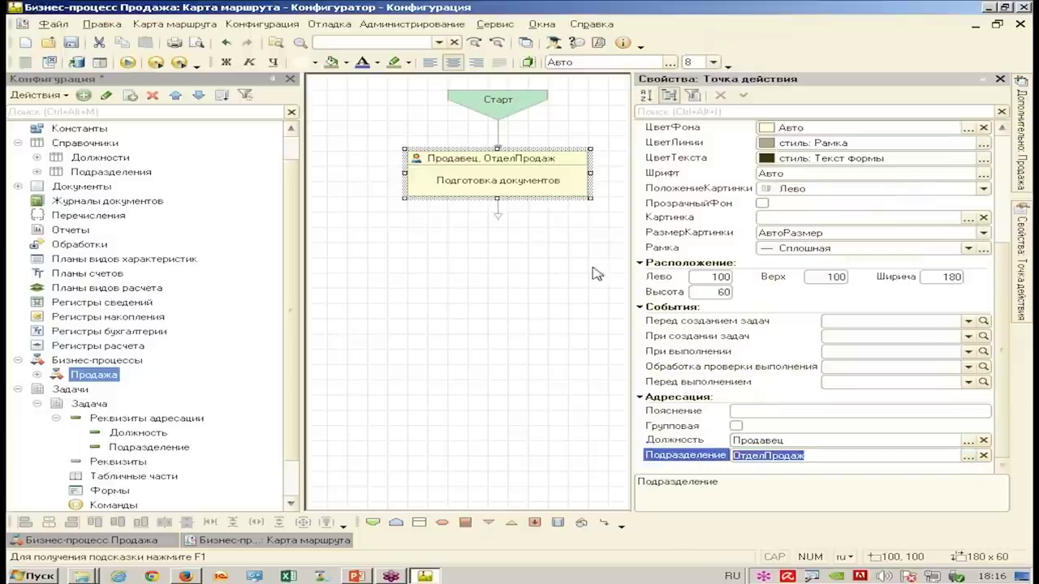
{"action": "left_click", "coordinate": [1000, 79]}
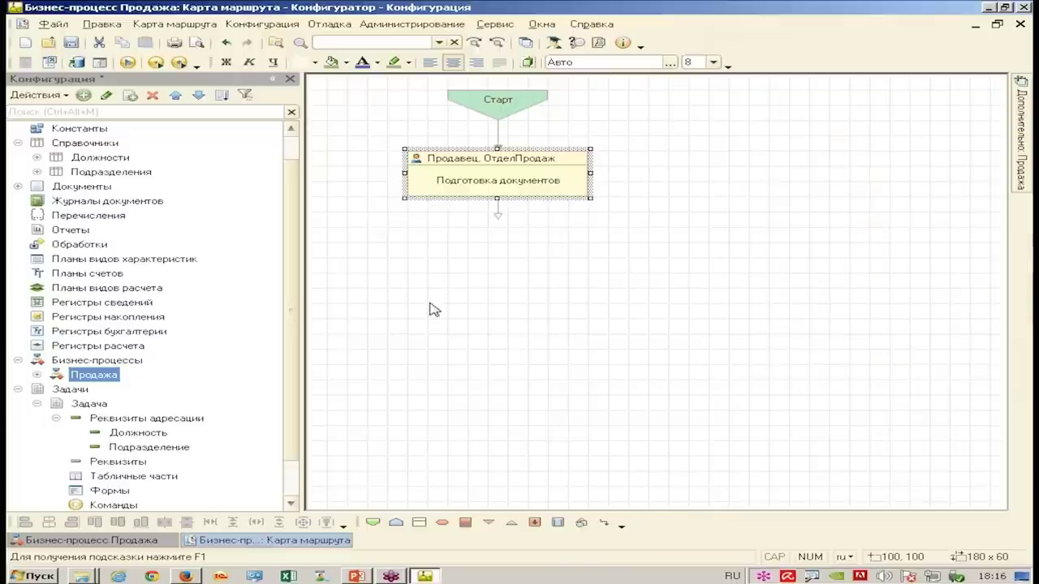
- Place a second action point of about 180 x 60 directly beneath Подготовка документов, connected to it
{"action": "left_click", "coordinate": [431, 307]}
{"action": "left_click", "coordinate": [419, 522]}
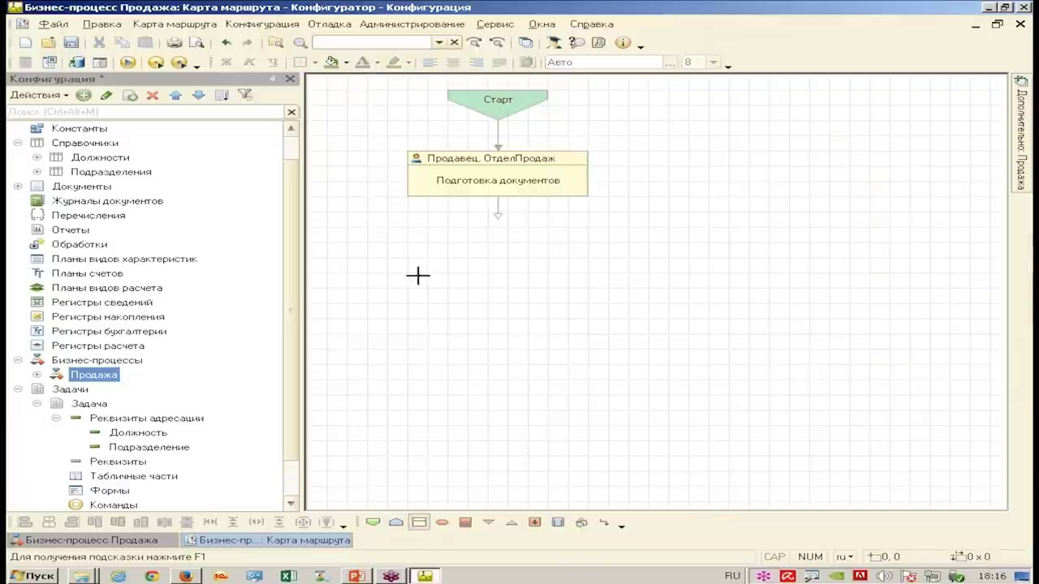
{"action": "left_click_drag", "start_coordinate": [408, 228], "coordinate": [586, 265]}
{"action": "left_click", "coordinate": [528, 320]}
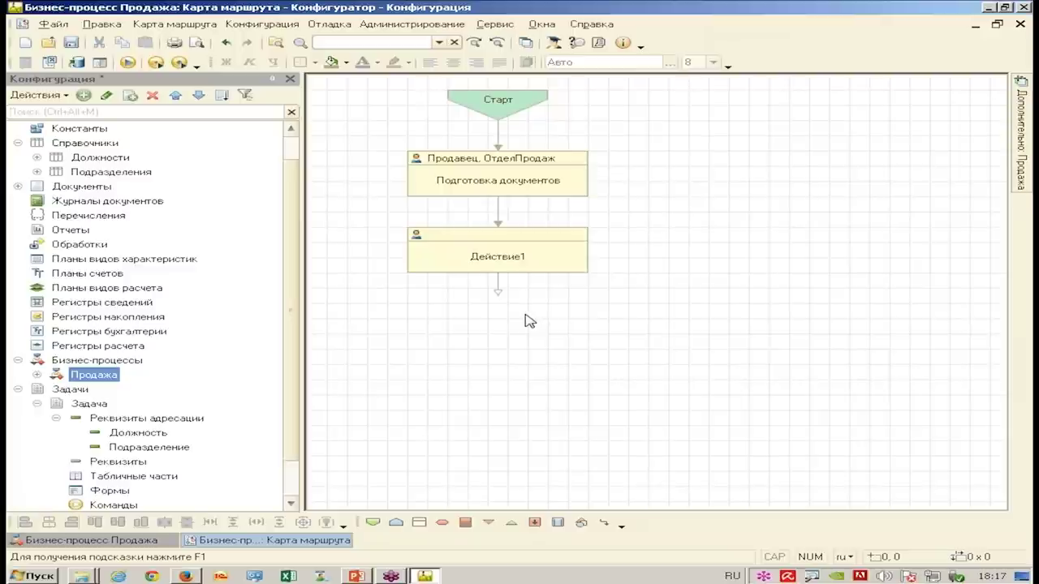
- Name the second action point СогласованиеЦен
{"action": "double_click", "coordinate": [532, 249]}
{"action": "left_click", "coordinate": [877, 141]}
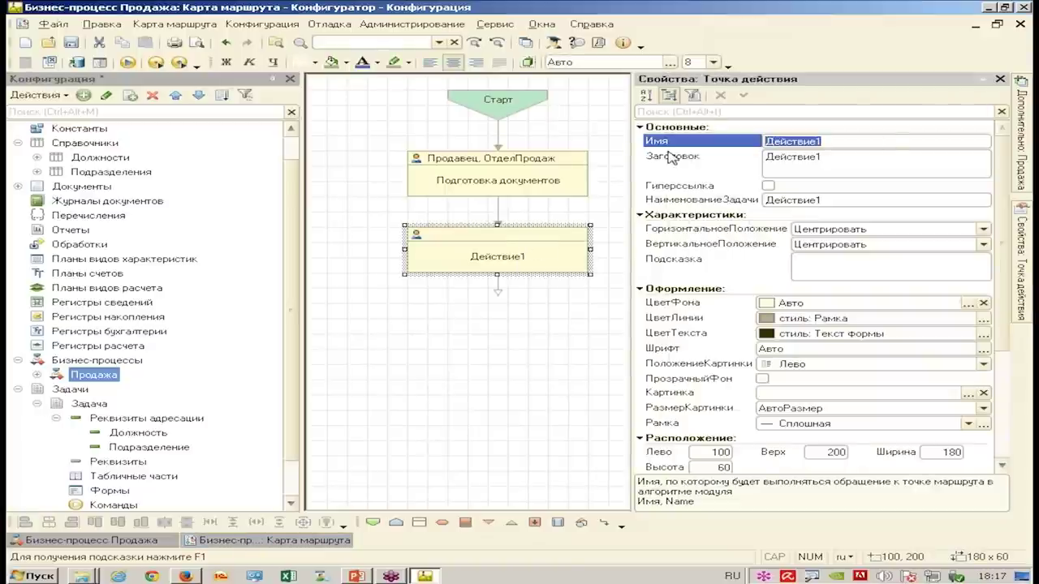
{"action": "type", "text": "Со"}
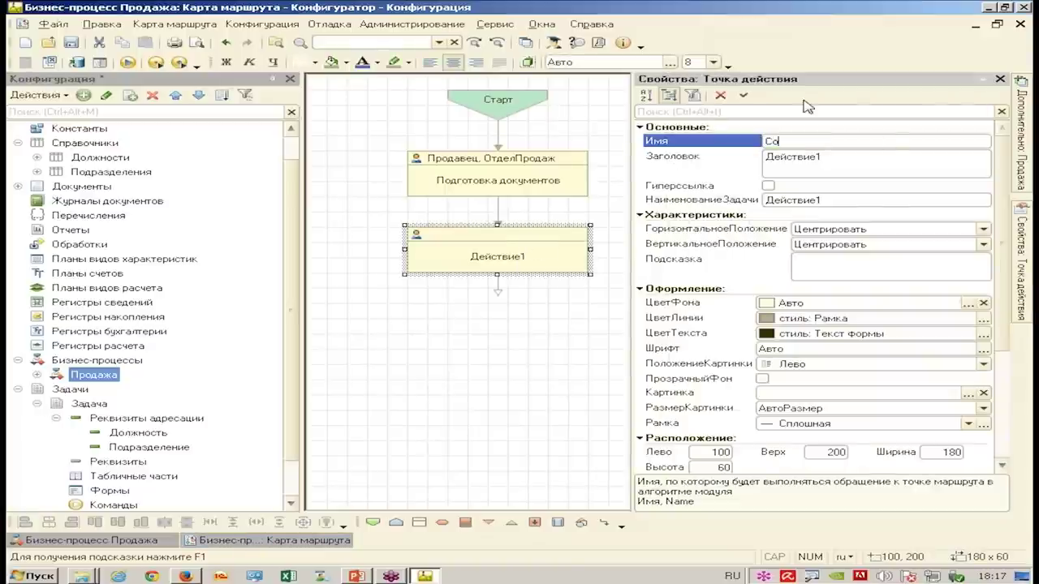
{"action": "type", "text": "гласованиеЦен"}
{"action": "key", "text": "Return"}
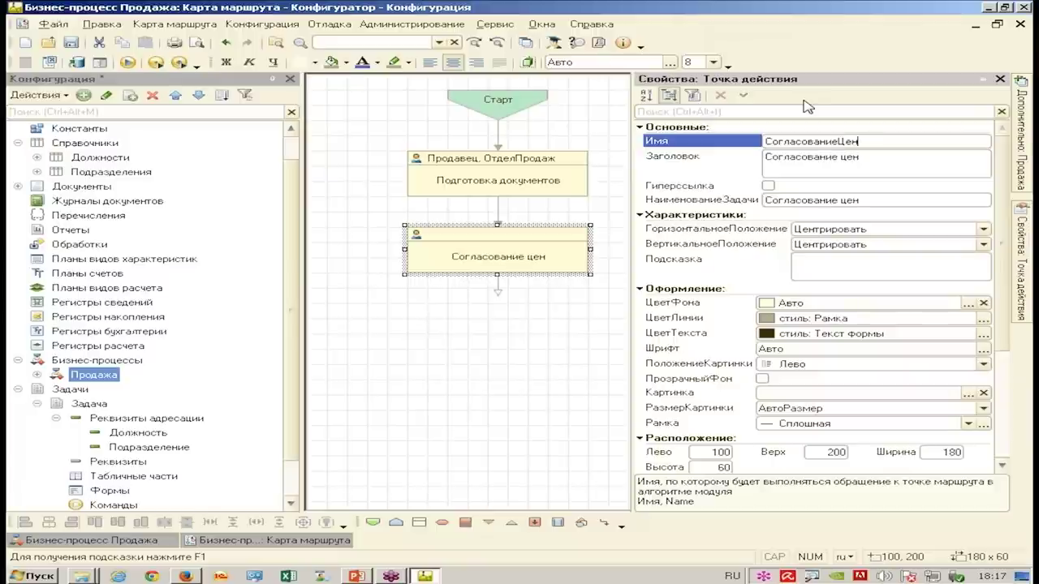
- Address the Согласование цен action to the СтаршийПродавец position and the ОтделПродаж department, and close its properties
{"action": "left_click_drag", "start_coordinate": [1005, 341], "coordinate": [1001, 491]}
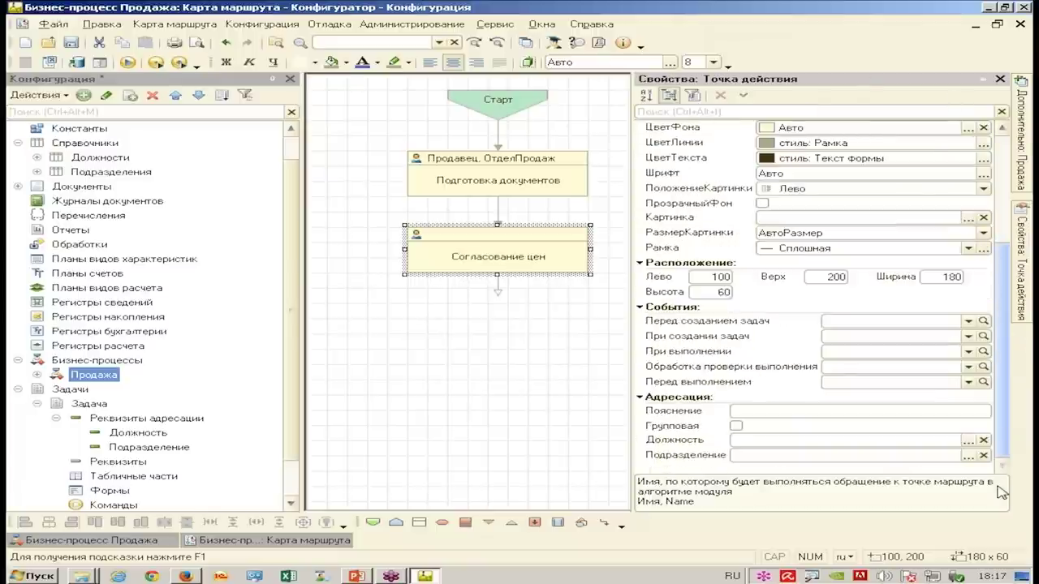
{"action": "left_click", "coordinate": [969, 440]}
{"action": "double_click", "coordinate": [906, 212]}
{"action": "left_click", "coordinate": [968, 455]}
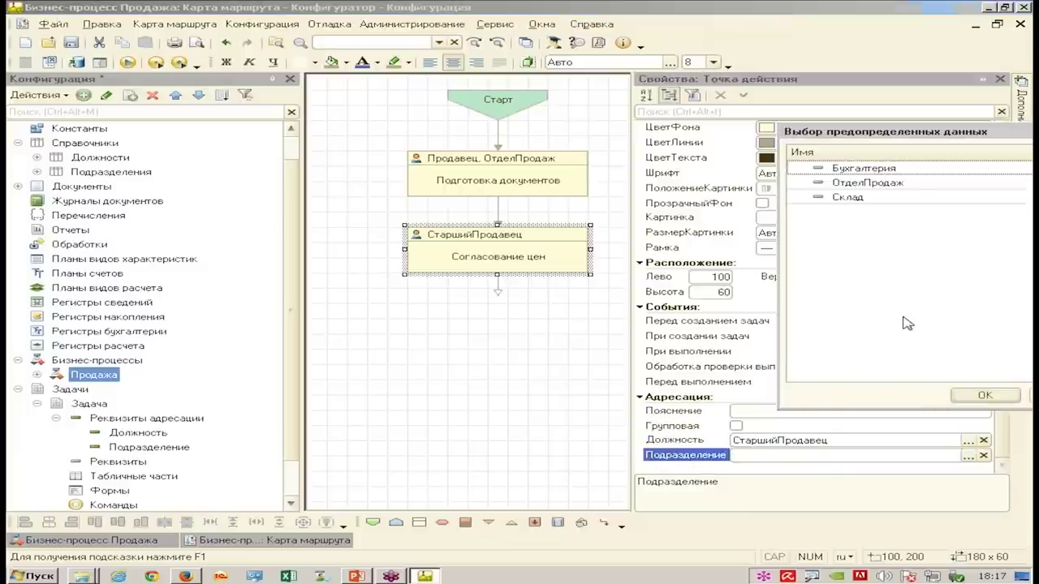
{"action": "left_click", "coordinate": [889, 186]}
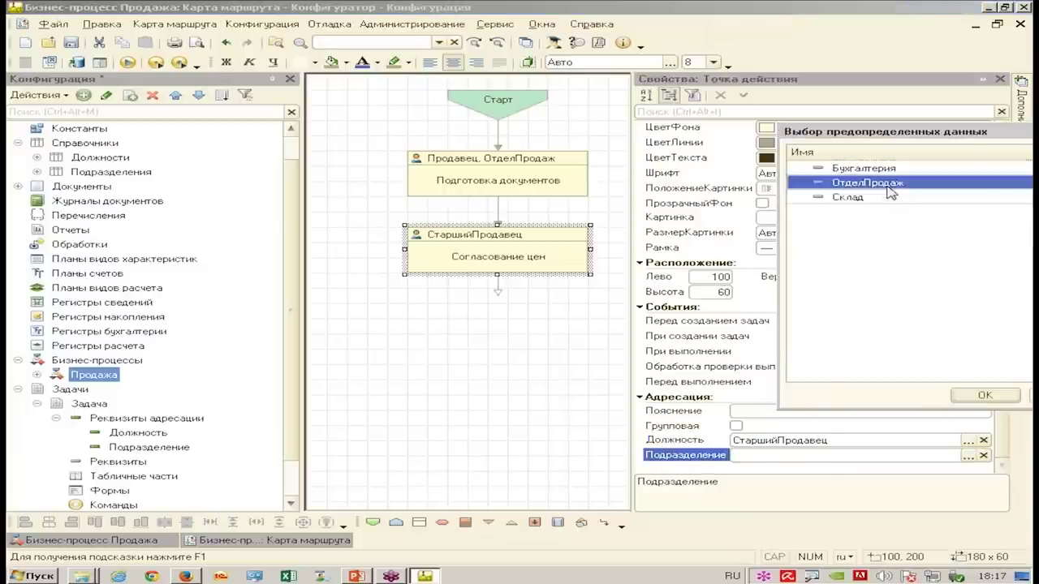
{"action": "double_click", "coordinate": [888, 185]}
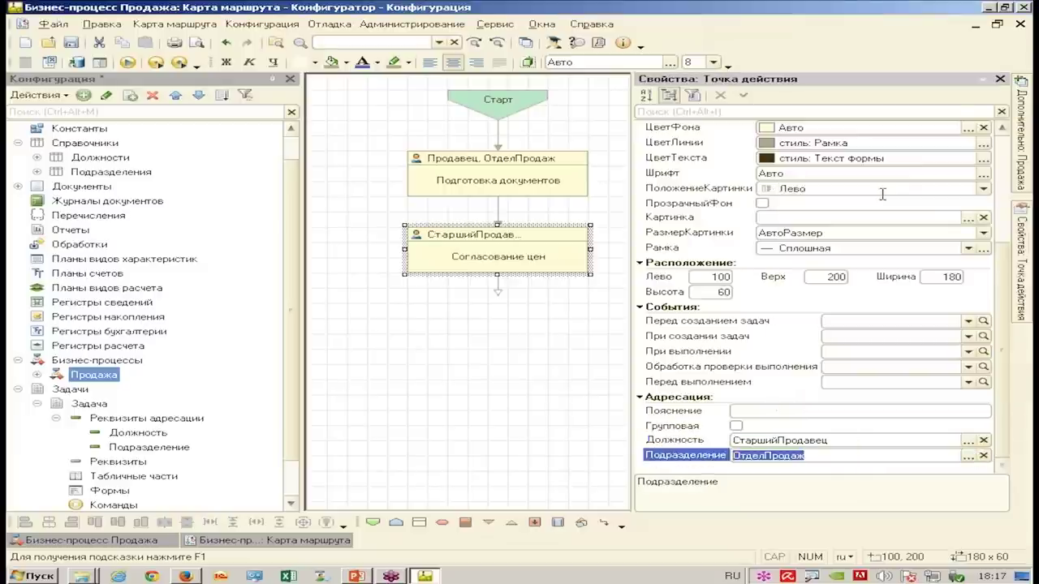
{"action": "left_click", "coordinate": [1000, 79]}
- Widen both action points to about 220 and centre the start point above them
{"action": "left_click", "coordinate": [624, 314]}
{"action": "left_click_drag", "start_coordinate": [624, 314], "coordinate": [371, 162]}
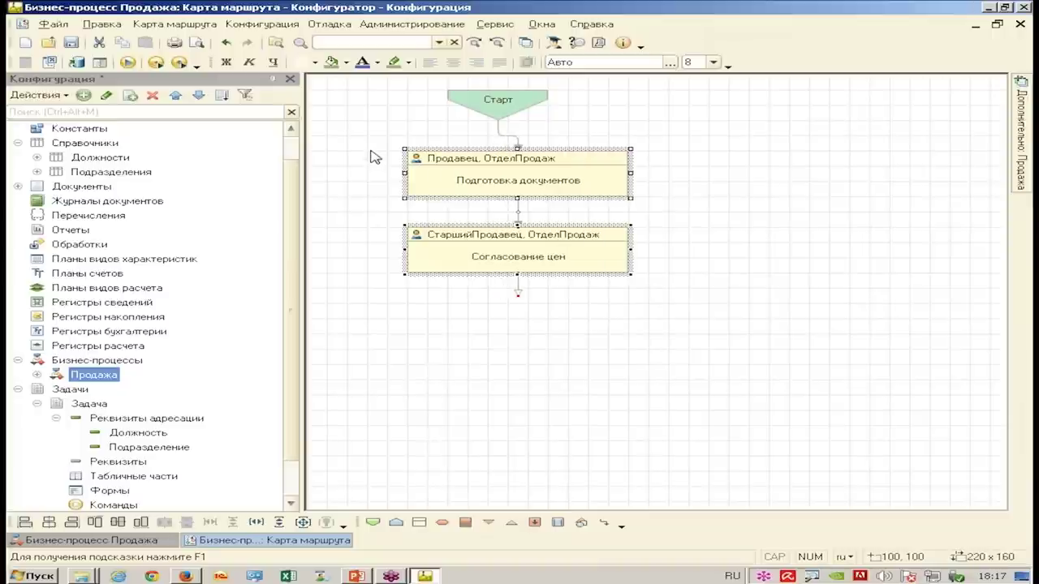
{"action": "left_click_drag", "start_coordinate": [511, 105], "coordinate": [531, 104]}
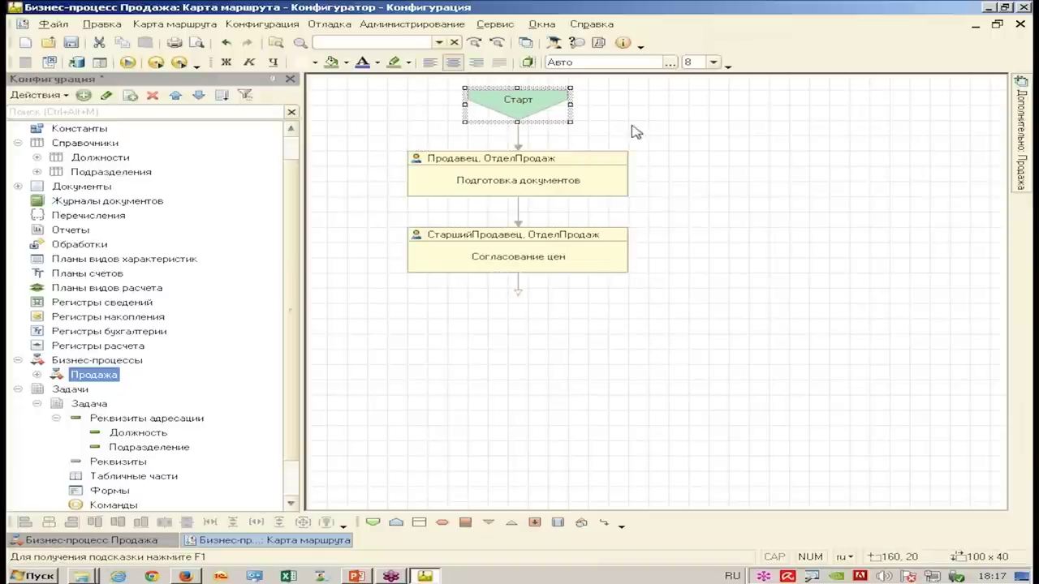
{"action": "left_click", "coordinate": [689, 129]}
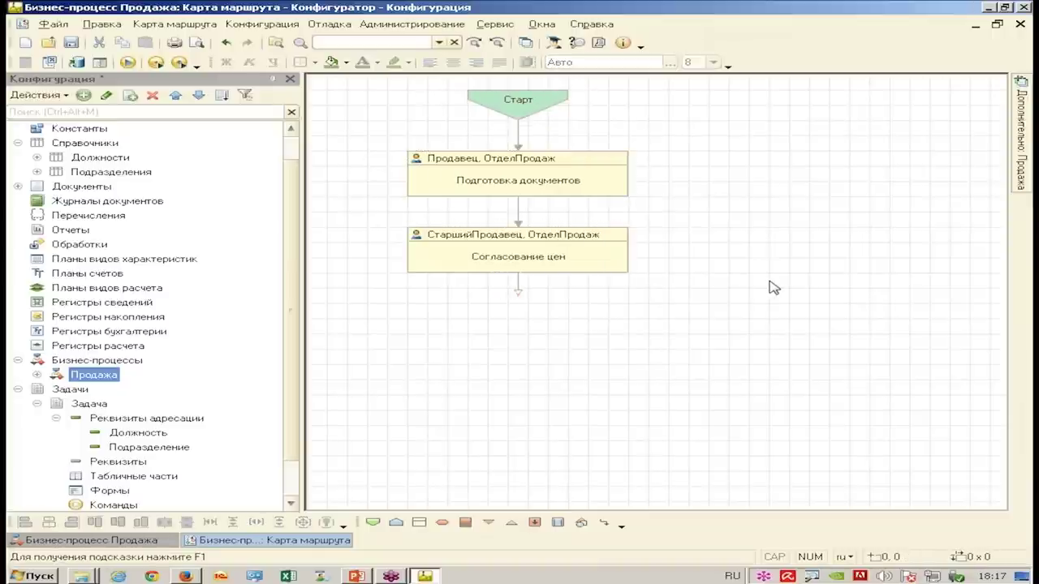
{"action": "left_click", "coordinate": [529, 251]}
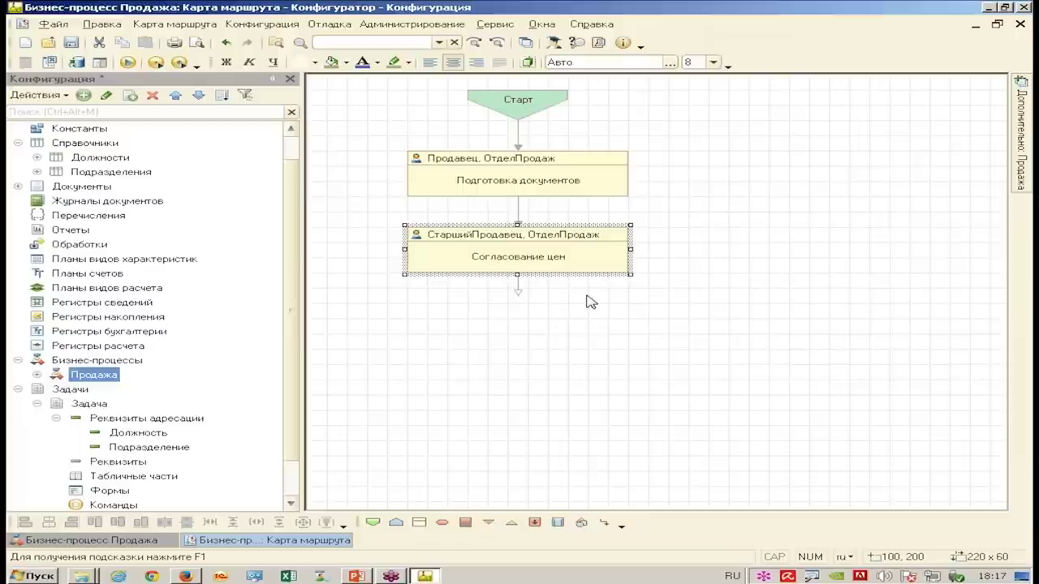
{"action": "left_click", "coordinate": [624, 328]}
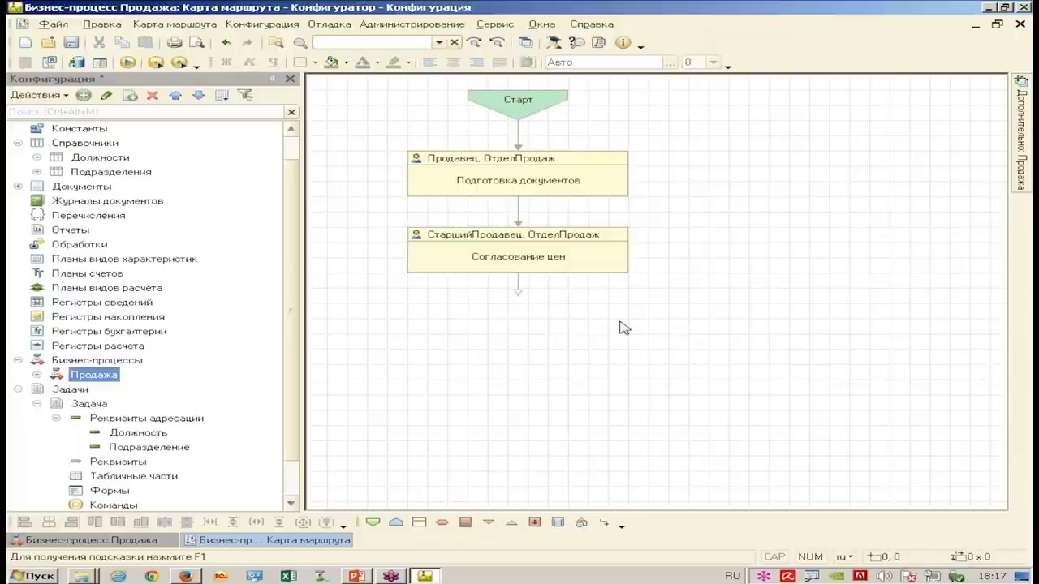
{"action": "left_click_drag", "start_coordinate": [294, 270], "coordinate": [298, 235]}
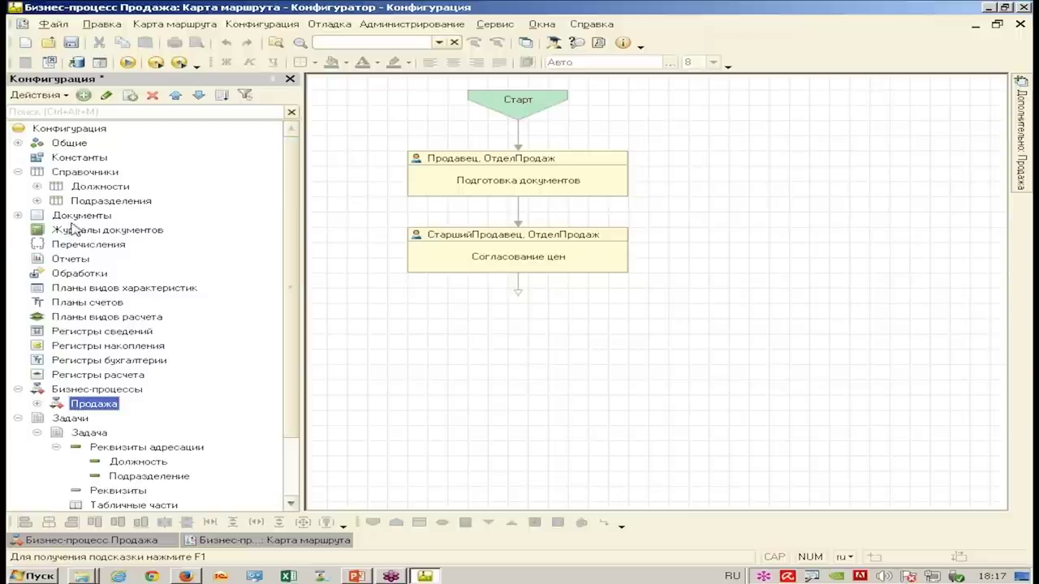
{"action": "left_click", "coordinate": [17, 216]}
{"action": "left_click", "coordinate": [18, 216]}
- Add an attribute named ЦеныСогласованы to the Продажа business process
{"action": "left_click_drag", "start_coordinate": [289, 175], "coordinate": [258, 367]}
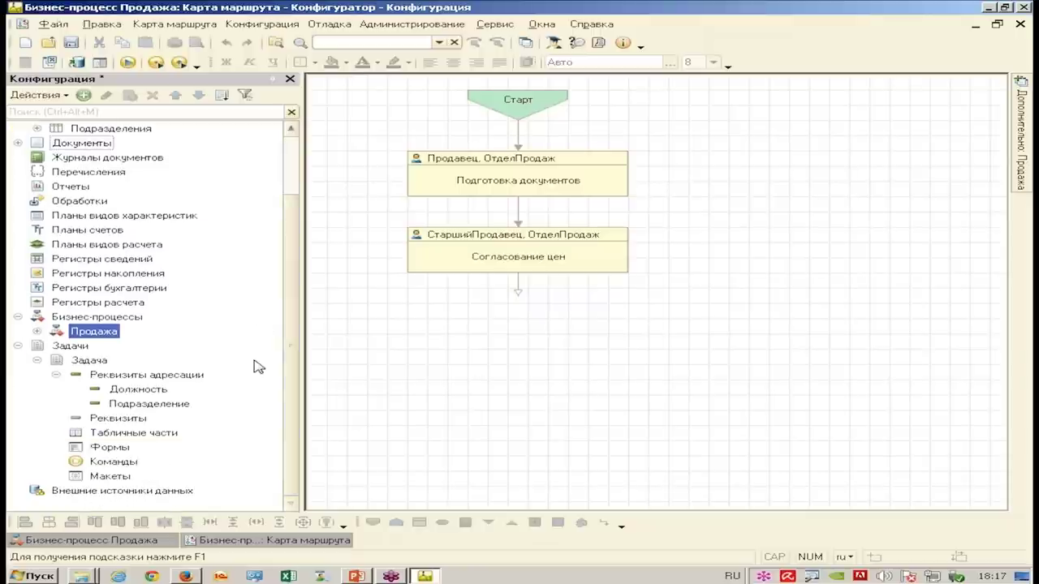
{"action": "left_click", "coordinate": [37, 332]}
{"action": "left_click", "coordinate": [108, 318]}
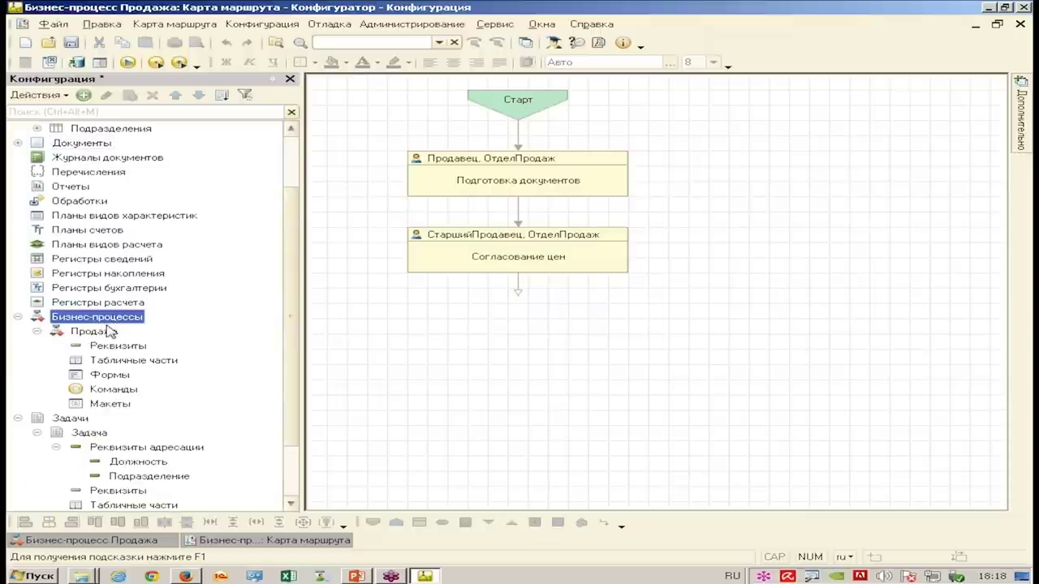
{"action": "left_click", "coordinate": [112, 333]}
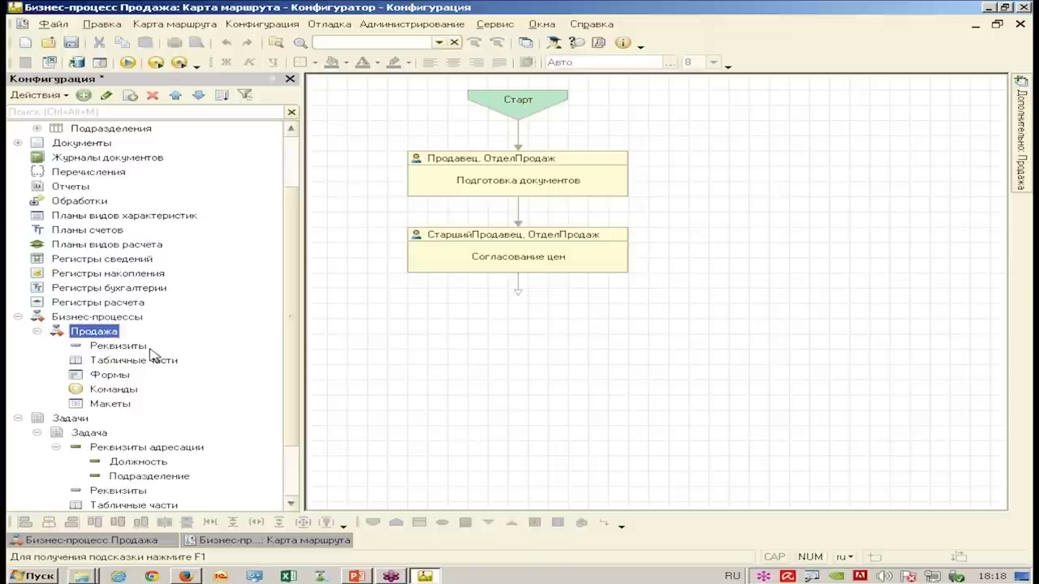
{"action": "left_click", "coordinate": [103, 346]}
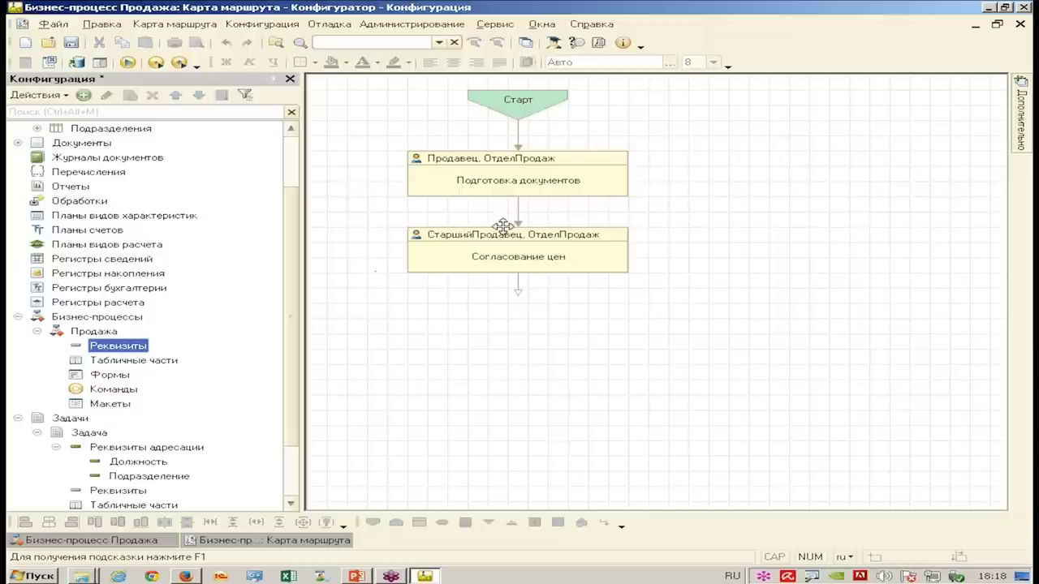
{"action": "right_click", "coordinate": [133, 348]}
{"action": "left_click", "coordinate": [227, 352]}
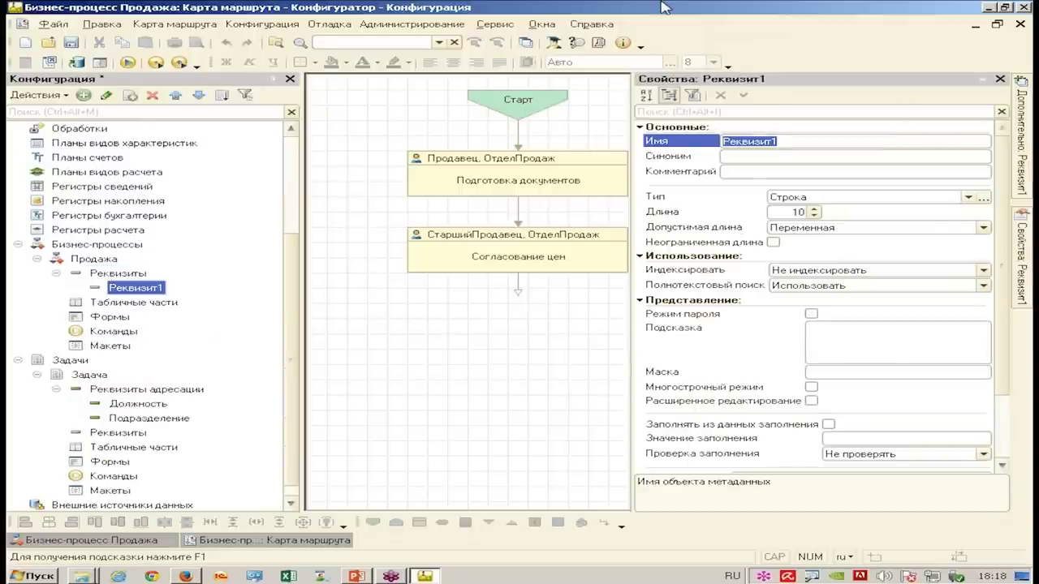
{"action": "type", "text": "ЦеныСогласова"}
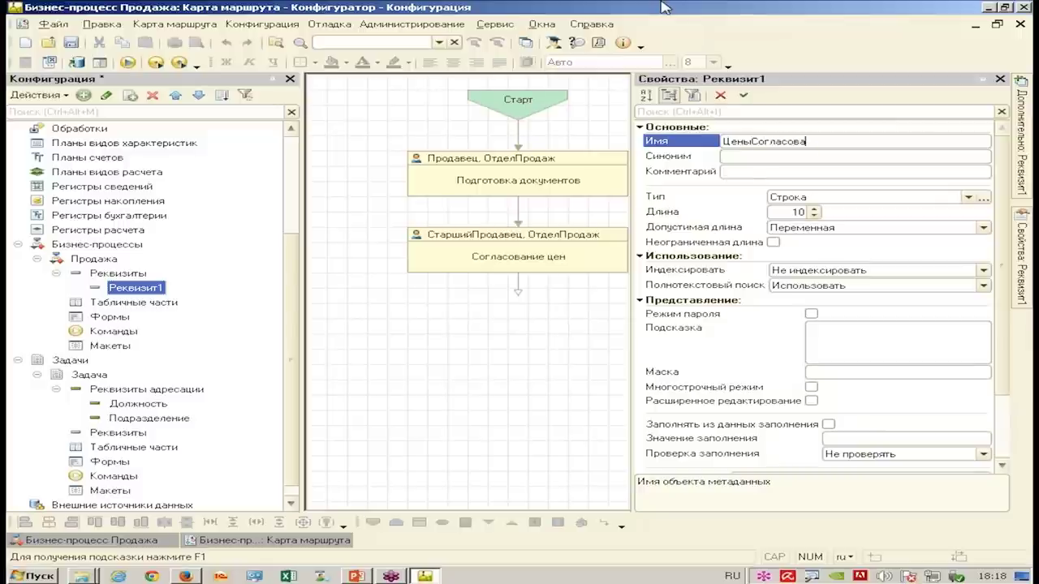
{"action": "key", "text": "Return"}
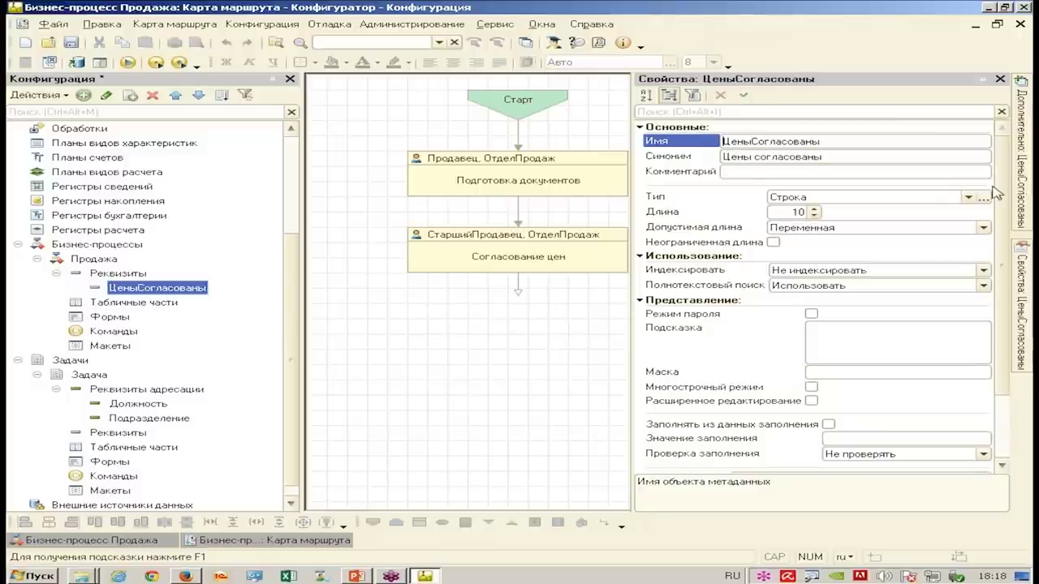
- Set the ЦеныСогласованы attribute's type to Булево and close its properties
{"action": "left_click", "coordinate": [969, 197]}
{"action": "left_click", "coordinate": [845, 257]}
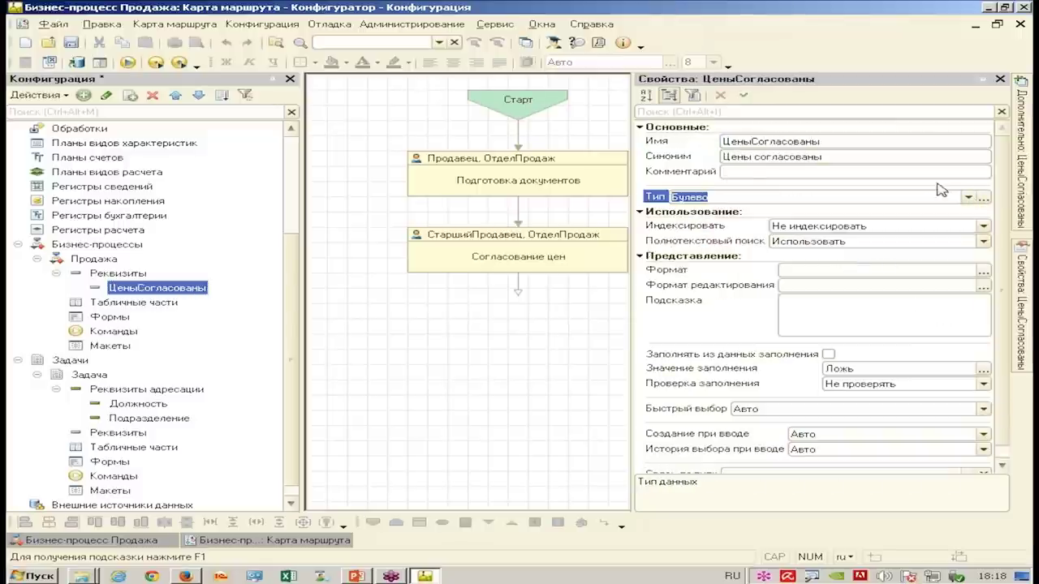
{"action": "left_click", "coordinate": [1001, 80]}
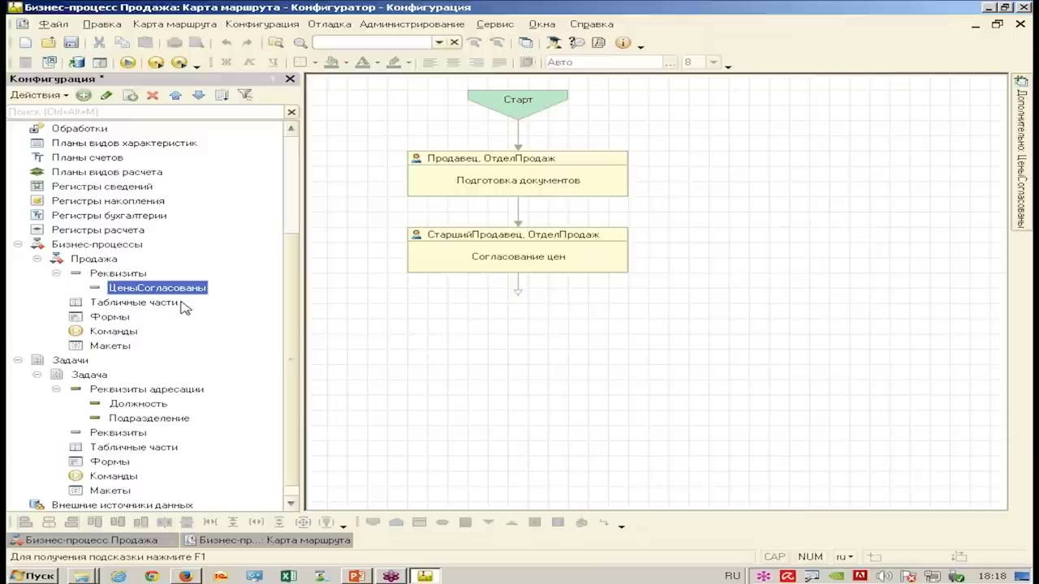
- Place a condition point of about 220 x 60 directly beneath Согласование цен, connected to it
{"action": "left_click", "coordinate": [540, 251]}
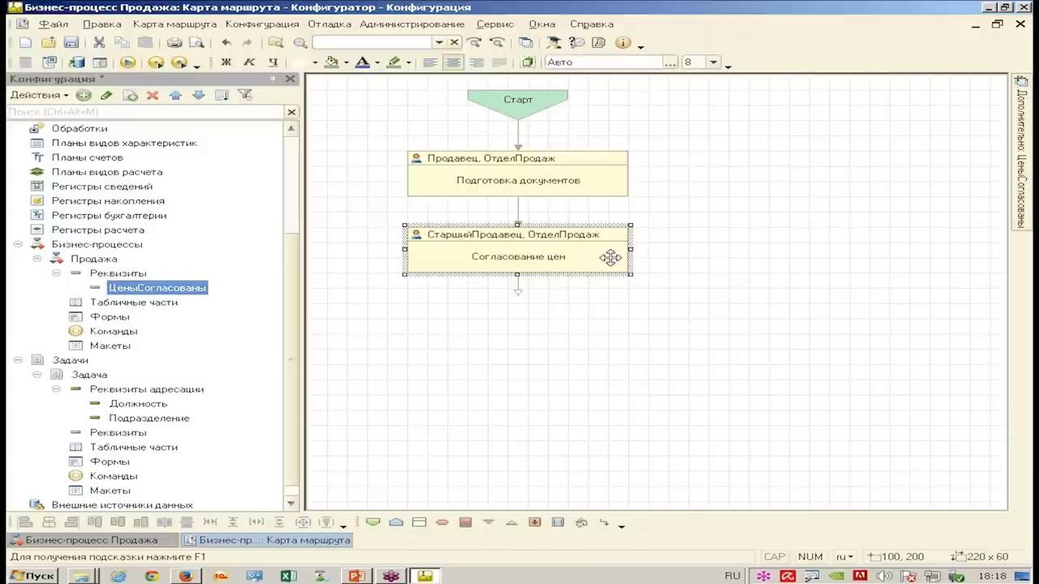
{"action": "left_click", "coordinate": [612, 353]}
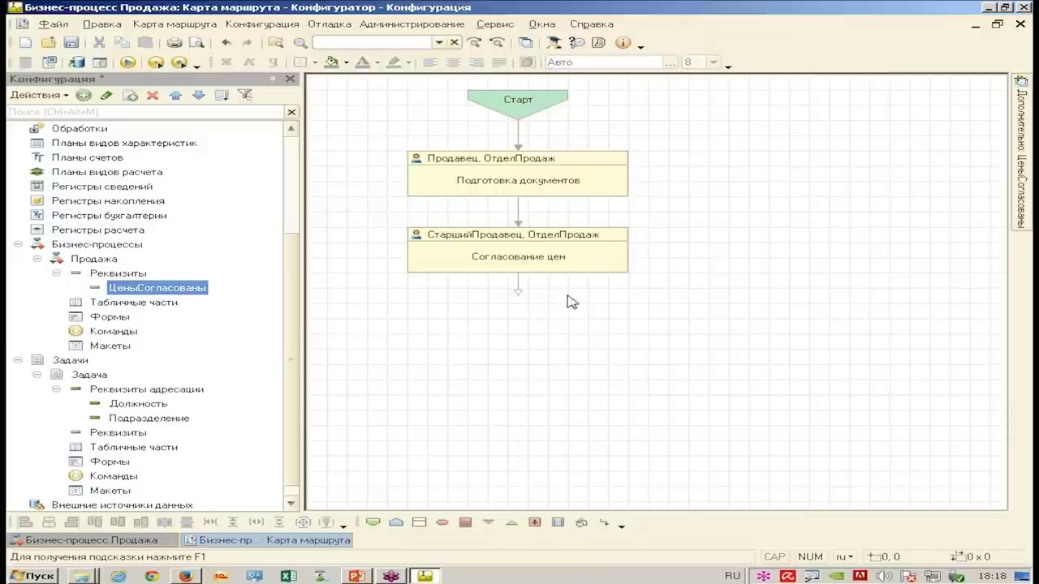
{"action": "left_click", "coordinate": [563, 256]}
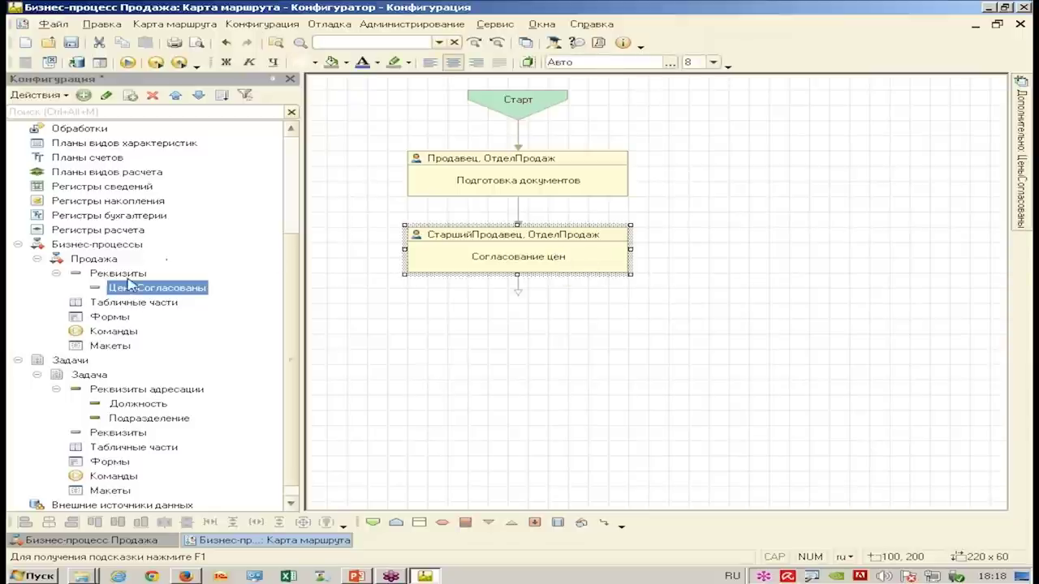
{"action": "left_click", "coordinate": [549, 315]}
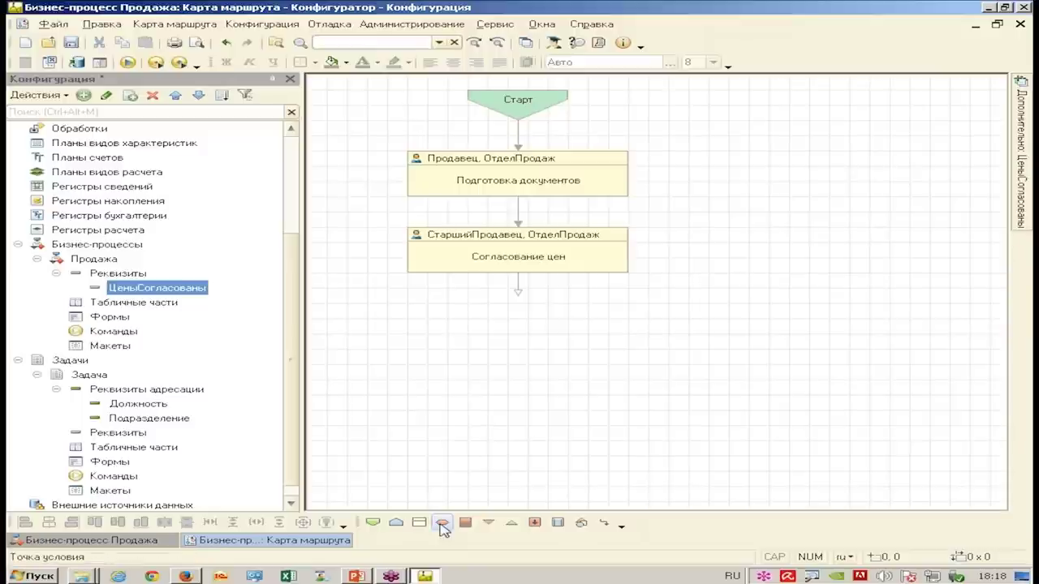
{"action": "left_click", "coordinate": [442, 524]}
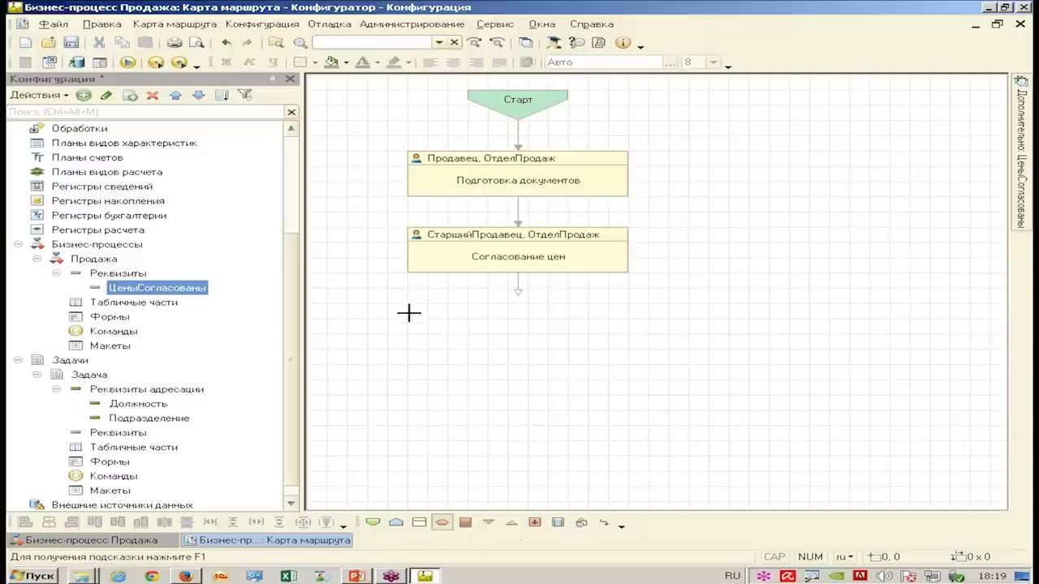
{"action": "left_click", "coordinate": [613, 335]}
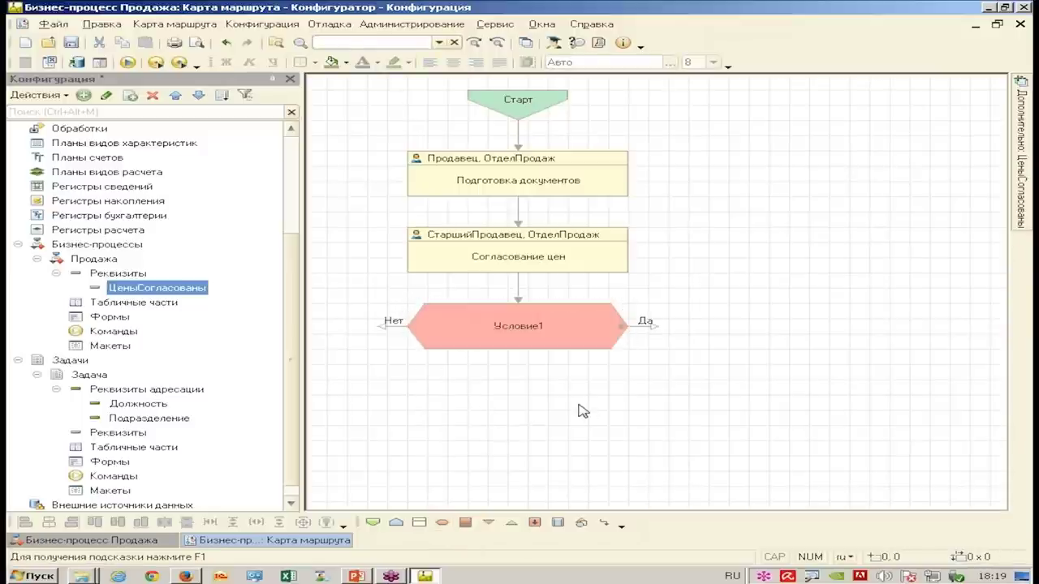
- Name the condition point ПроверкаСогласованияЦен and close its properties
{"action": "double_click", "coordinate": [552, 339]}
{"action": "left_click", "coordinate": [833, 141]}
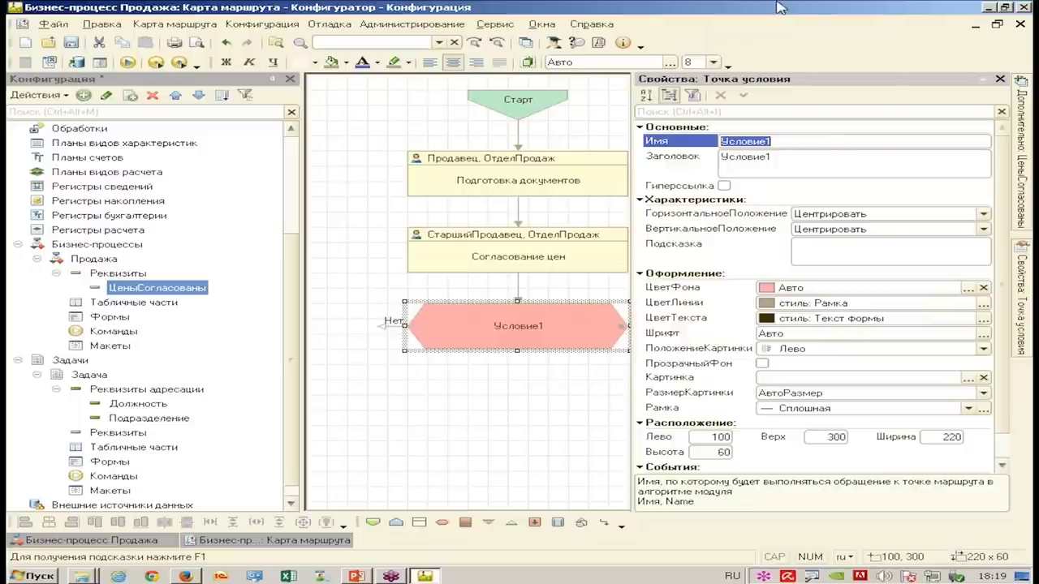
{"action": "type", "text": "ПроверкаС"}
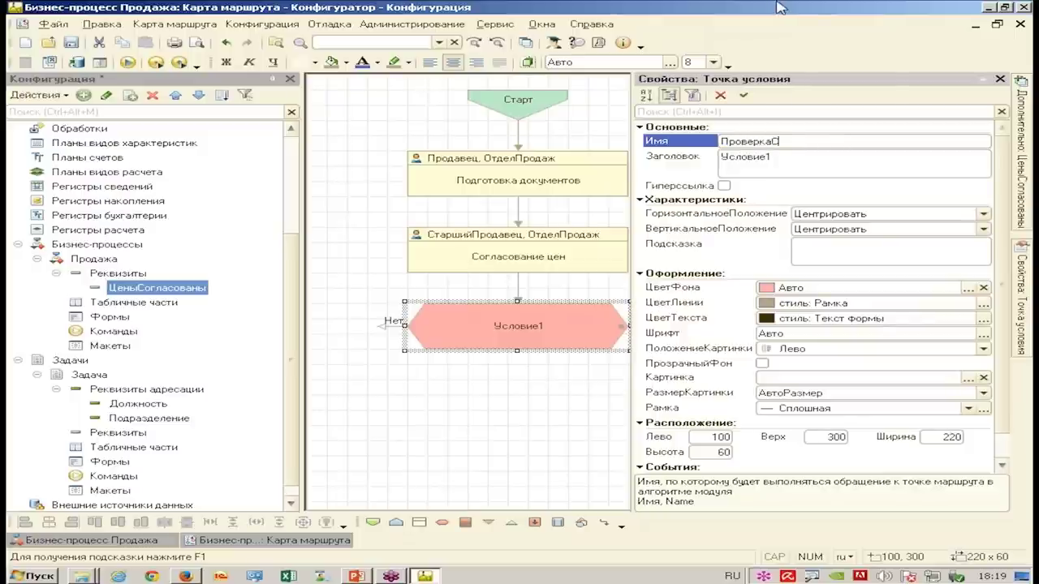
{"action": "type", "text": "огласованияЦен"}
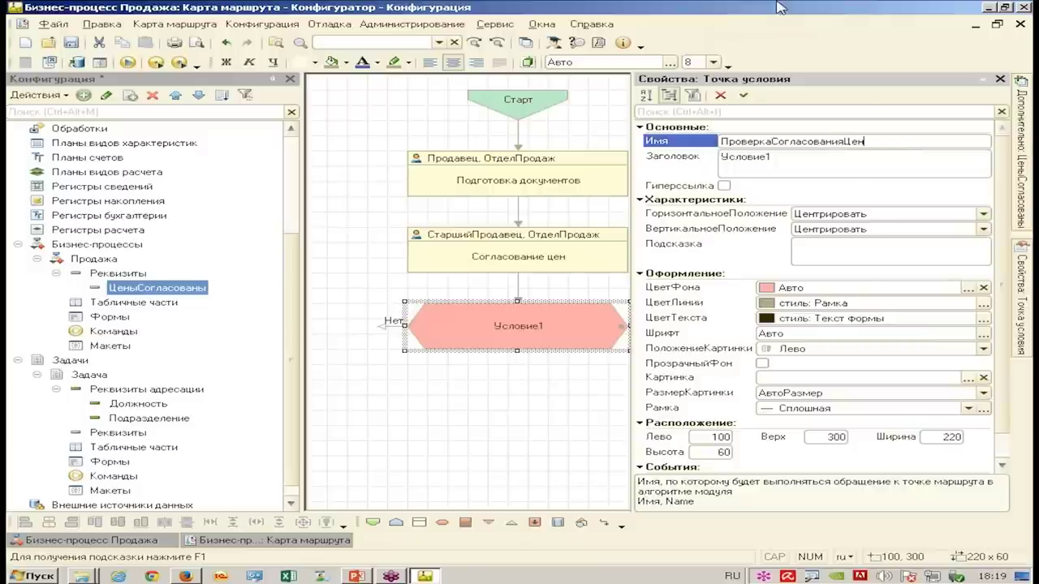
{"action": "key", "text": "Return"}
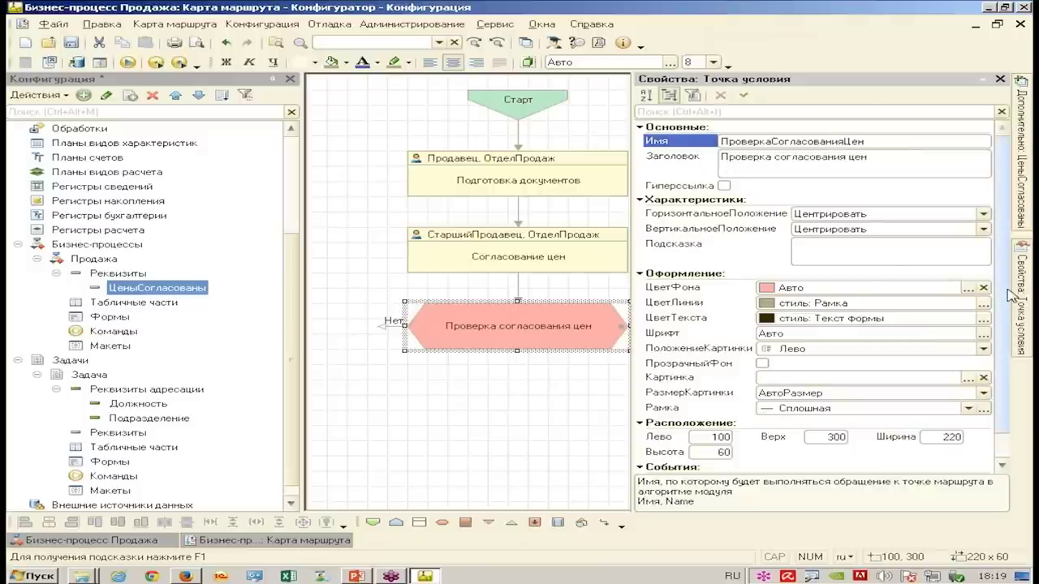
{"action": "scroll", "coordinate": [998, 370], "scroll_direction": "down", "scroll_amount": 1}
{"action": "scroll", "coordinate": [999, 370], "scroll_direction": "up", "scroll_amount": 1}
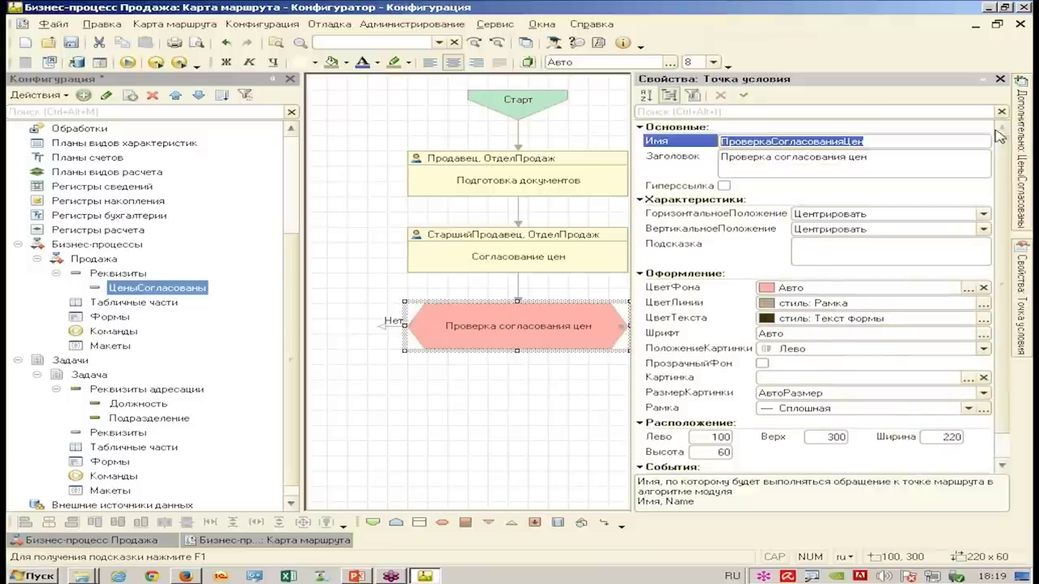
{"action": "left_click", "coordinate": [1001, 78]}
{"action": "left_click", "coordinate": [450, 387]}
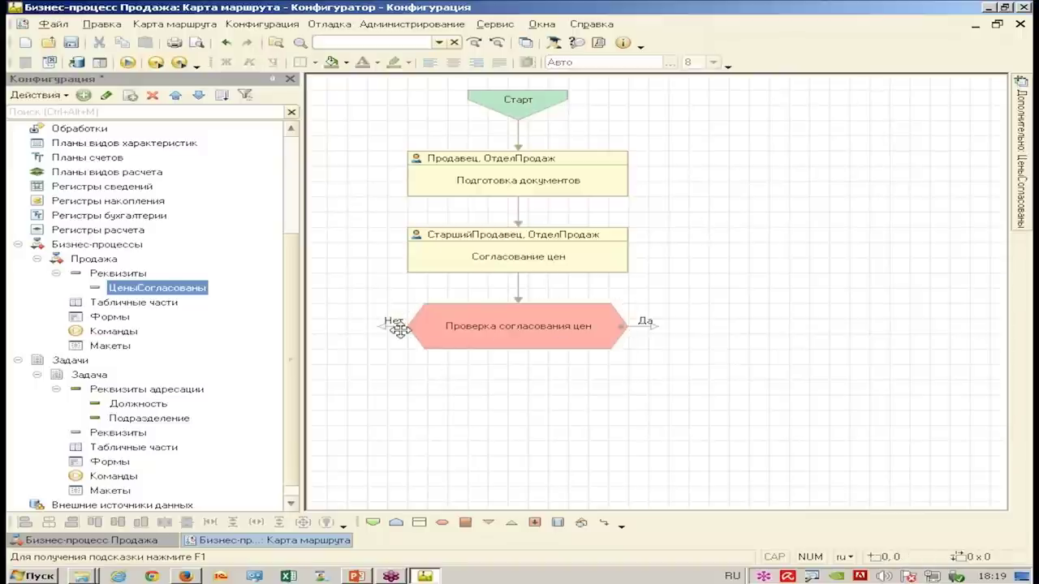
- Place a completion point below and to the left of the Проверка согласования цен condition and connect the Нет branch to it
{"action": "left_click", "coordinate": [397, 524]}
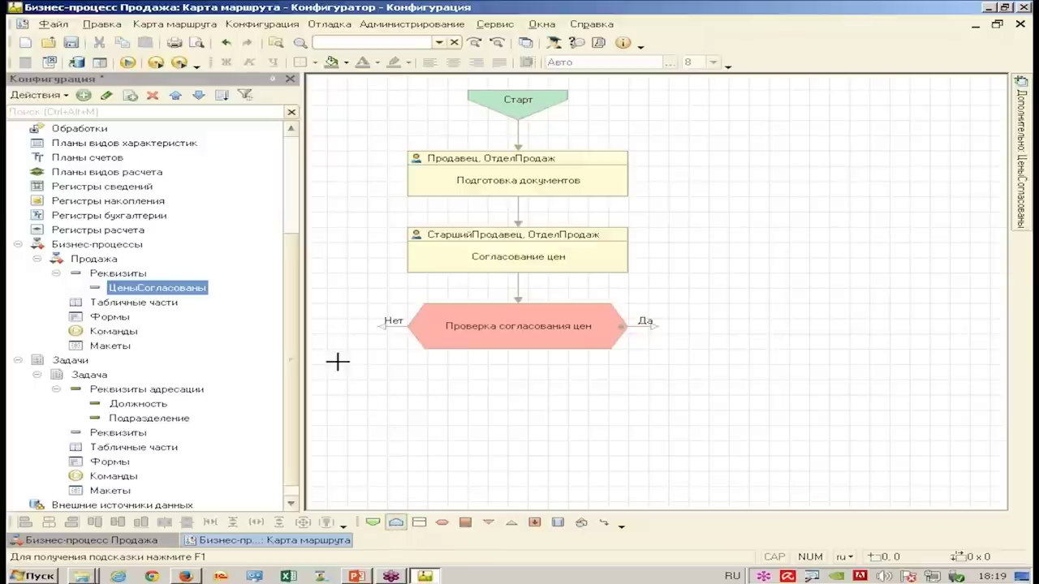
{"action": "left_click_drag", "start_coordinate": [327, 351], "coordinate": [410, 397]}
{"action": "left_click", "coordinate": [382, 324]}
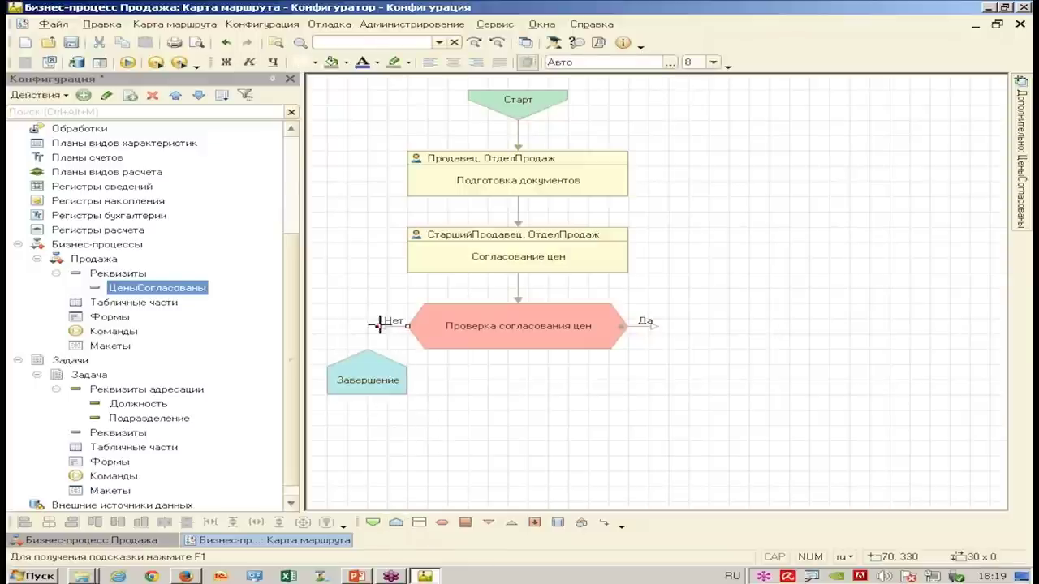
{"action": "left_click_drag", "start_coordinate": [378, 327], "coordinate": [366, 351]}
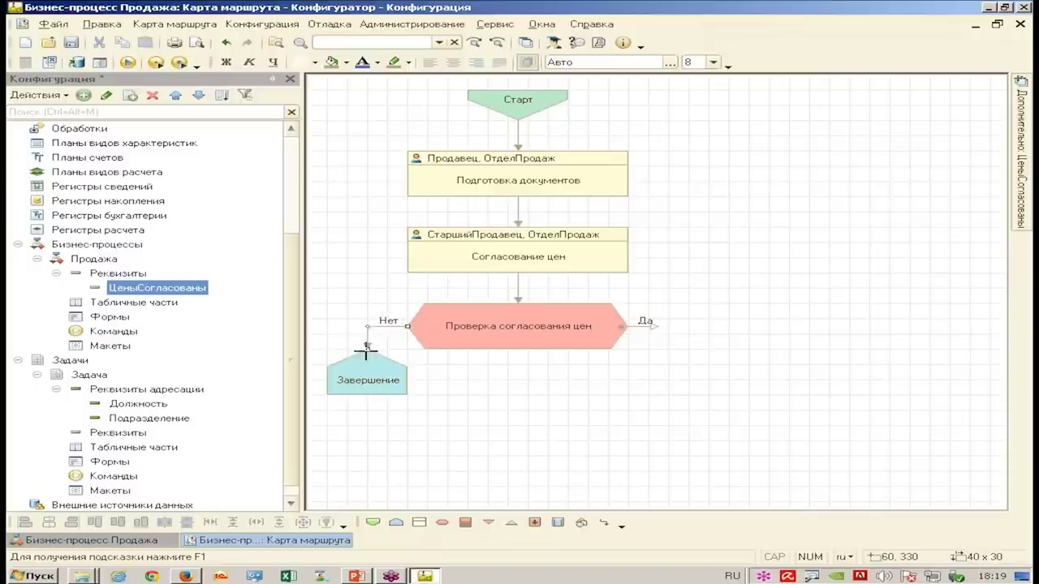
{"action": "left_click", "coordinate": [499, 398]}
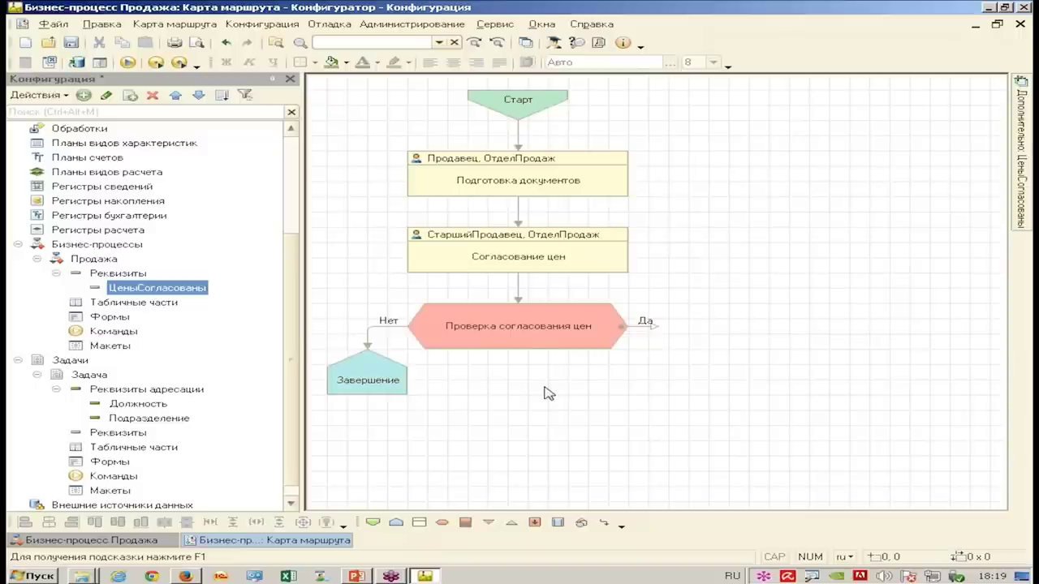
- Place an action point of about 140 x 60 below and to the right of the condition and connect the Да branch to it
{"action": "left_click", "coordinate": [559, 333]}
{"action": "left_click", "coordinate": [658, 326]}
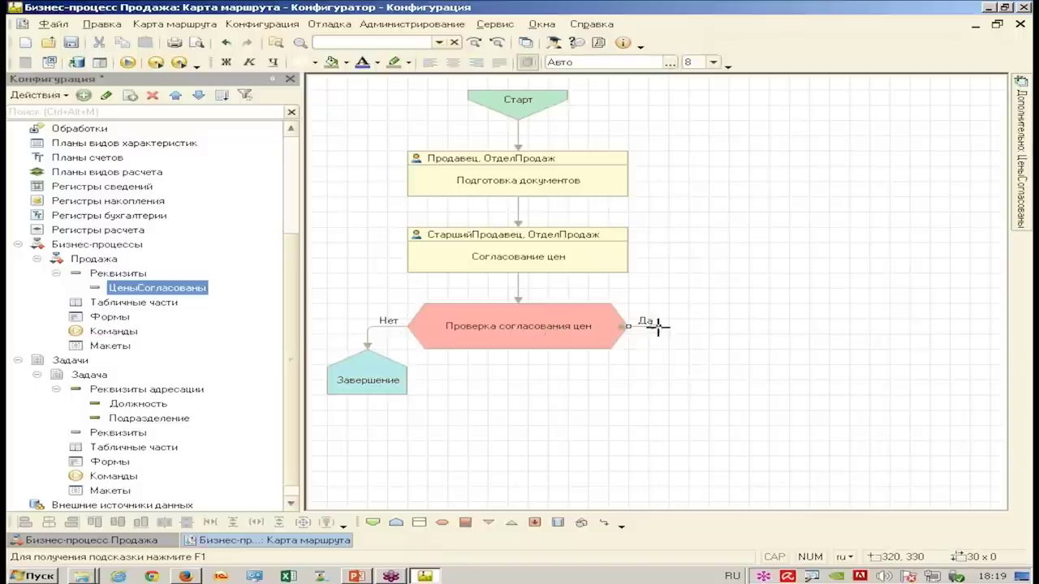
{"action": "left_click", "coordinate": [703, 300]}
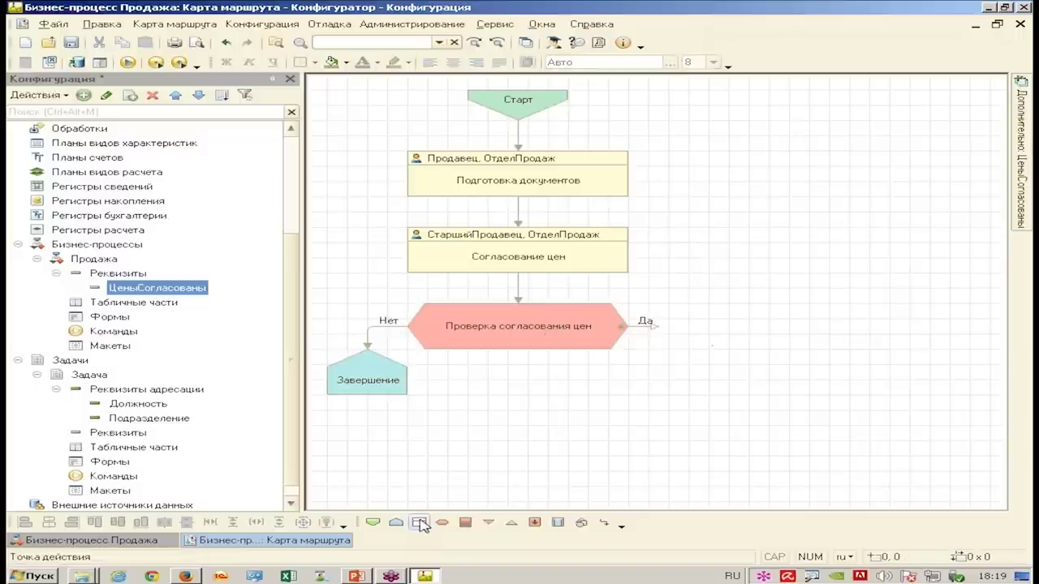
{"action": "left_click_drag", "start_coordinate": [647, 366], "coordinate": [768, 409]}
{"action": "left_click", "coordinate": [654, 326]}
{"action": "left_click_drag", "start_coordinate": [654, 327], "coordinate": [697, 380]}
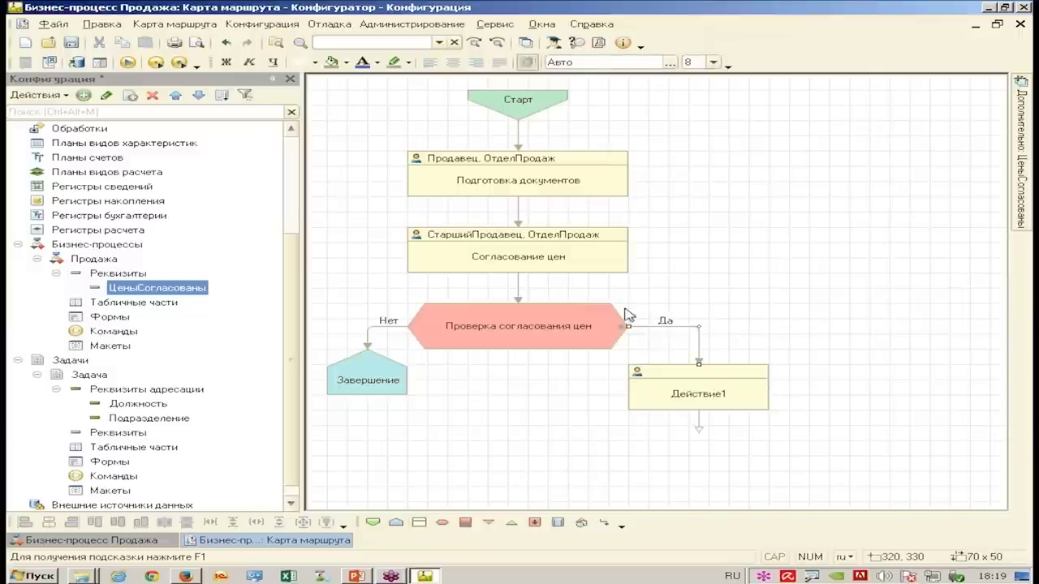
- Name the action point on the Да branch ПолучениеОплаты
{"action": "double_click", "coordinate": [722, 395]}
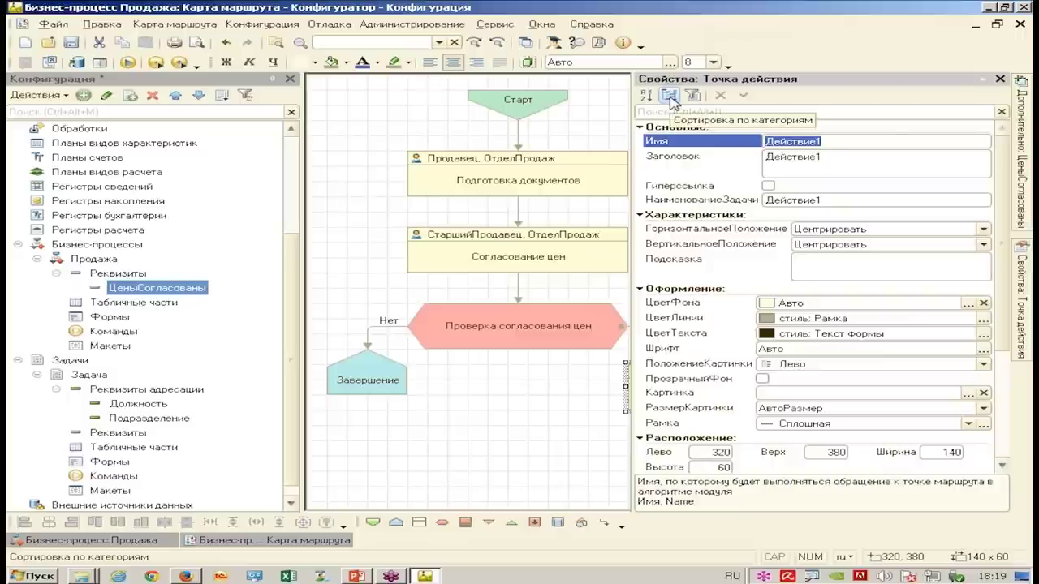
{"action": "type", "text": "ПолучениеОплаты"}
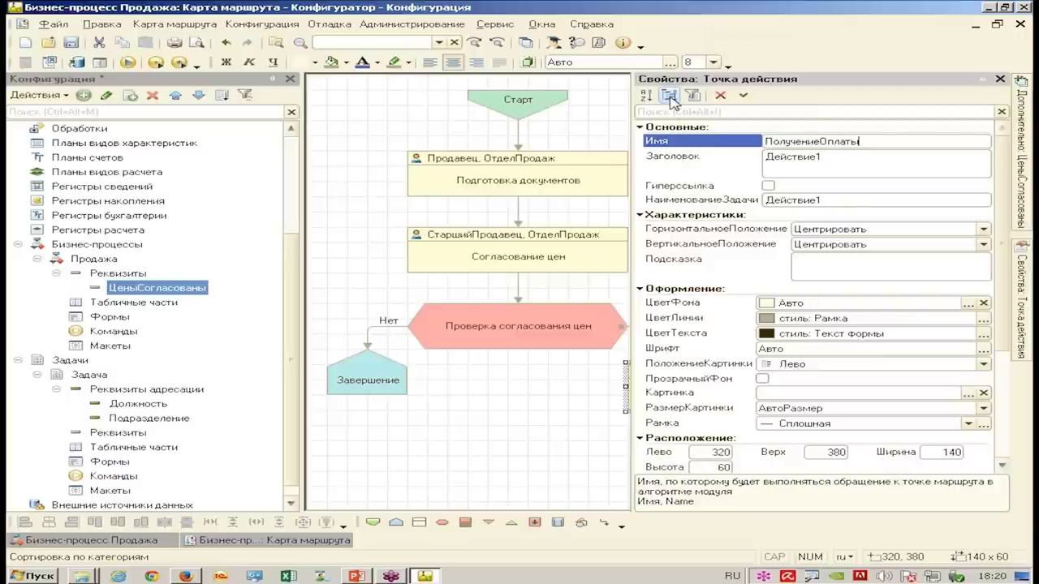
{"action": "key", "text": "Return"}
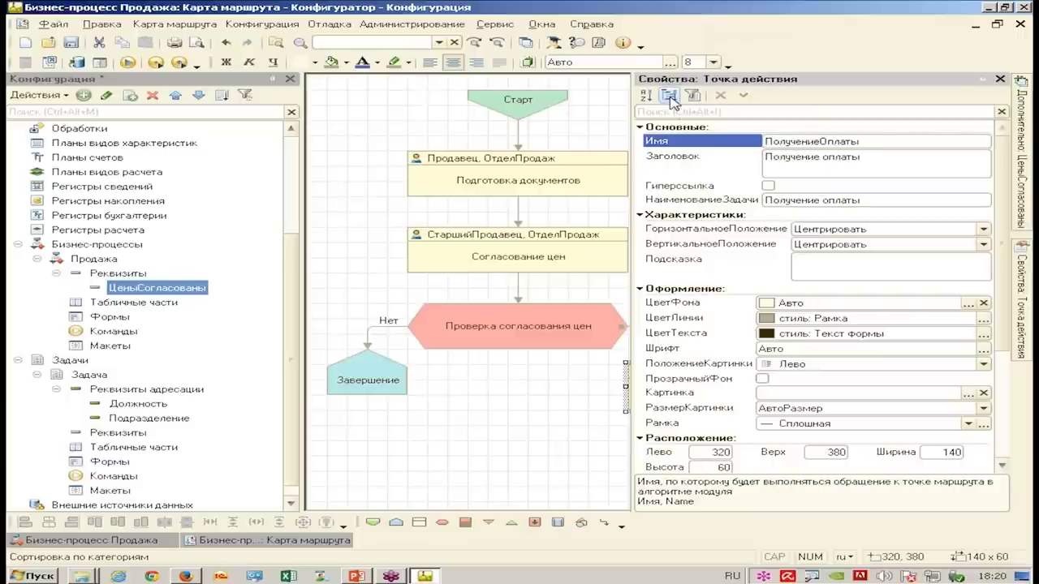
- Address the Получение оплаты action to the Кассир position and the Бухгалтерия department
{"action": "scroll", "coordinate": [995, 361], "scroll_direction": "down", "scroll_amount": 5}
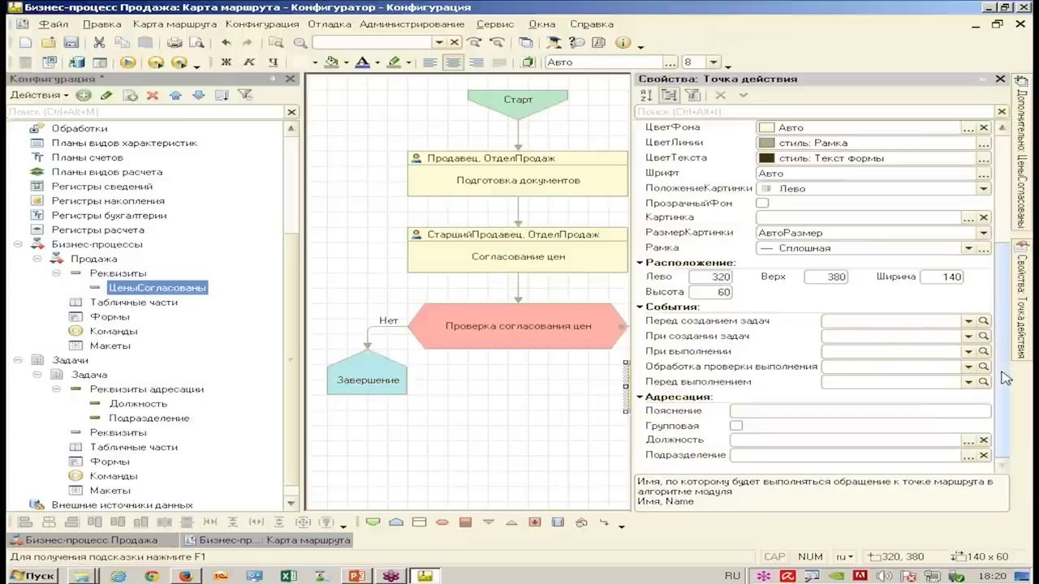
{"action": "left_click", "coordinate": [968, 441]}
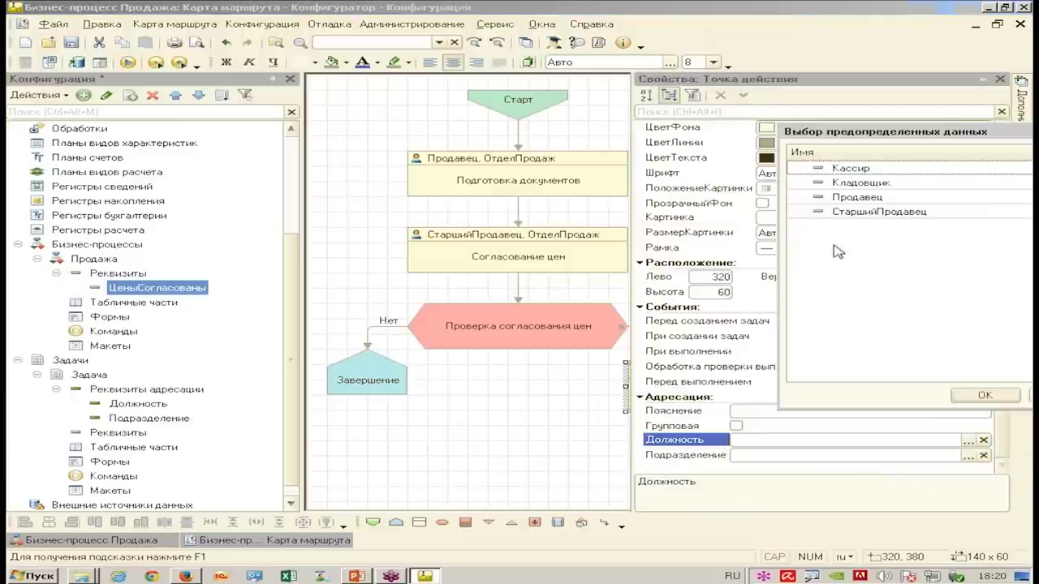
{"action": "double_click", "coordinate": [882, 168]}
{"action": "left_click", "coordinate": [969, 456]}
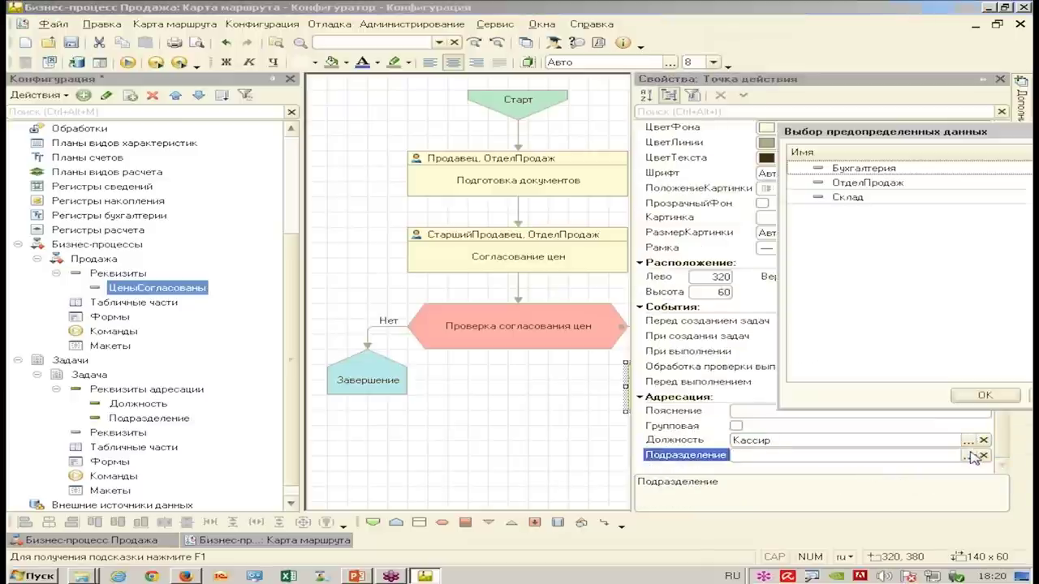
{"action": "double_click", "coordinate": [890, 169]}
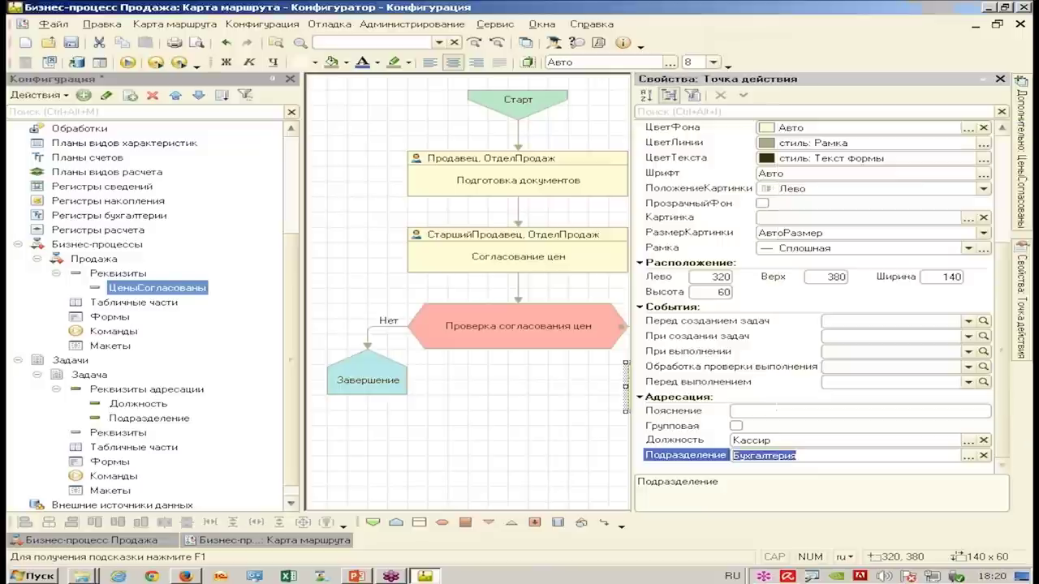
- Move the route map elements below the Старт point upward in groups to tighten the vertical spacing between them
{"action": "left_click", "coordinate": [1000, 78]}
{"action": "left_click", "coordinate": [801, 291]}
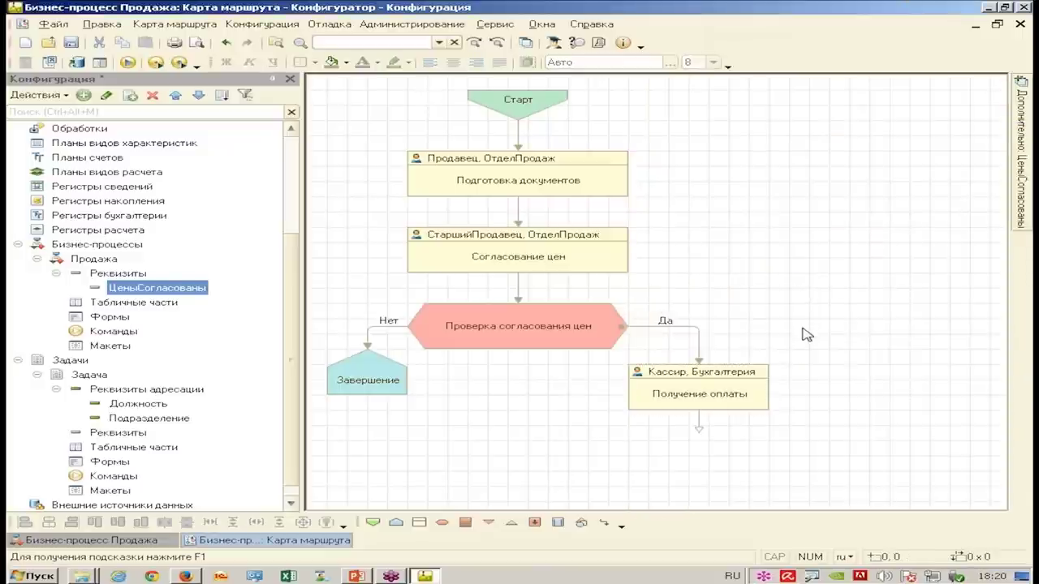
{"action": "left_click", "coordinate": [751, 393]}
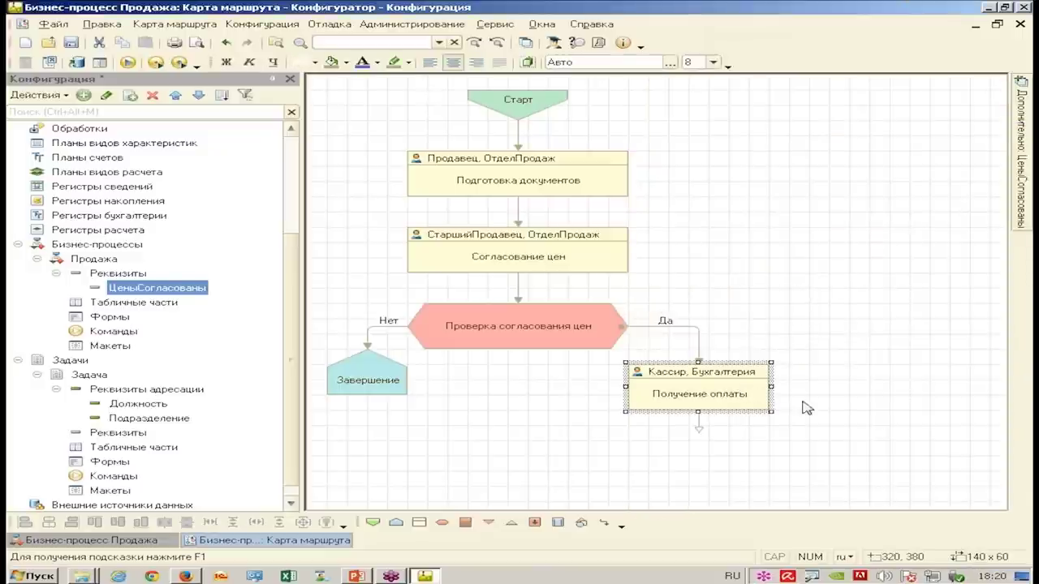
{"action": "left_click", "coordinate": [857, 388]}
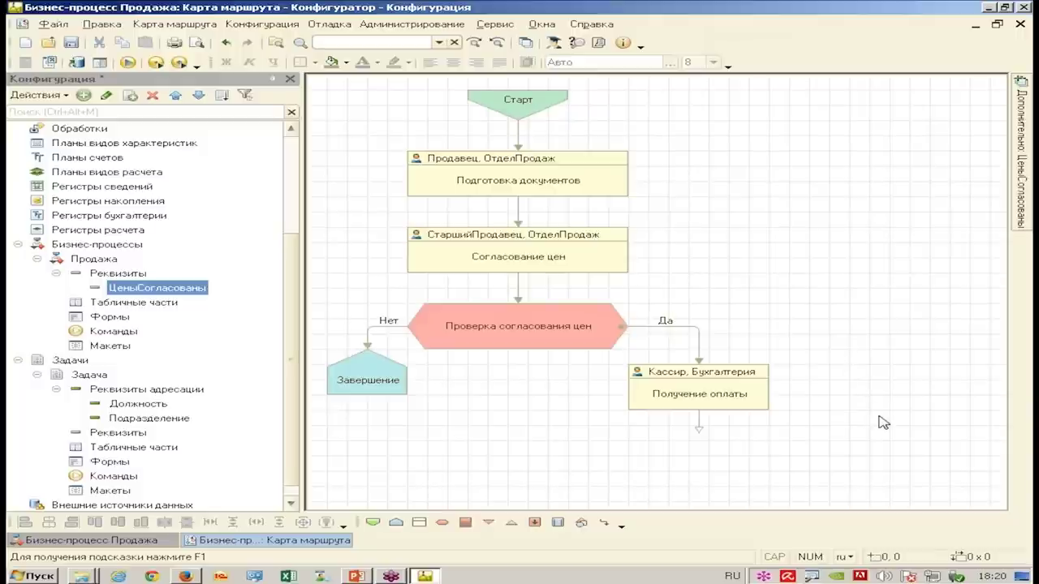
{"action": "left_click_drag", "start_coordinate": [890, 441], "coordinate": [317, 142]}
{"action": "key", "text": "Up"}
{"action": "left_click_drag", "start_coordinate": [822, 438], "coordinate": [331, 189]}
{"action": "key", "text": "Up"}
{"action": "left_click", "coordinate": [831, 337]}
{"action": "left_click_drag", "start_coordinate": [838, 413], "coordinate": [340, 283]}
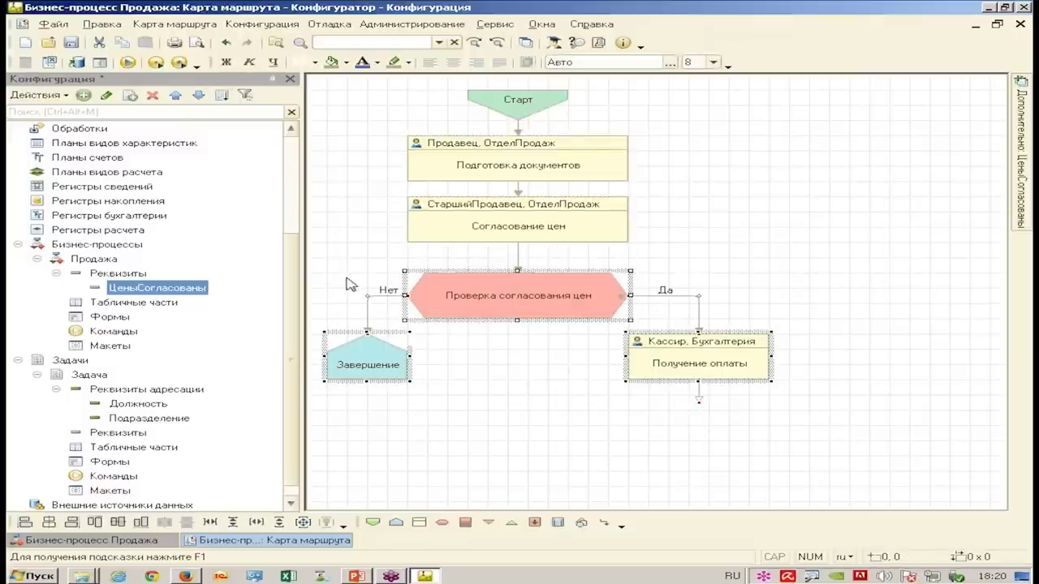
{"action": "key", "text": "Up"}
{"action": "left_click", "coordinate": [775, 434]}
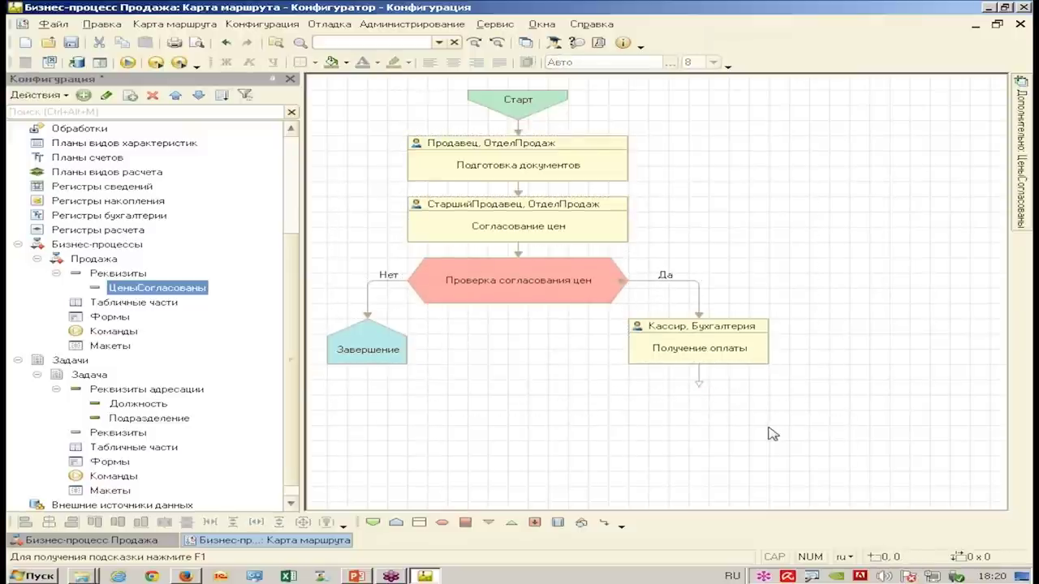
- Place an action point of about 140 x 60 below and to the left of Получение оплаты and name it УпаковкаТоваров
{"action": "left_click", "coordinate": [419, 522]}
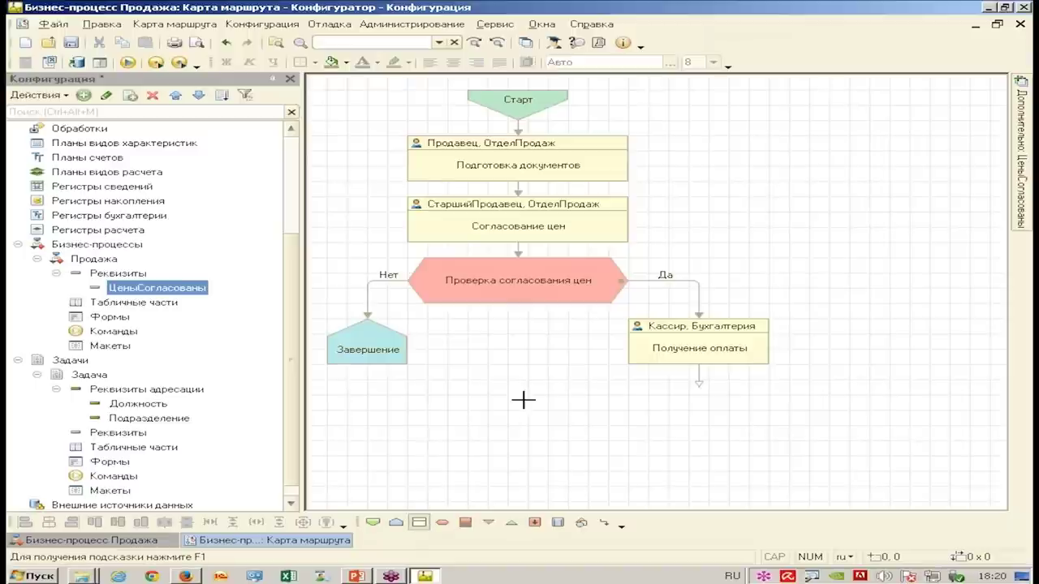
{"action": "left_click_drag", "start_coordinate": [510, 412], "coordinate": [628, 443]}
{"action": "left_click", "coordinate": [857, 143]}
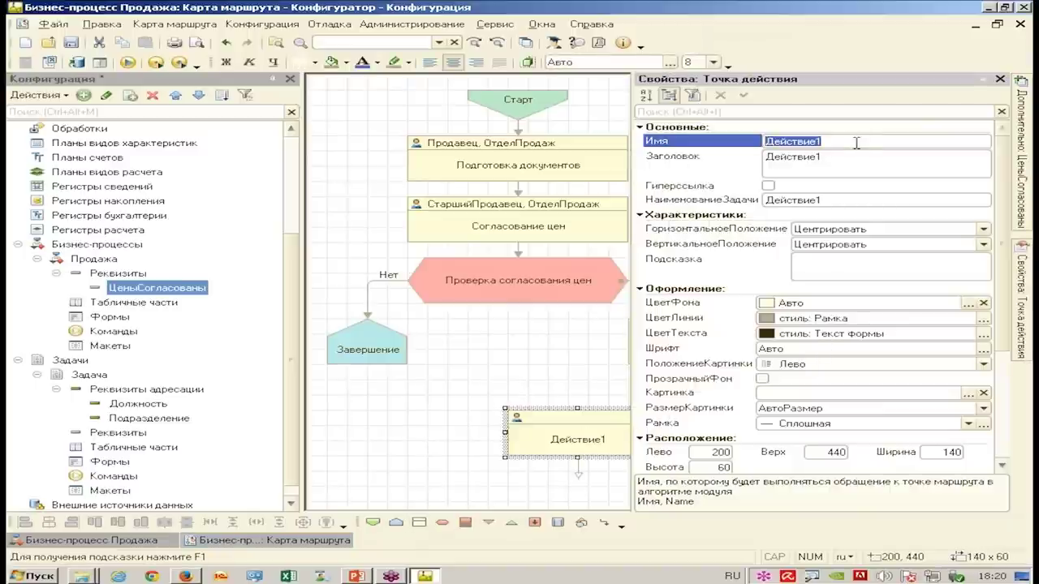
{"action": "type", "text": "Упако"}
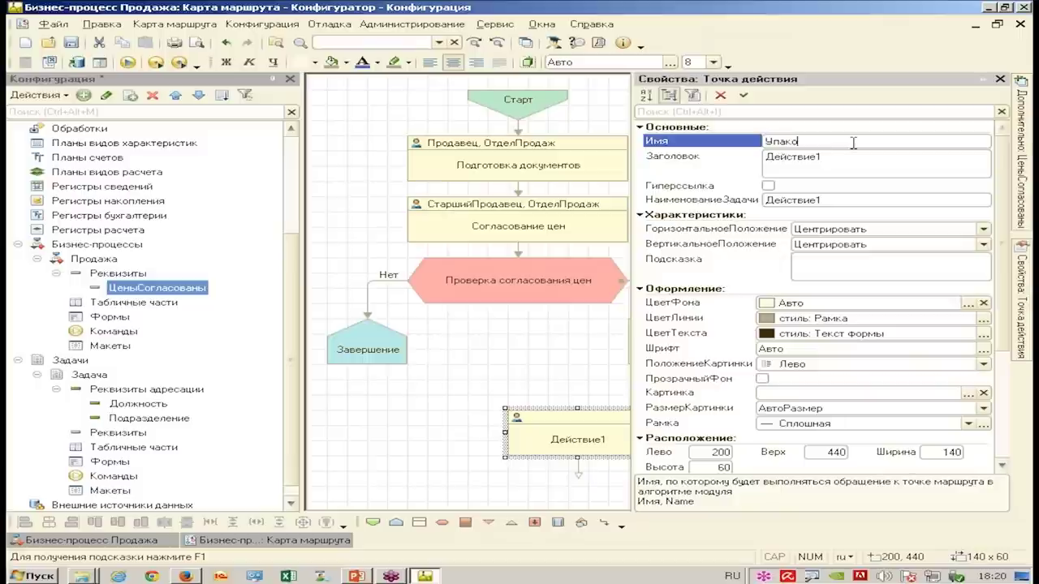
{"action": "type", "text": "вкаТоваров"}
{"action": "key", "text": "Return"}
- Address the Упаковка товаров action to the Кладовщик position and the Склад department
{"action": "scroll", "coordinate": [893, 324], "scroll_direction": "down", "scroll_amount": 6}
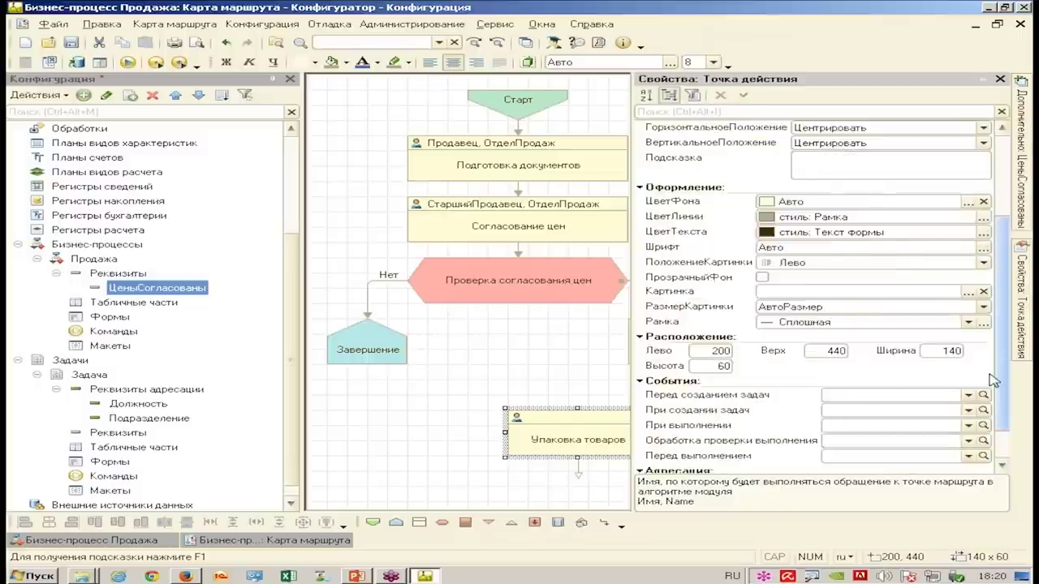
{"action": "left_click", "coordinate": [969, 440]}
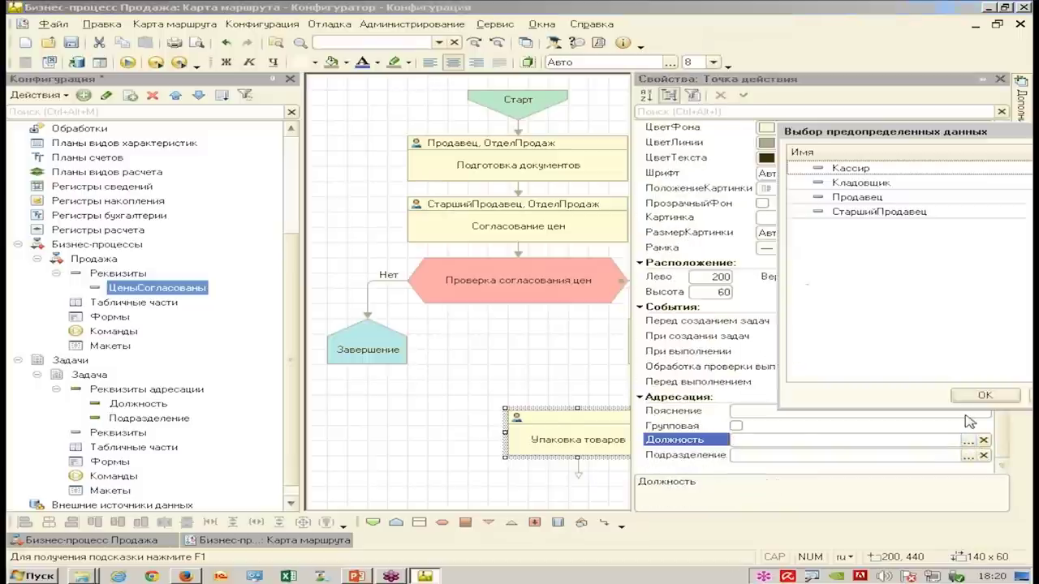
{"action": "left_click", "coordinate": [879, 185]}
{"action": "double_click", "coordinate": [879, 185]}
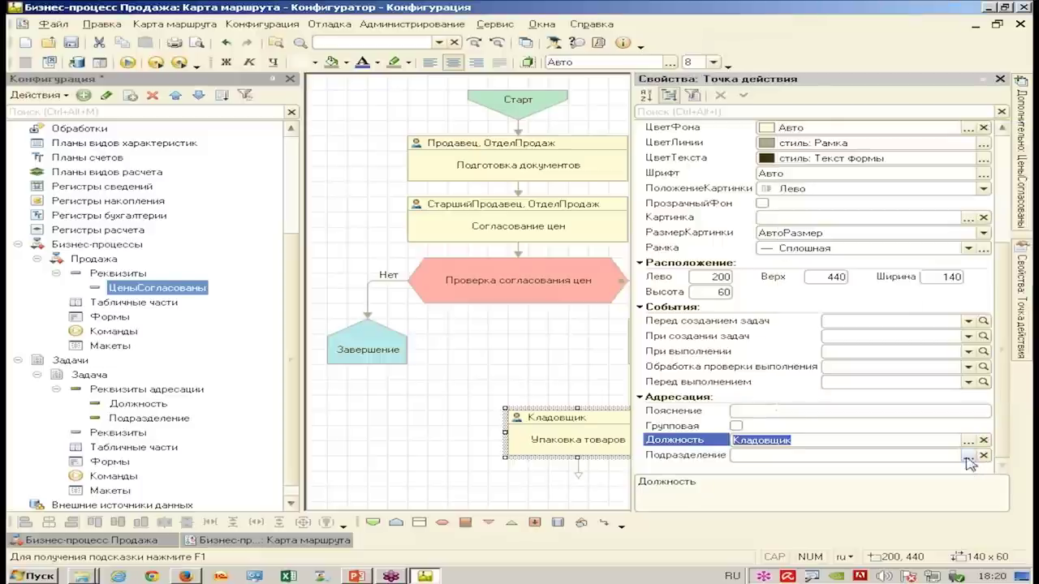
{"action": "left_click", "coordinate": [969, 456]}
{"action": "double_click", "coordinate": [899, 201]}
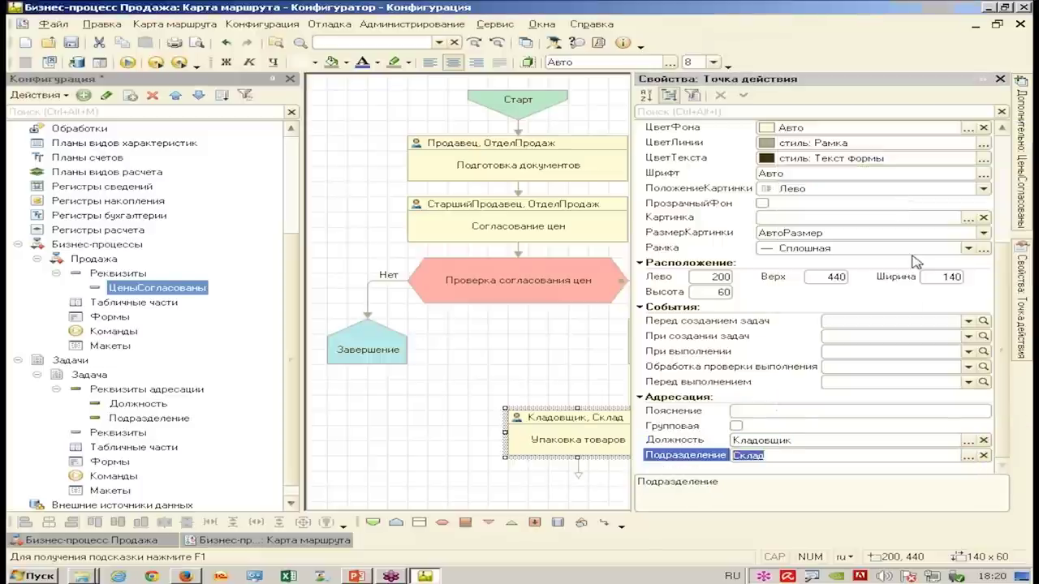
{"action": "left_click", "coordinate": [1000, 79]}
- Place an action point of about 120 x 60 below and to the right of Получение оплаты and name it УточнениеУсловийДоставки
{"action": "left_click", "coordinate": [419, 522]}
{"action": "left_click_drag", "start_coordinate": [749, 411], "coordinate": [854, 443]}
{"action": "double_click", "coordinate": [836, 434]}
{"action": "left_click", "coordinate": [860, 142]}
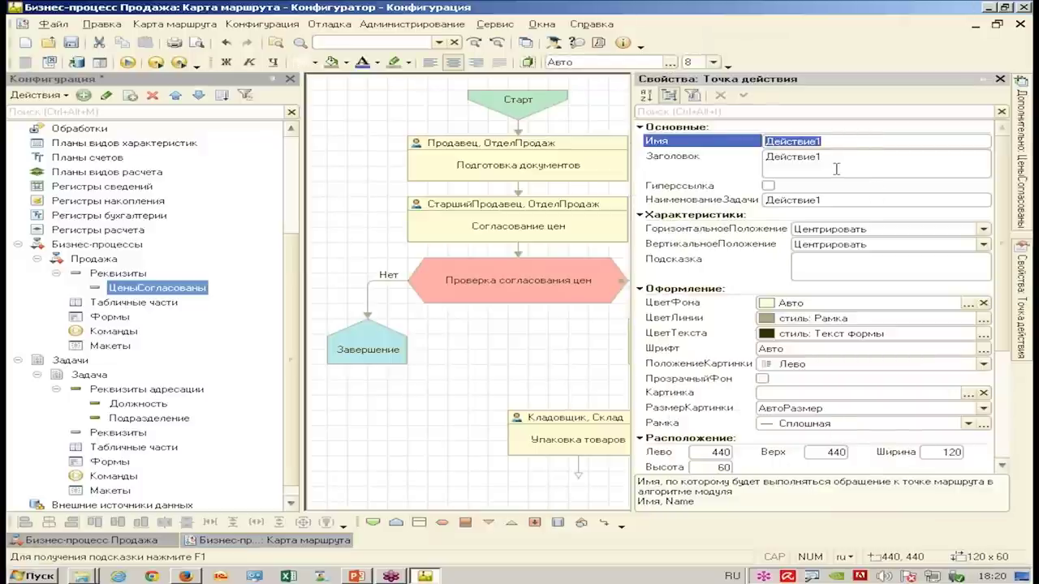
{"action": "type", "text": "Сог"}
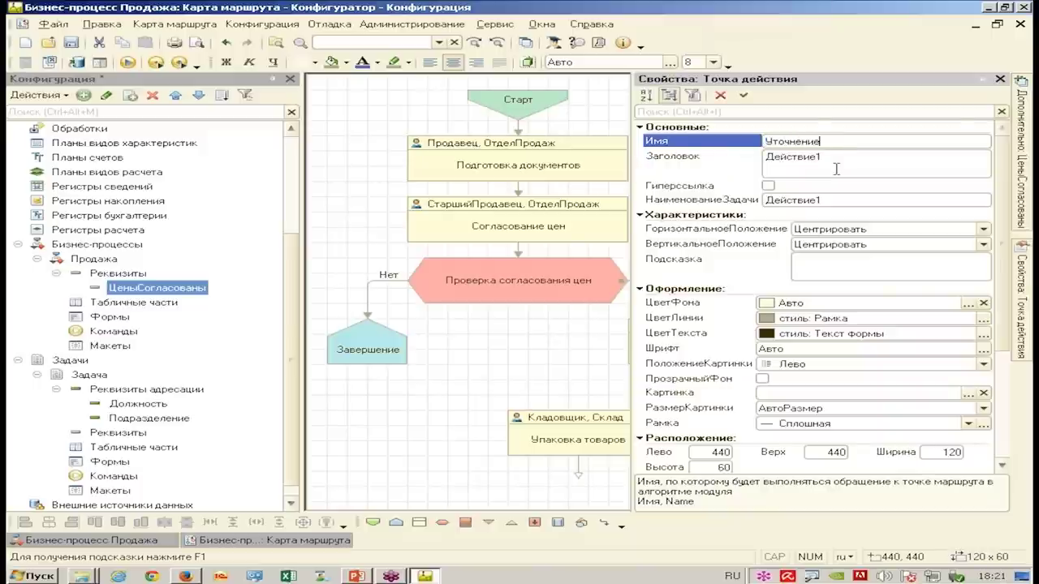
{"action": "type", "text": "словийДост"}
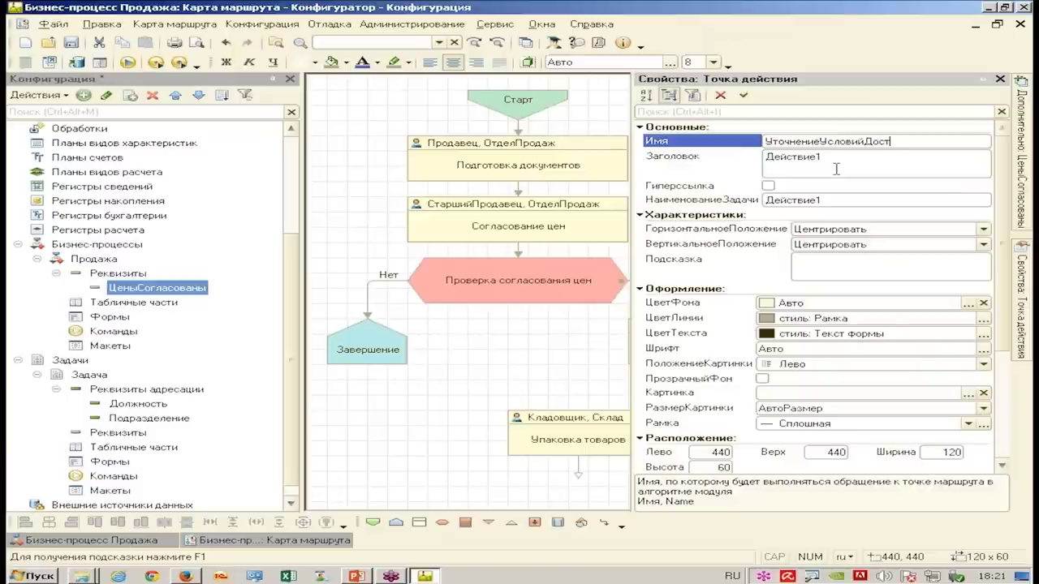
{"action": "key", "text": "Return"}
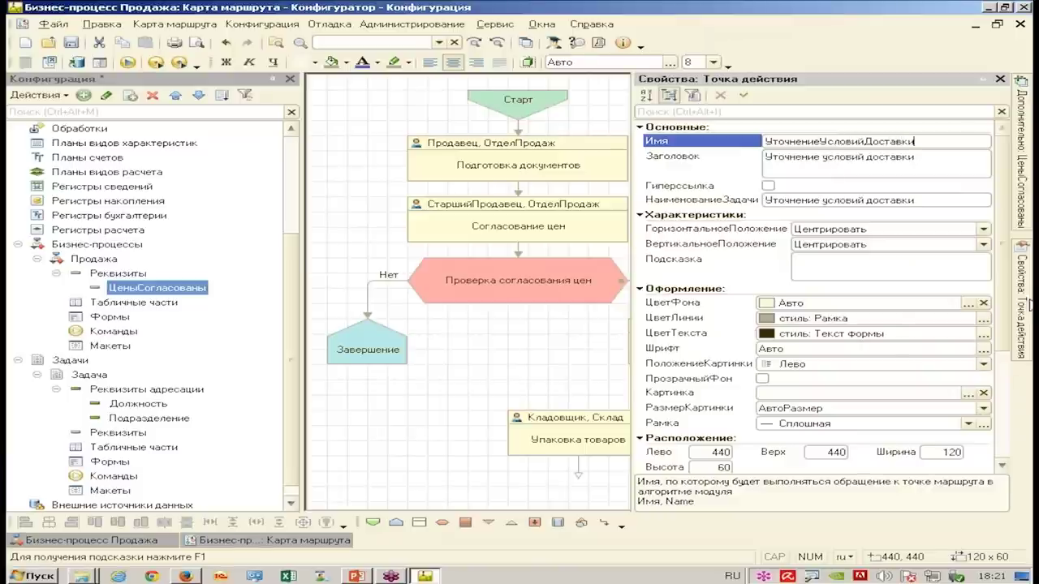
- Address the Уточнение условий доставки action to the Кладовщик position and the Склад department
{"action": "scroll", "coordinate": [974, 365], "scroll_direction": "down", "scroll_amount": 5}
{"action": "left_click", "coordinate": [974, 442]}
{"action": "left_click", "coordinate": [971, 441]}
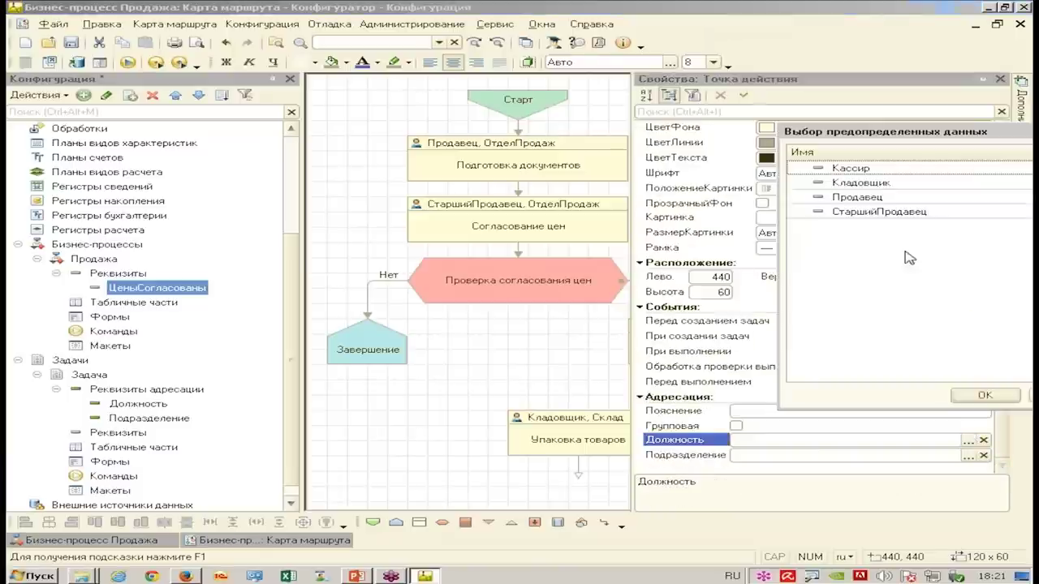
{"action": "left_click", "coordinate": [891, 189]}
{"action": "double_click", "coordinate": [892, 190]}
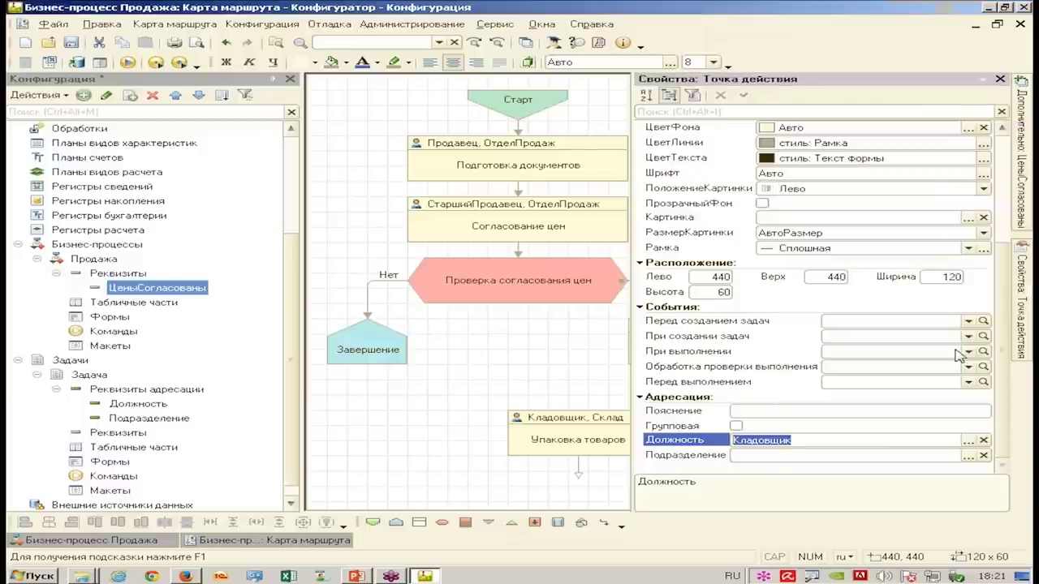
{"action": "left_click", "coordinate": [968, 456]}
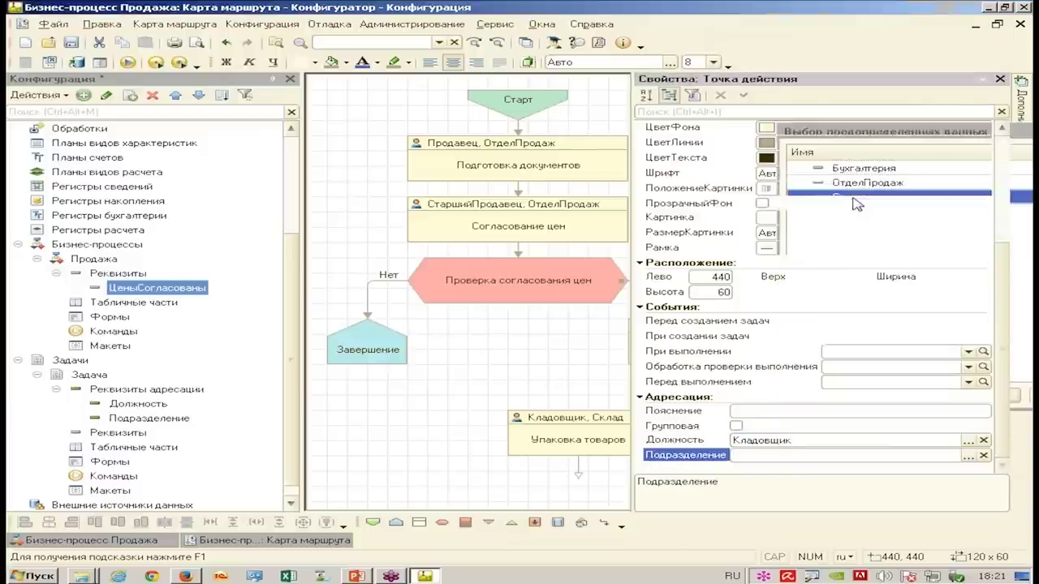
{"action": "double_click", "coordinate": [853, 209]}
{"action": "left_click", "coordinate": [1000, 79]}
{"action": "left_click", "coordinate": [679, 424]}
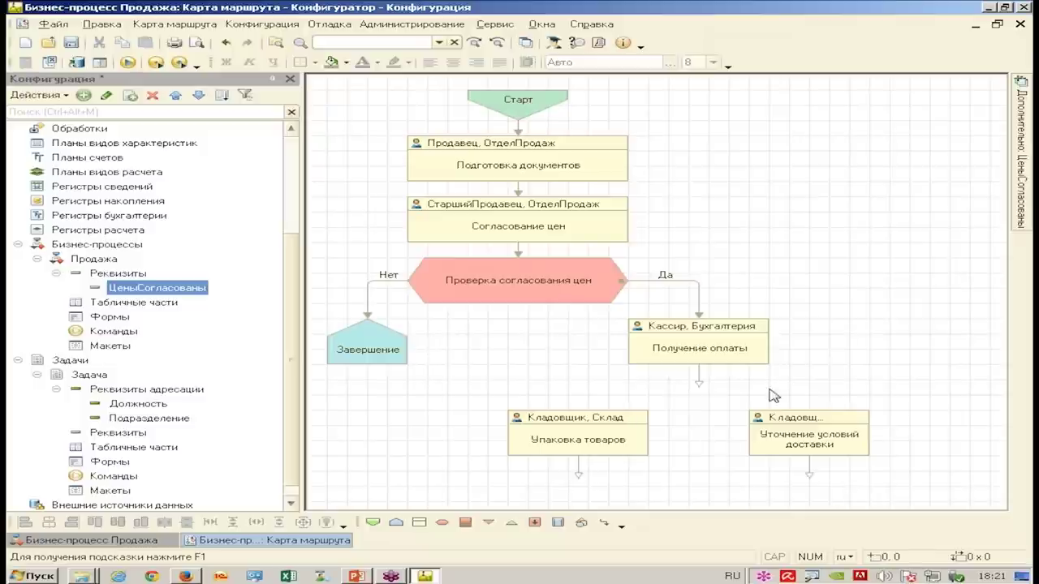
- Move the Получение оплаты action slightly up and right, and shift the Упаковка товаров and Уточнение условий доставки actions slightly right
{"action": "left_click", "coordinate": [748, 354]}
{"action": "left_click_drag", "start_coordinate": [749, 353], "coordinate": [769, 337]}
{"action": "left_click", "coordinate": [705, 407]}
{"action": "left_click_drag", "start_coordinate": [465, 406], "coordinate": [936, 483]}
{"action": "key", "text": "Right"}
{"action": "key", "text": "Right"}
{"action": "key", "text": "Left"}
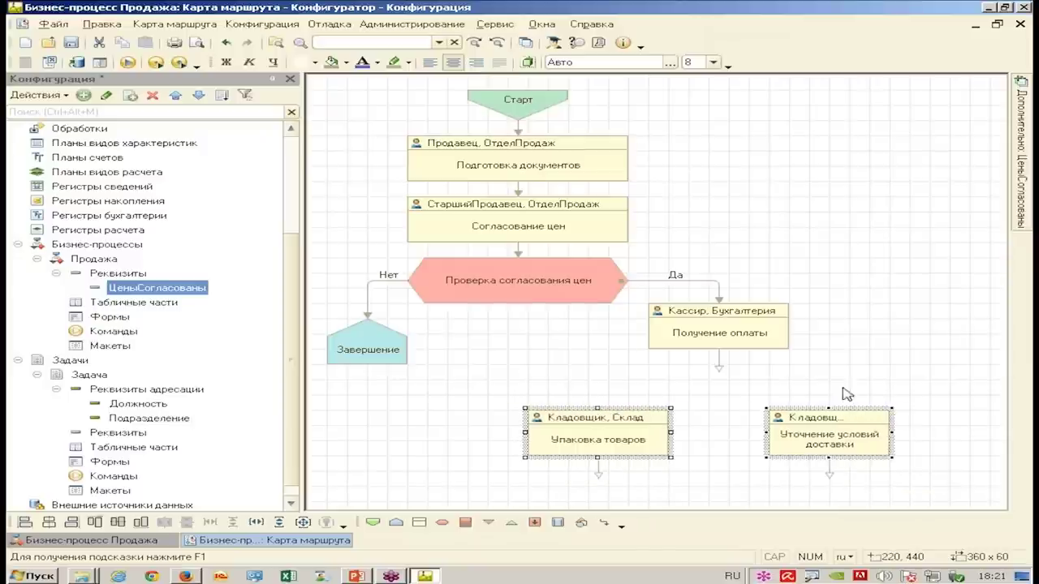
{"action": "left_click", "coordinate": [848, 395]}
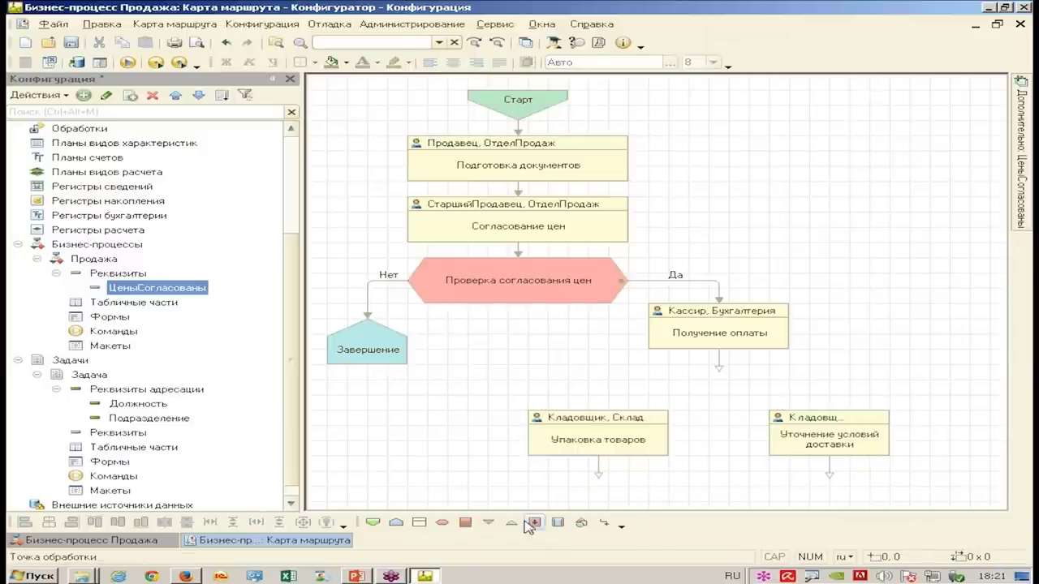
- Place a split point directly under Получение оплаты and connect it to the Упаковка товаров and Уточнение условий доставки actions
{"action": "left_click", "coordinate": [488, 522]}
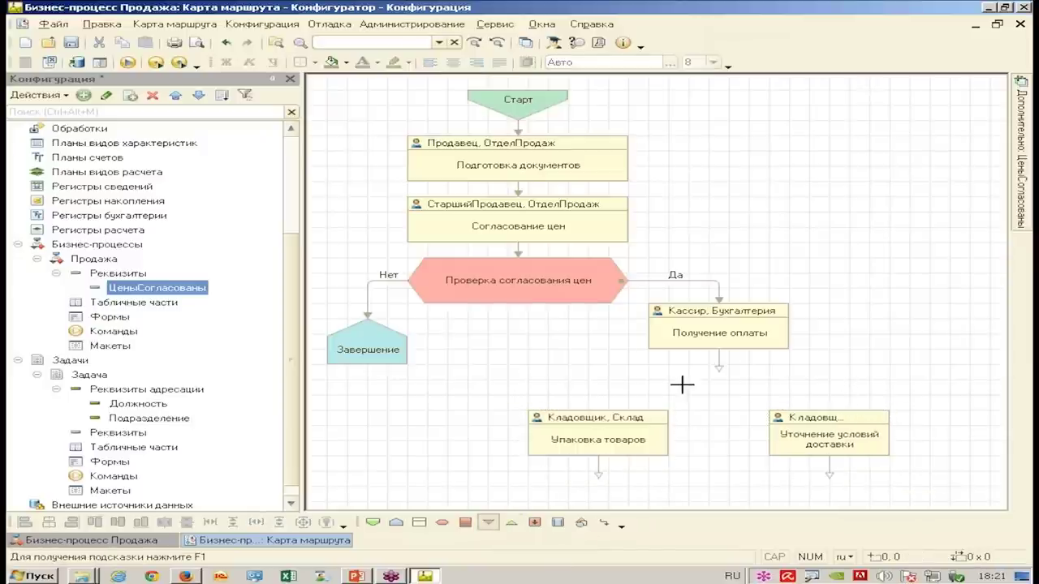
{"action": "left_click_drag", "start_coordinate": [686, 363], "coordinate": [598, 406]}
{"action": "left_click", "coordinate": [779, 394]}
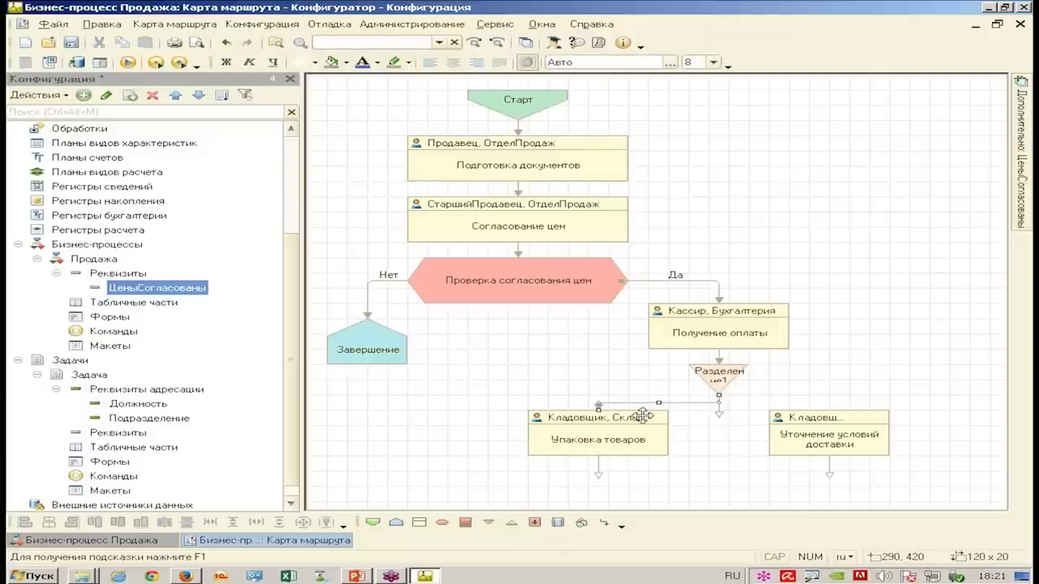
{"action": "left_click_drag", "start_coordinate": [723, 414], "coordinate": [830, 405]}
{"action": "left_click", "coordinate": [736, 421]}
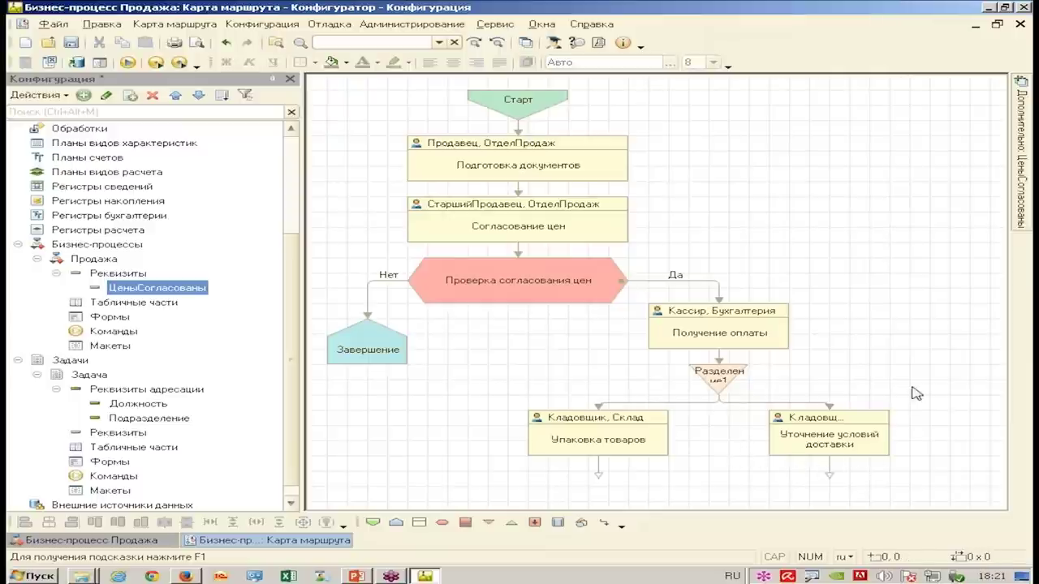
- Place a merge point of about 60 x 40 centred below the Упаковка товаров and Уточнение условий доставки actions
{"action": "left_click", "coordinate": [512, 526]}
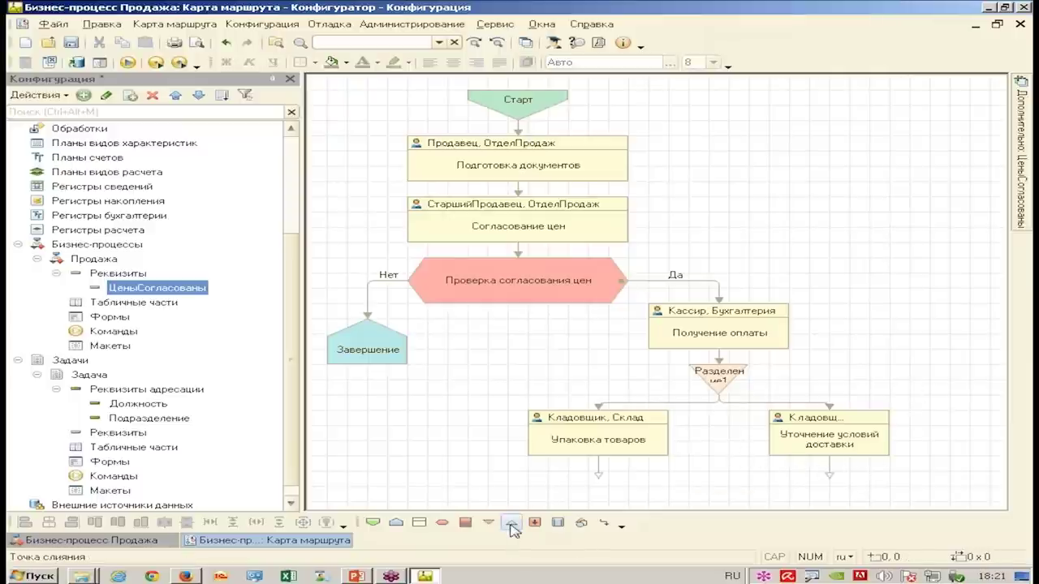
{"action": "left_click", "coordinate": [728, 483]}
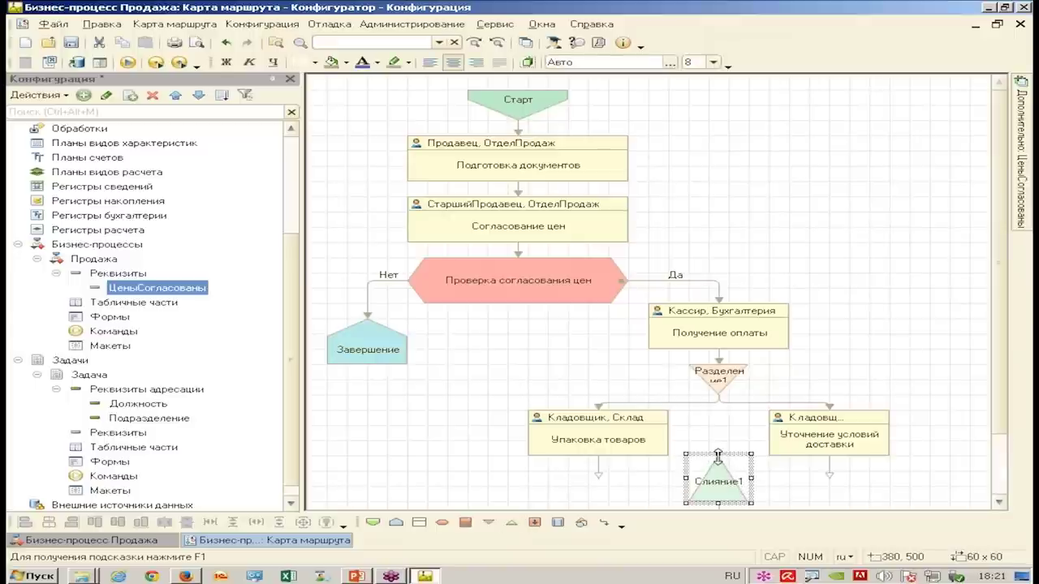
{"action": "left_click_drag", "start_coordinate": [718, 456], "coordinate": [718, 471]}
{"action": "scroll", "coordinate": [861, 427], "scroll_direction": "down", "scroll_amount": 2}
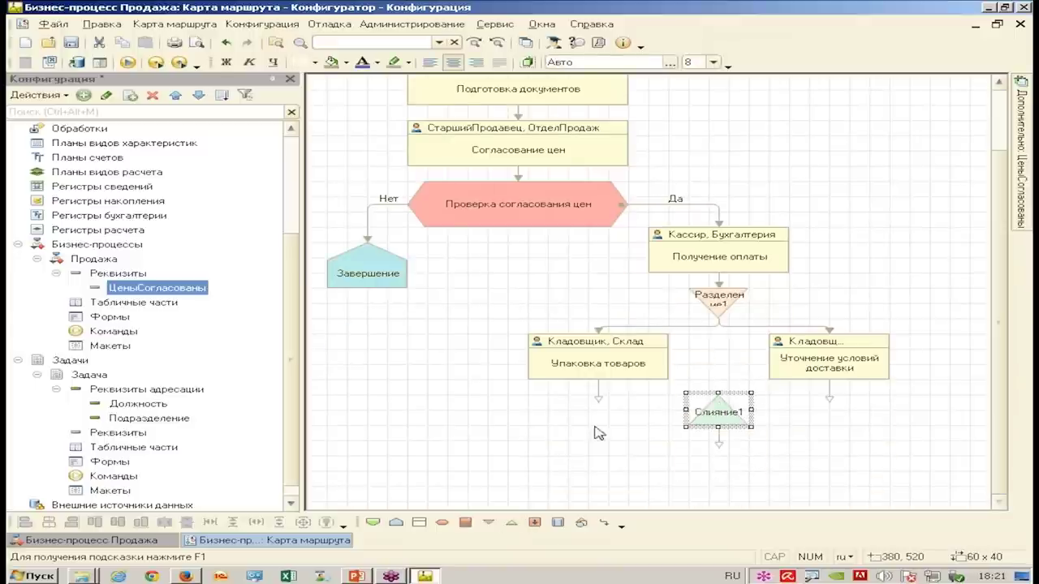
{"action": "left_click_drag", "start_coordinate": [696, 406], "coordinate": [697, 422]}
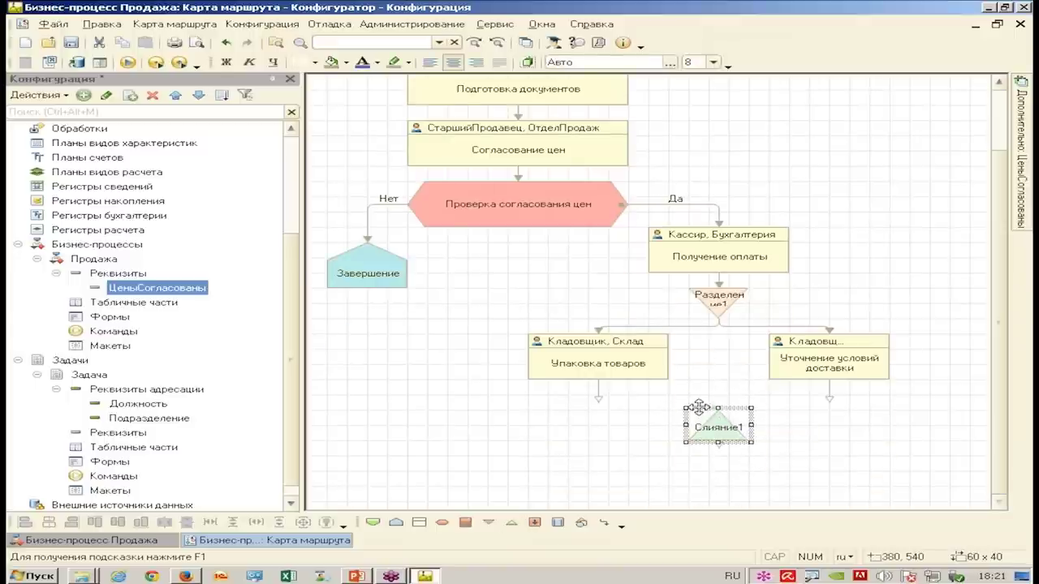
- Connect the outputs of the Упаковка товаров and Уточнение условий доставки actions to the merge point
{"action": "left_click", "coordinate": [598, 399]}
{"action": "left_click_drag", "start_coordinate": [598, 403], "coordinate": [720, 410]}
{"action": "left_click", "coordinate": [829, 399]}
{"action": "left_click_drag", "start_coordinate": [829, 404], "coordinate": [719, 406]}
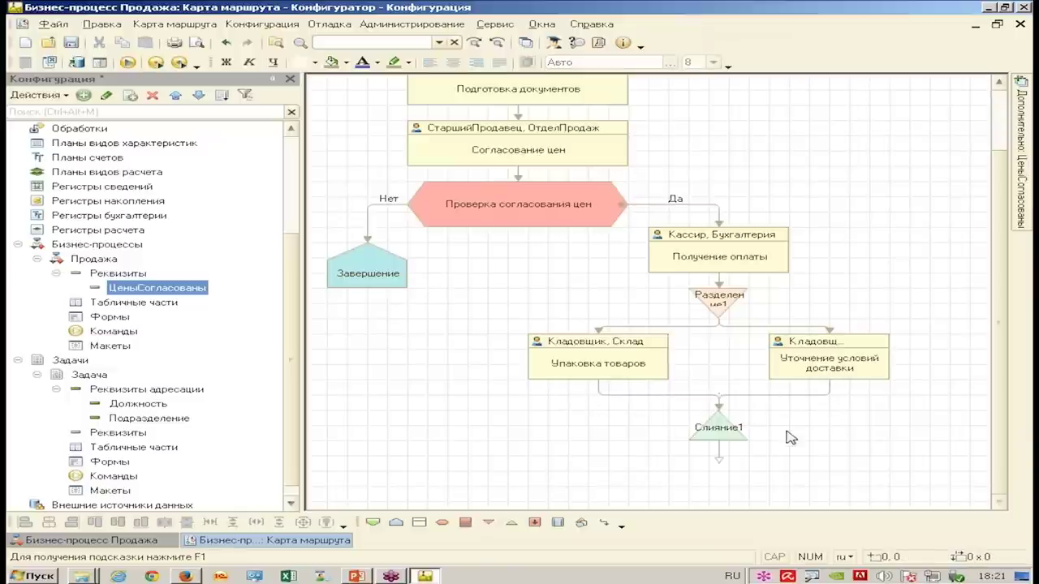
- Place a completion point as wide as the Получение оплаты action under the merge point so that the merge point connects to it
{"action": "scroll", "coordinate": [649, 474], "scroll_direction": "down", "scroll_amount": 3}
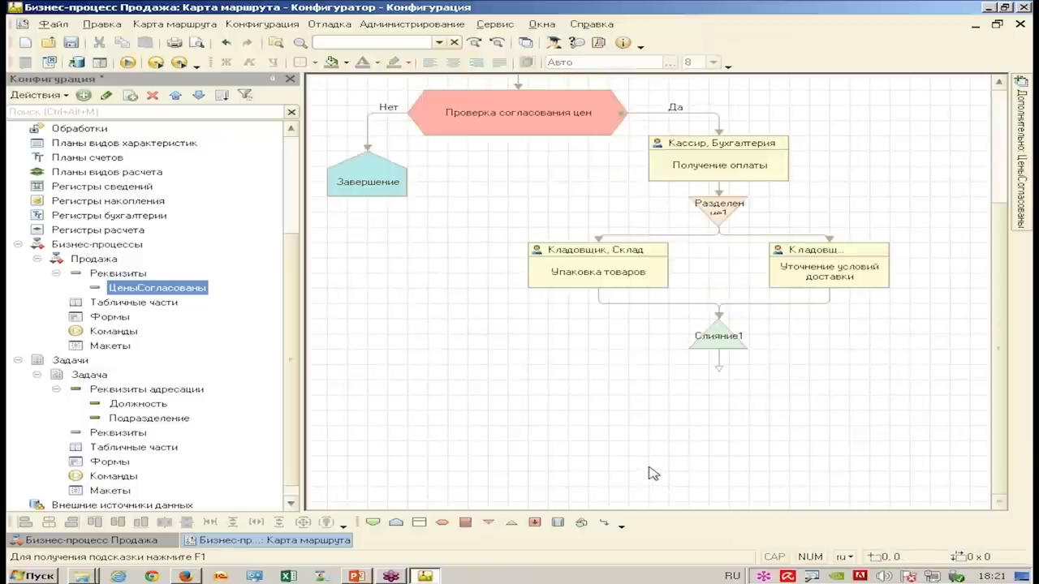
{"action": "left_click", "coordinate": [395, 522]}
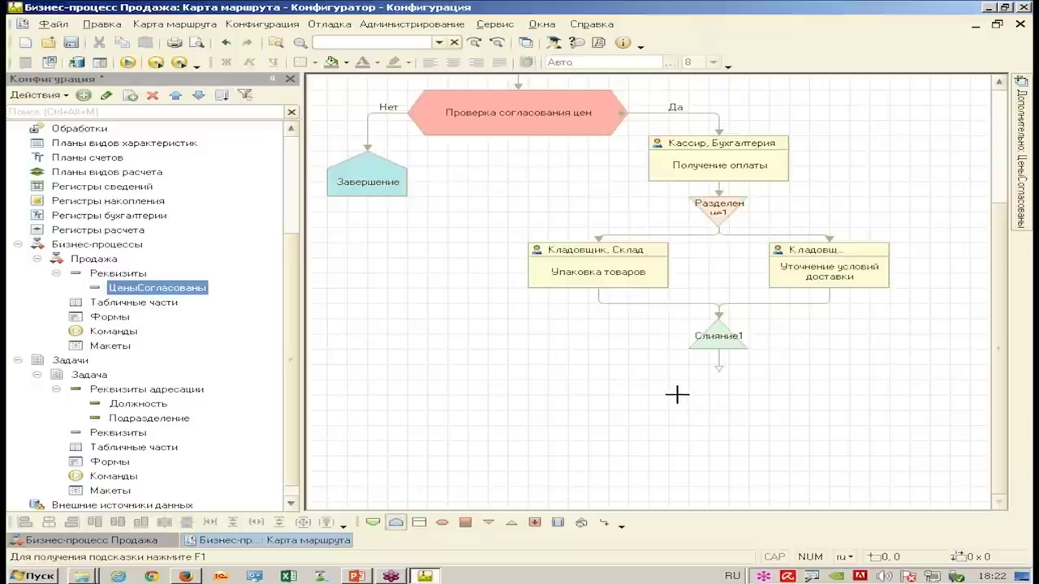
{"action": "left_click_drag", "start_coordinate": [650, 378], "coordinate": [788, 424]}
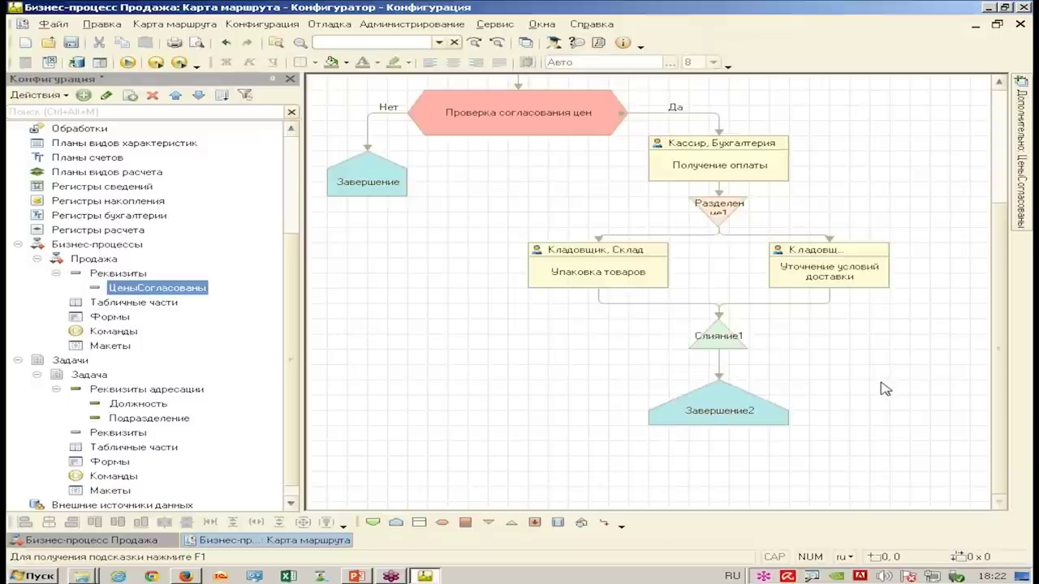
{"action": "scroll", "coordinate": [885, 390], "scroll_direction": "up", "scroll_amount": 5}
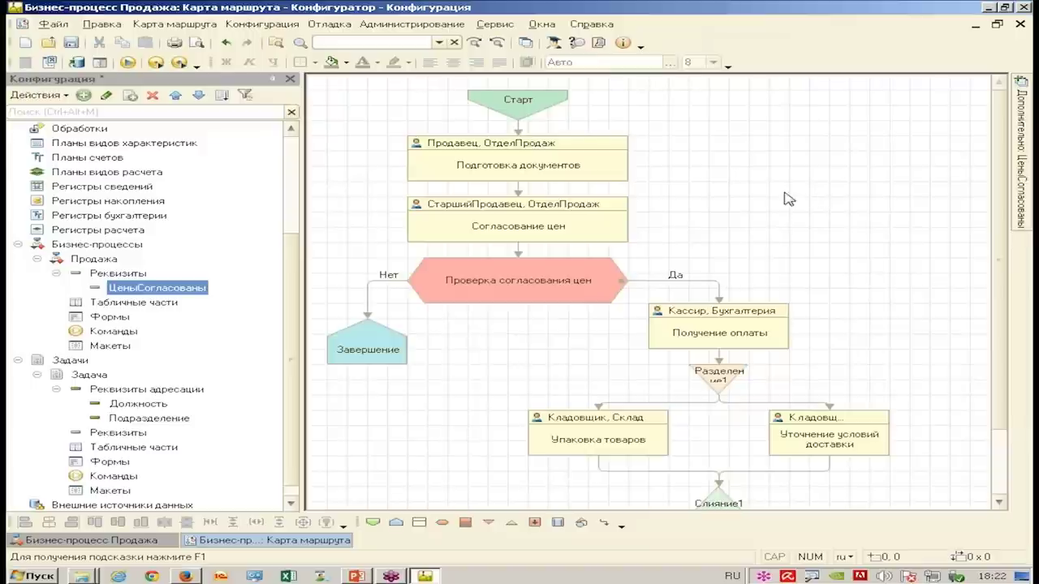
{"action": "scroll", "coordinate": [775, 189], "scroll_direction": "down", "scroll_amount": 4}
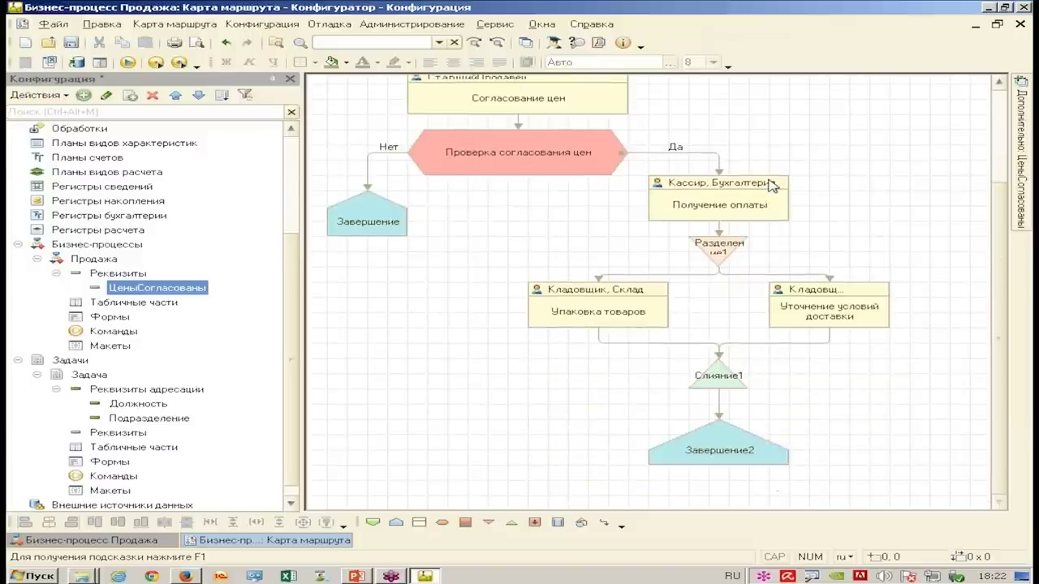
- Create a handler for the Проверка условия event of the Проверка согласования цен condition point
{"action": "scroll", "coordinate": [771, 185], "scroll_direction": "up", "scroll_amount": 4}
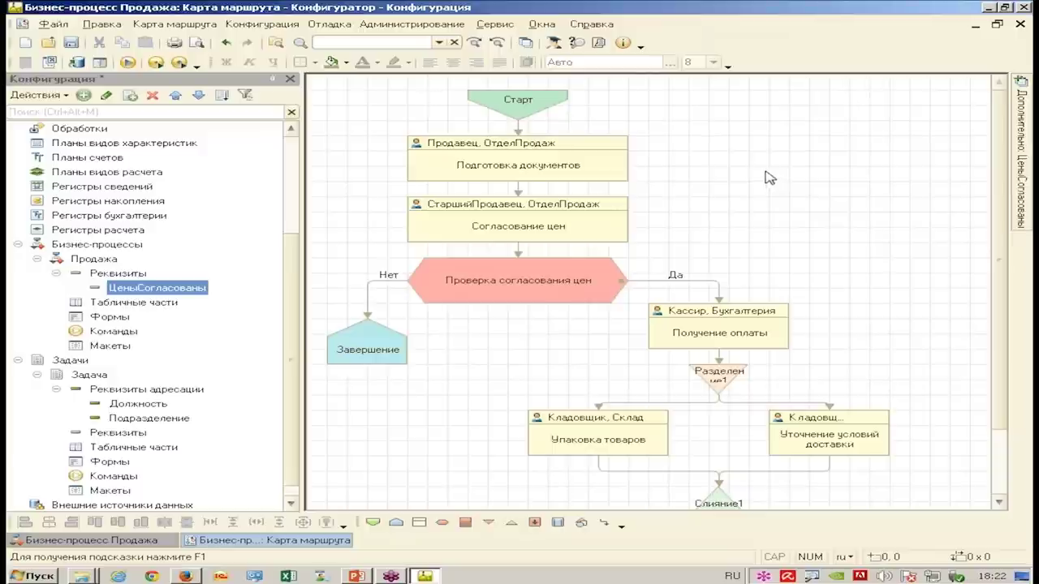
{"action": "left_click", "coordinate": [517, 273]}
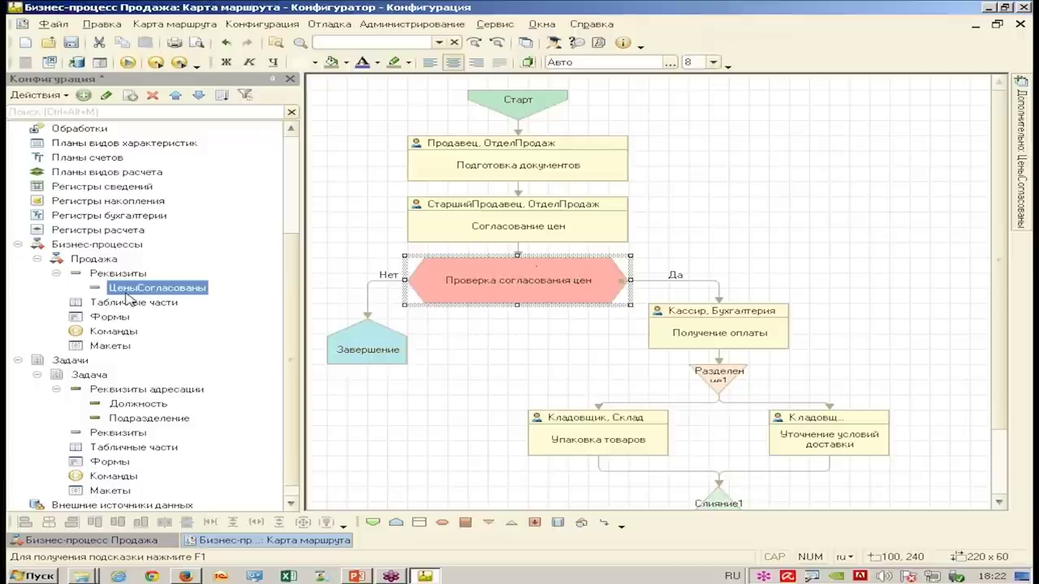
{"action": "double_click", "coordinate": [492, 277]}
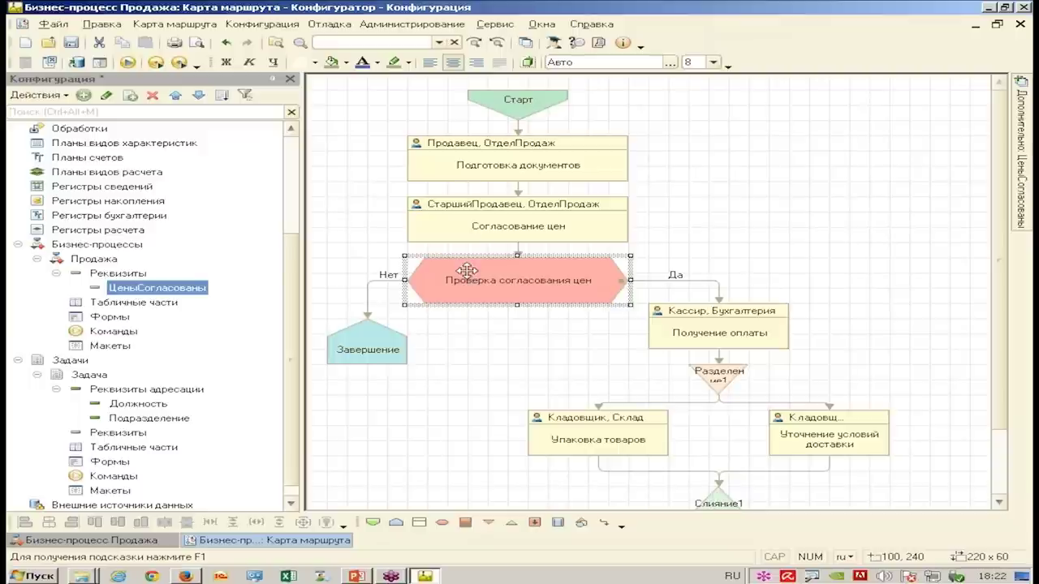
{"action": "left_click", "coordinate": [150, 289]}
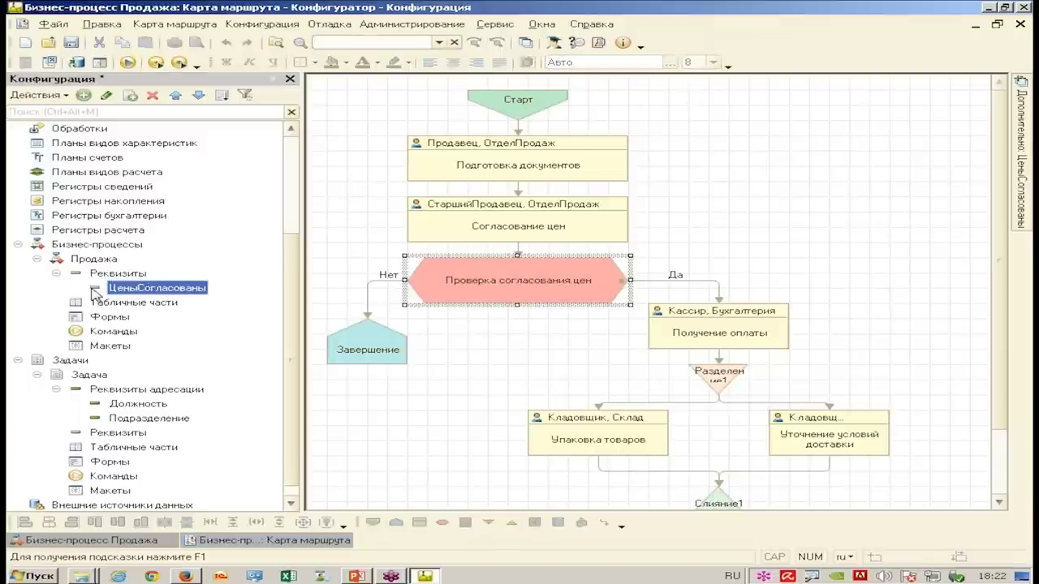
{"action": "left_click", "coordinate": [593, 277]}
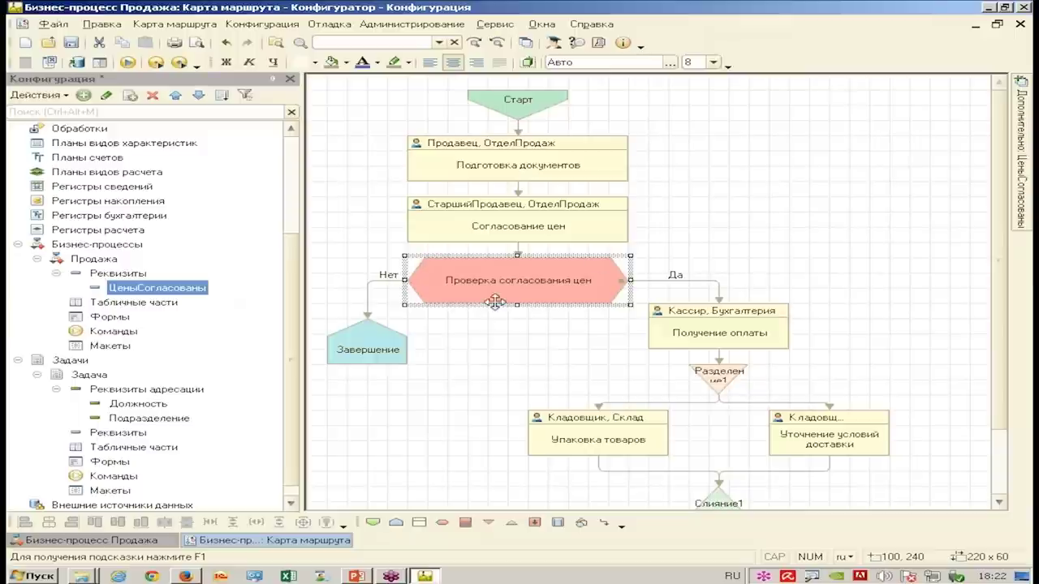
{"action": "right_click", "coordinate": [557, 269]}
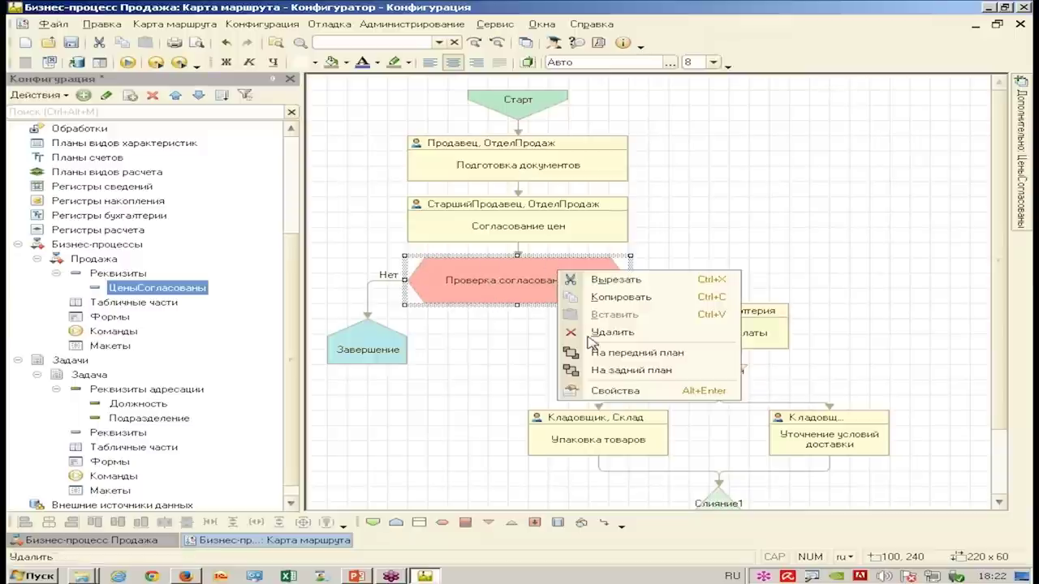
{"action": "left_click", "coordinate": [617, 392]}
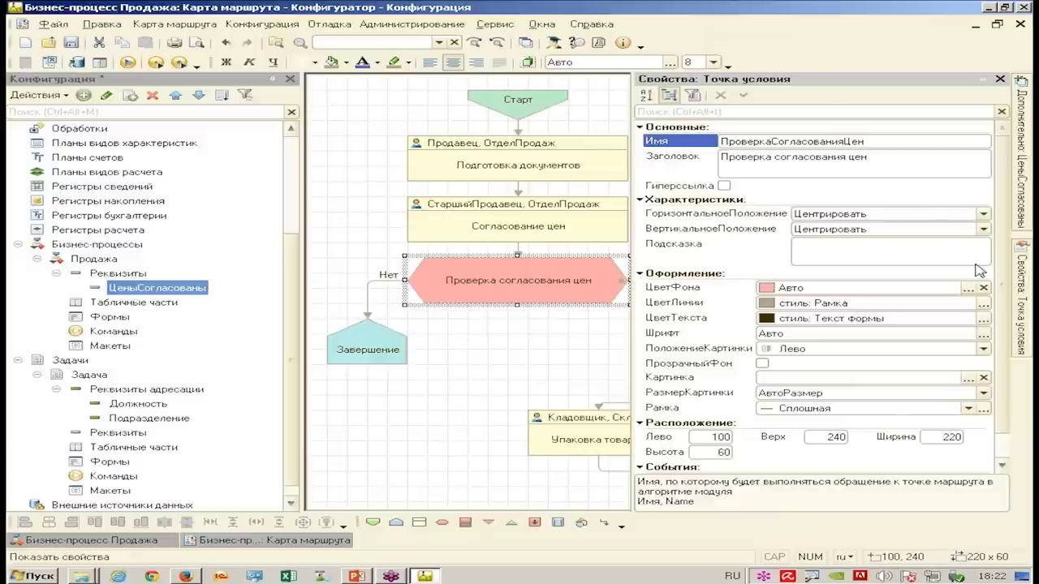
{"action": "scroll", "coordinate": [1004, 255], "scroll_direction": "down", "scroll_amount": 1}
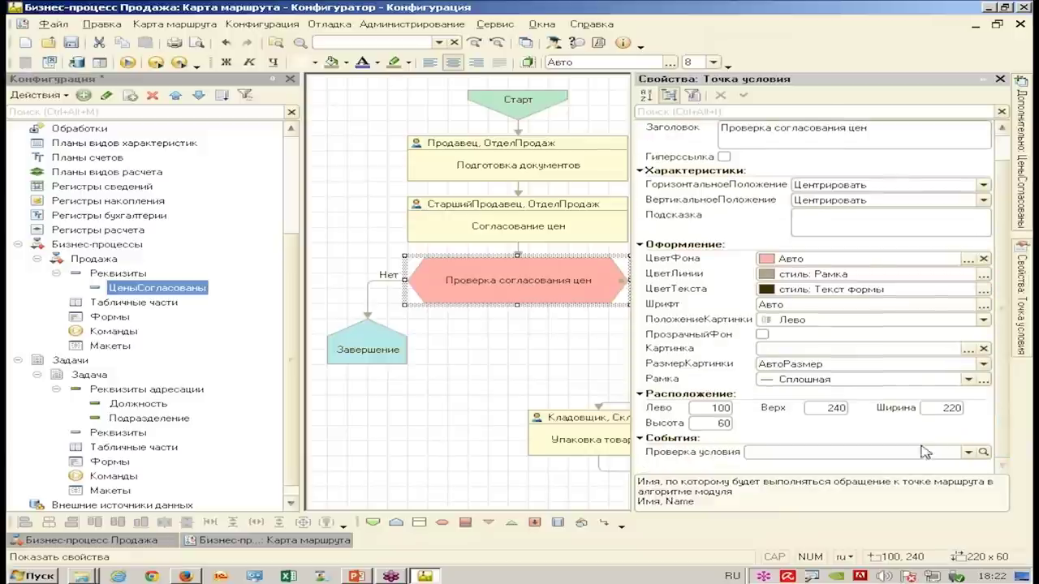
{"action": "left_click", "coordinate": [897, 452]}
{"action": "left_click", "coordinate": [983, 452]}
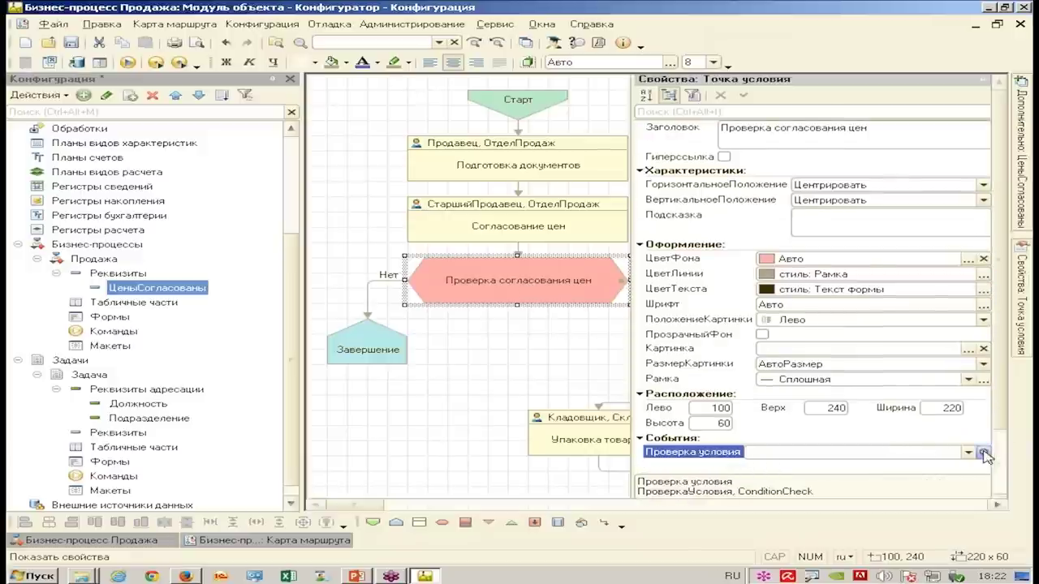
- Clear the placeholder from the condition handler's body, leave blank lines for code and collapse the configuration tree
{"action": "key", "text": "Delete"}
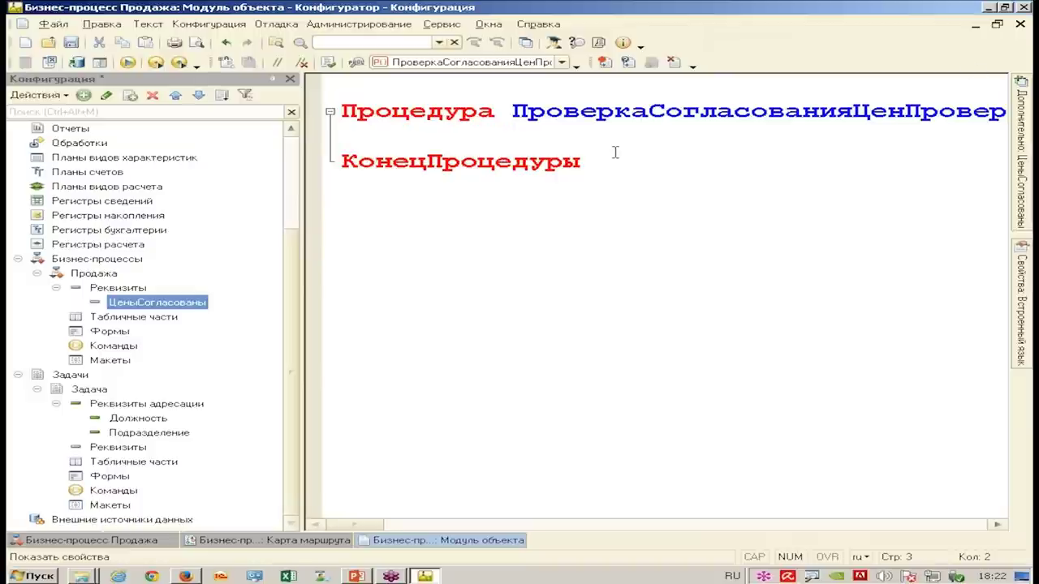
{"action": "key", "text": "Return"}
{"action": "key", "text": "Return"}
{"action": "left_click", "coordinate": [290, 78]}
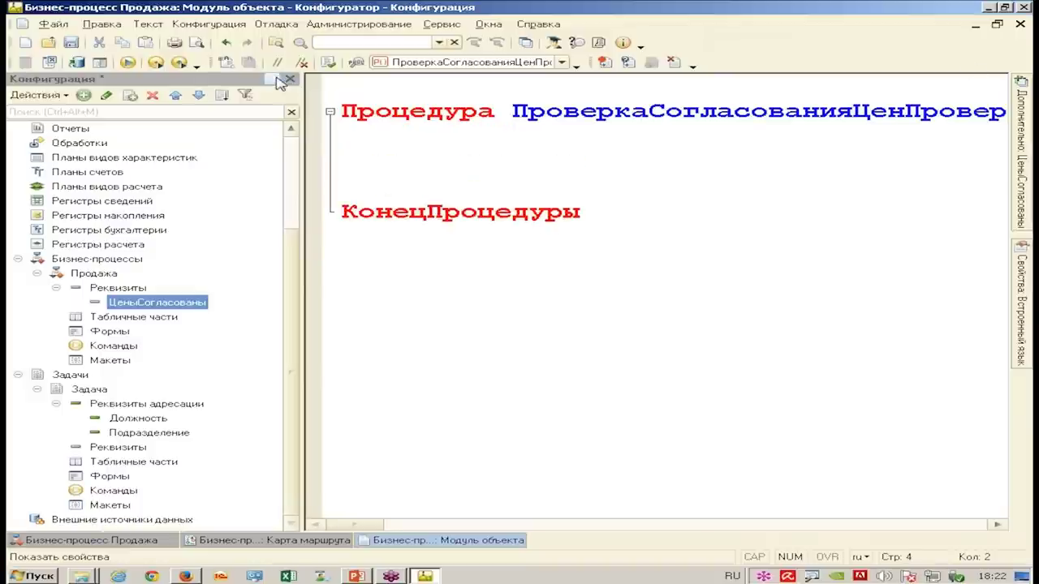
- Write the line Результат = ЦеныСогласованы; in the condition handler, reusing the parameter name from the procedure header
{"action": "left_click", "coordinate": [426, 161]}
{"action": "key", "text": "Up"}
{"action": "key", "text": "Up"}
{"action": "key", "text": "End"}
{"action": "key", "text": "Left"}
{"action": "key", "text": "ctrl+shift+Left"}
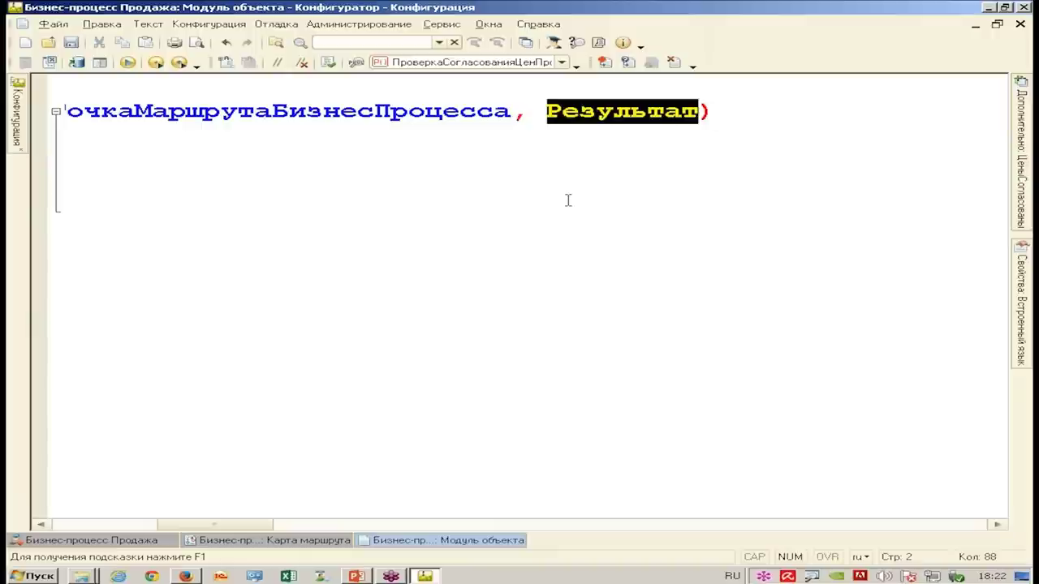
{"action": "key", "text": "ctrl+c"}
{"action": "key", "text": "End"}
{"action": "key", "text": "Down"}
{"action": "key", "text": "Down"}
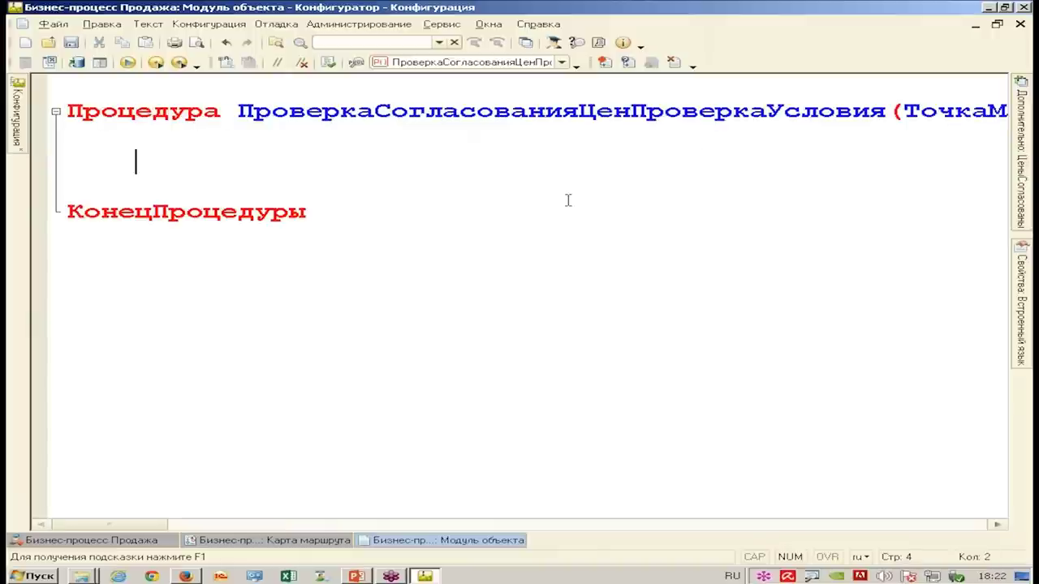
{"action": "key", "text": "ctrl+v"}
{"action": "type", "text": "="}
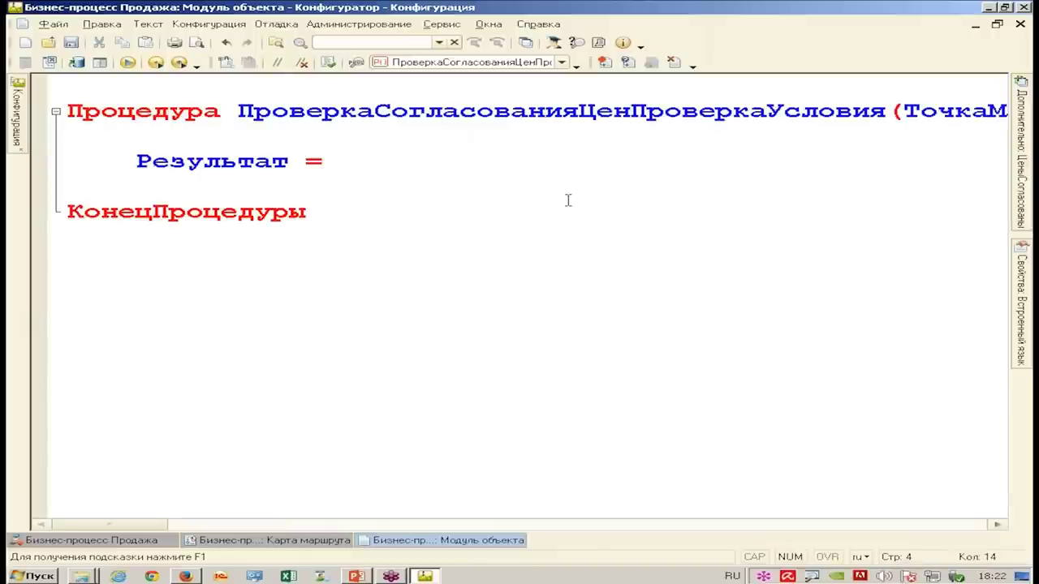
{"action": "type", "text": " ЦеныСогласованы;"}
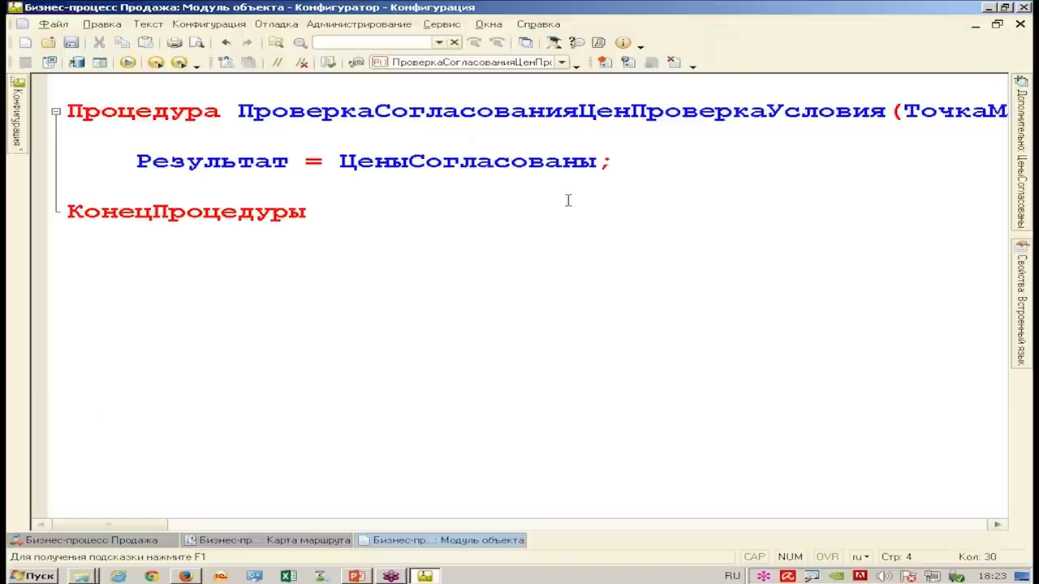
{"action": "left_click_drag", "start_coordinate": [288, 160], "coordinate": [137, 161]}
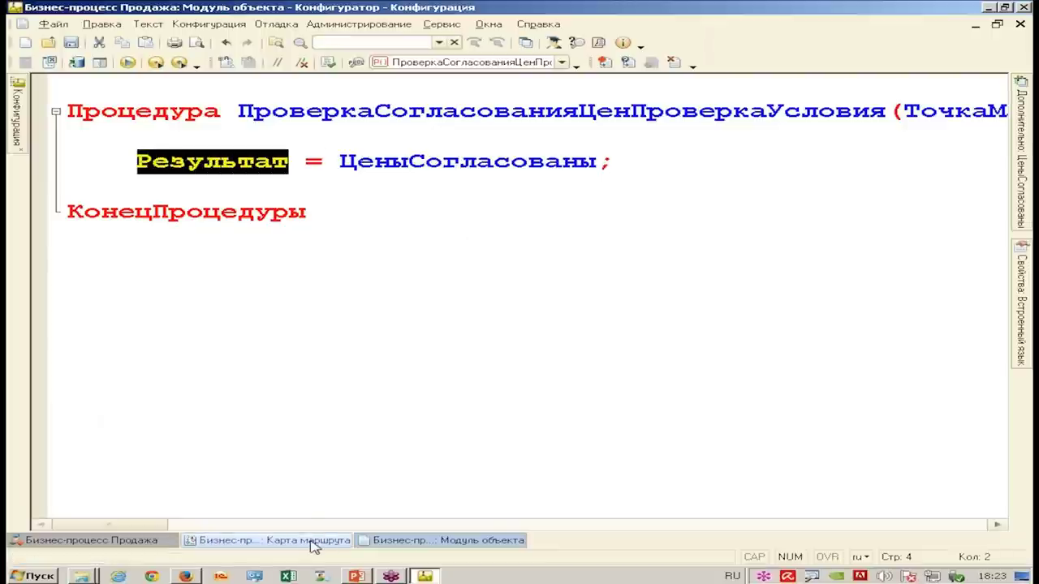
{"action": "left_click_drag", "start_coordinate": [595, 161], "coordinate": [339, 163]}
{"action": "left_click", "coordinate": [135, 161]}
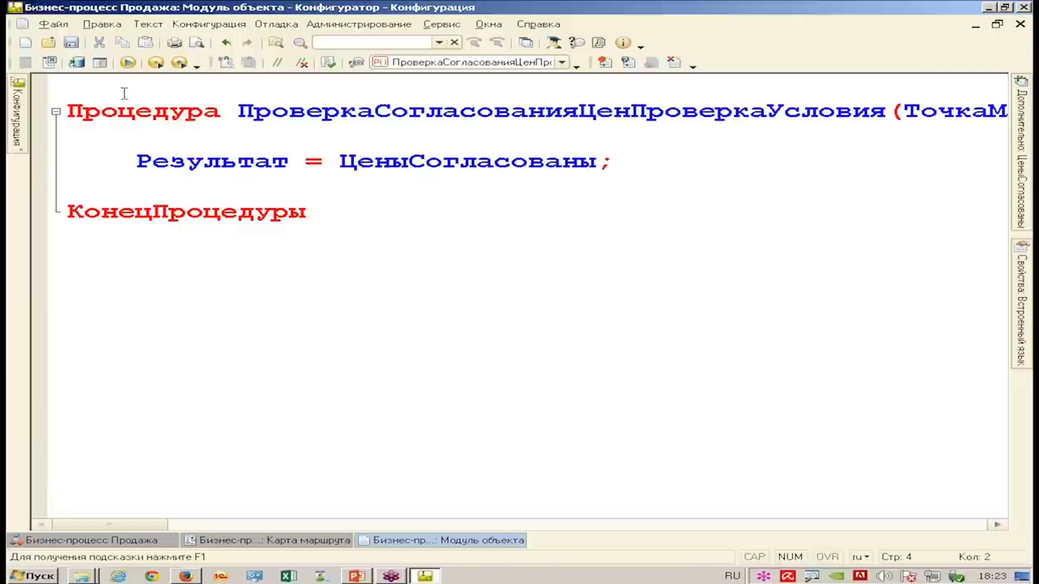
- Update the database configuration, accepting the structure changes, and close the object module and the route map
{"action": "left_click", "coordinate": [77, 62]}
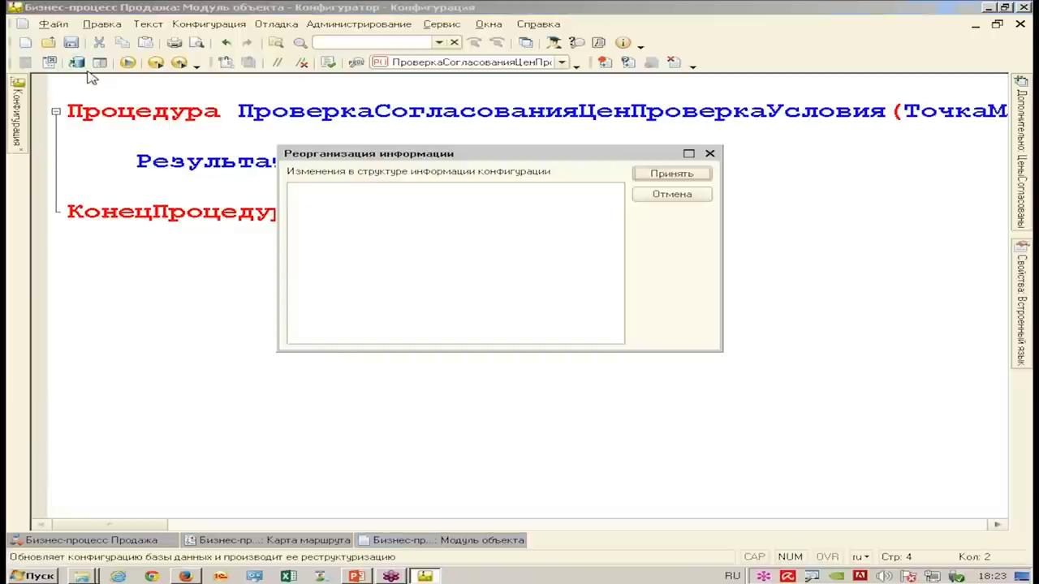
{"action": "left_click", "coordinate": [656, 175]}
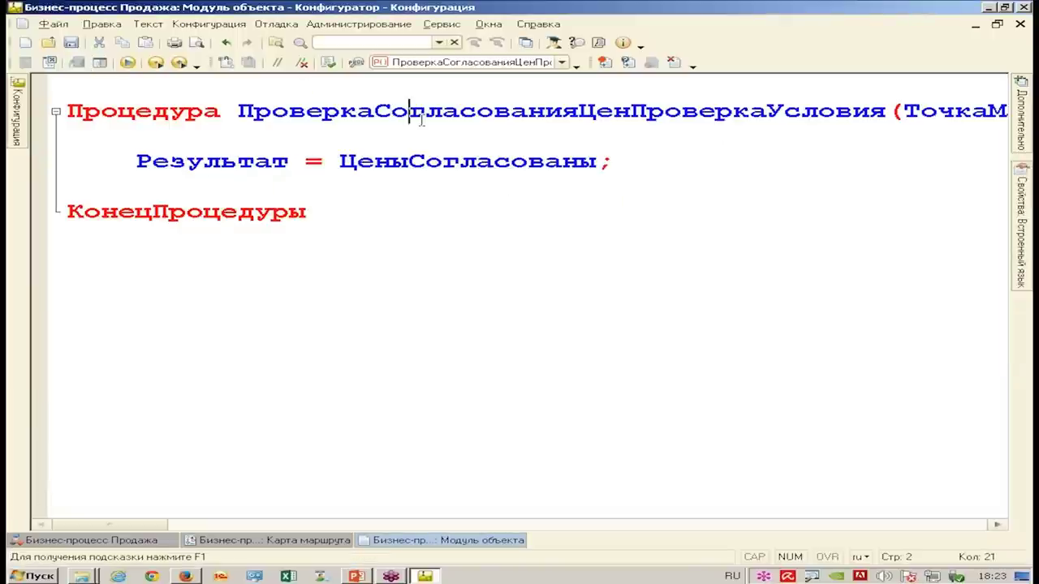
{"action": "key", "text": "ctrl+F4"}
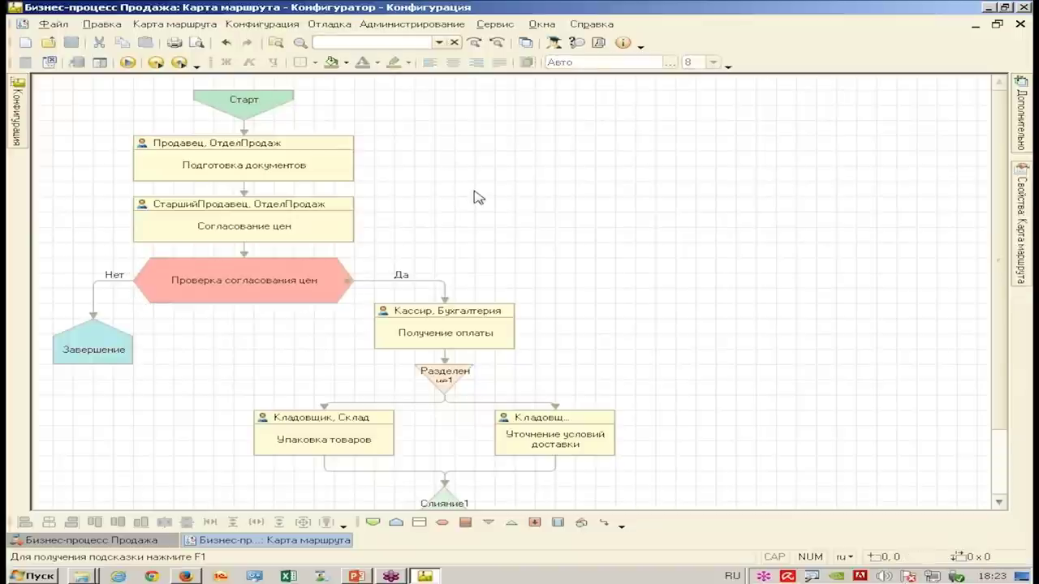
{"action": "scroll", "coordinate": [617, 227], "scroll_direction": "down", "scroll_amount": 3}
{"action": "scroll", "coordinate": [631, 243], "scroll_direction": "up", "scroll_amount": 3}
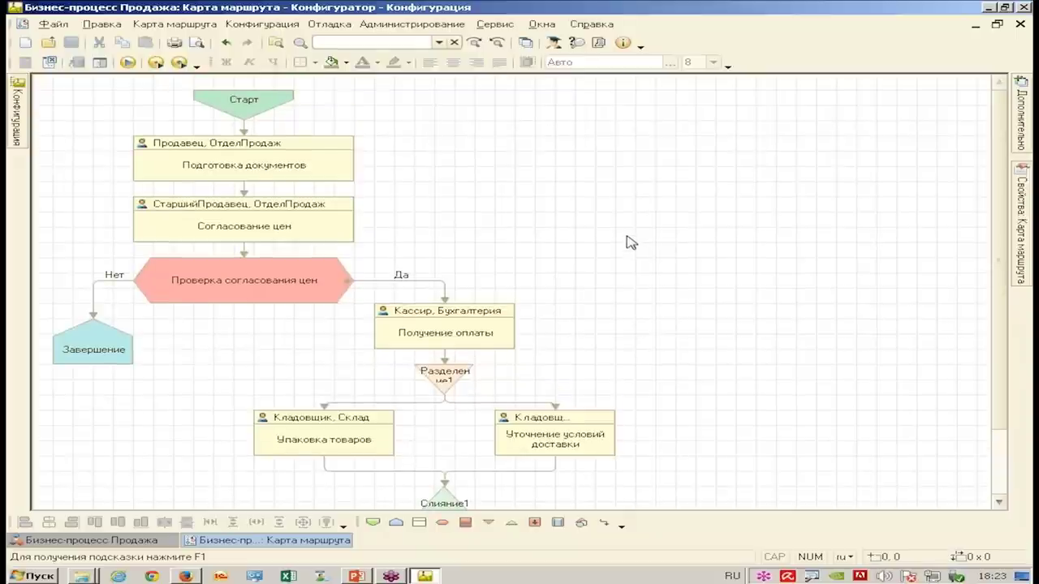
{"action": "key", "text": "ctrl+F4"}
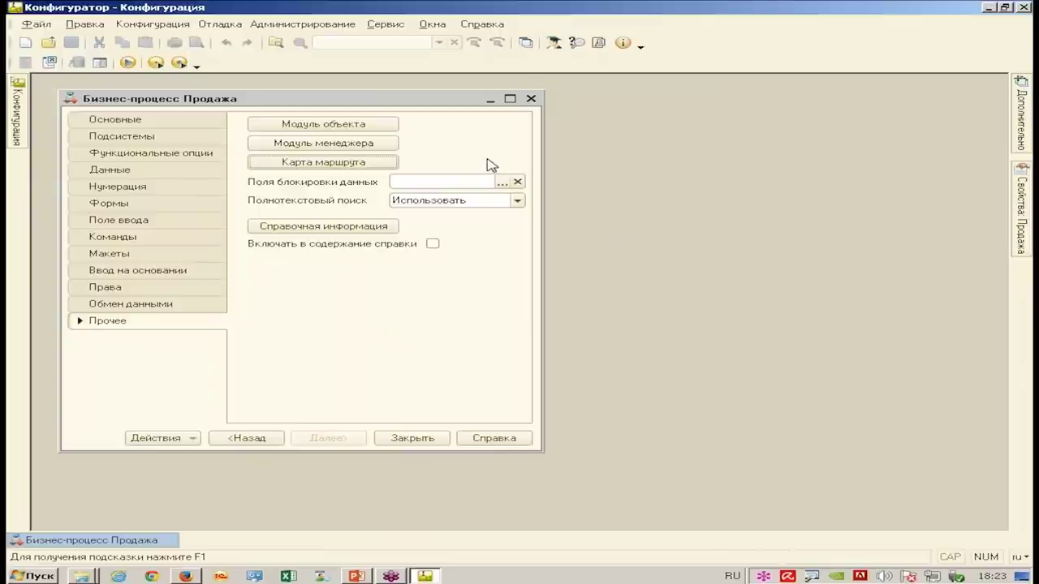
- Reopen the route map of the Продажа business process, examine the whole route from Старт to Завершение2 and close it
{"action": "left_click", "coordinate": [144, 208]}
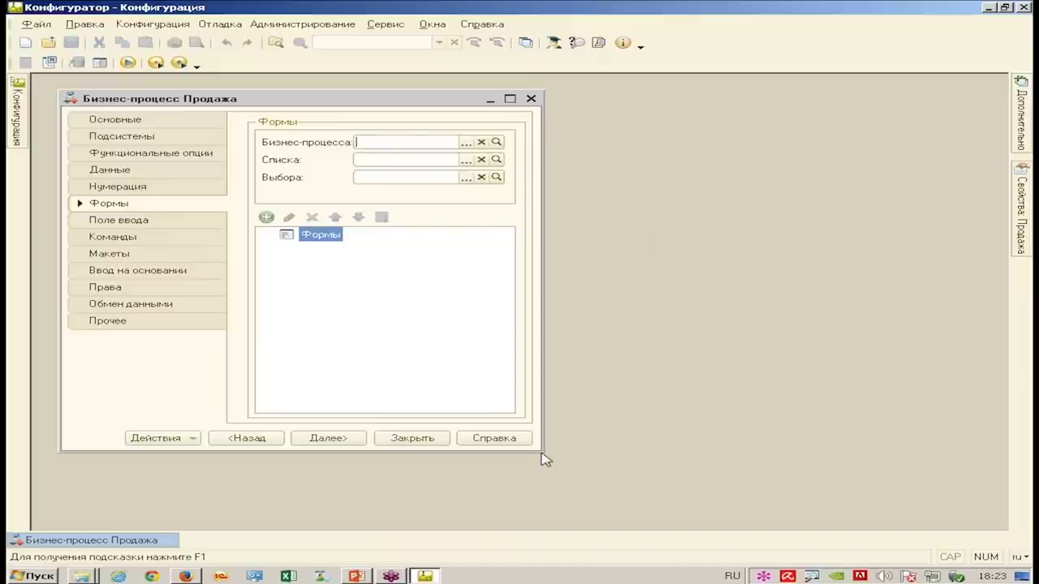
{"action": "left_click_drag", "start_coordinate": [540, 447], "coordinate": [638, 479]}
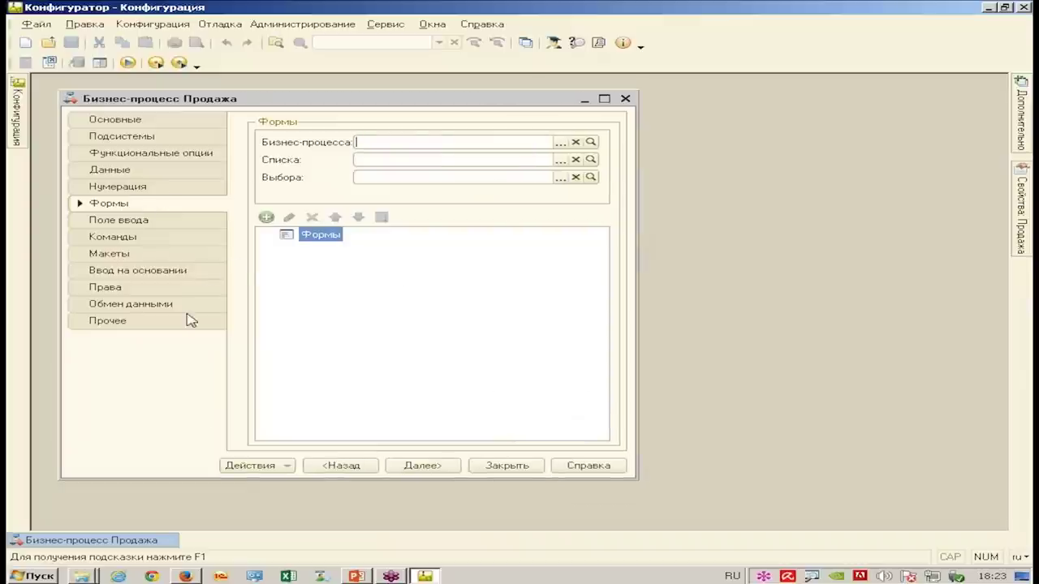
{"action": "left_click", "coordinate": [189, 320]}
{"action": "left_click", "coordinate": [347, 168]}
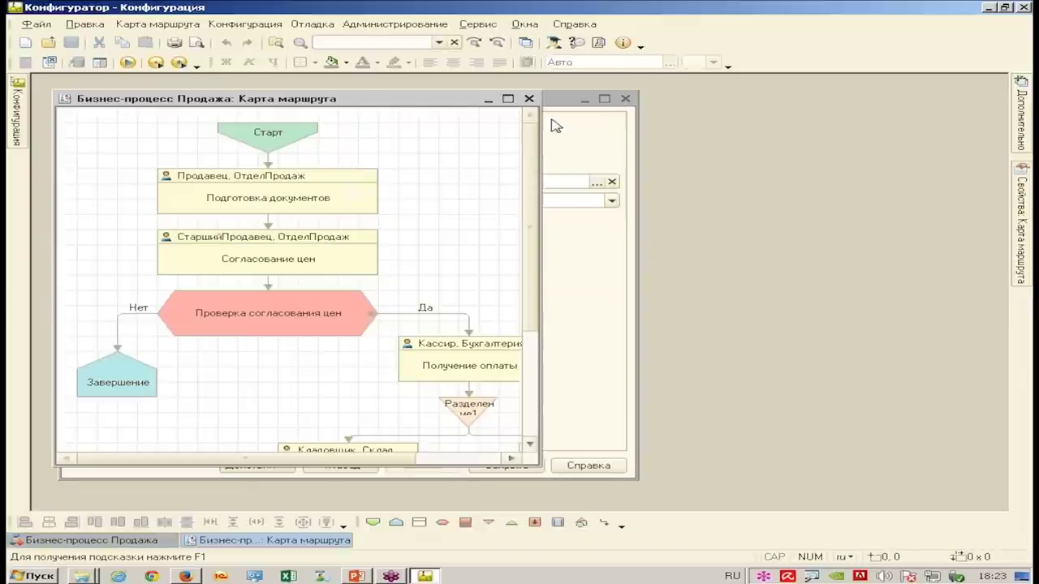
{"action": "left_click_drag", "start_coordinate": [394, 107], "coordinate": [387, 100]}
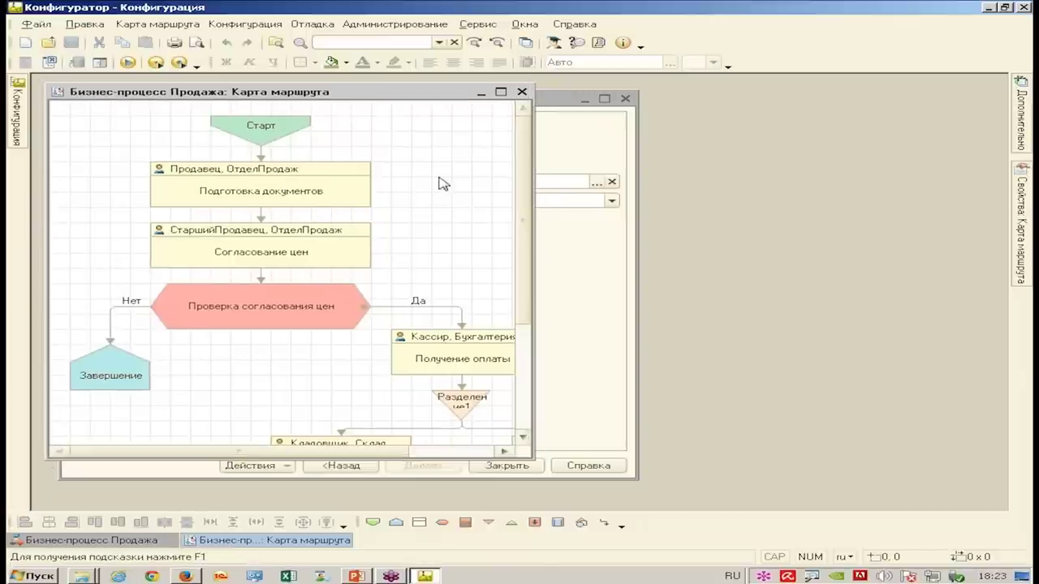
{"action": "left_click_drag", "start_coordinate": [532, 163], "coordinate": [640, 357]}
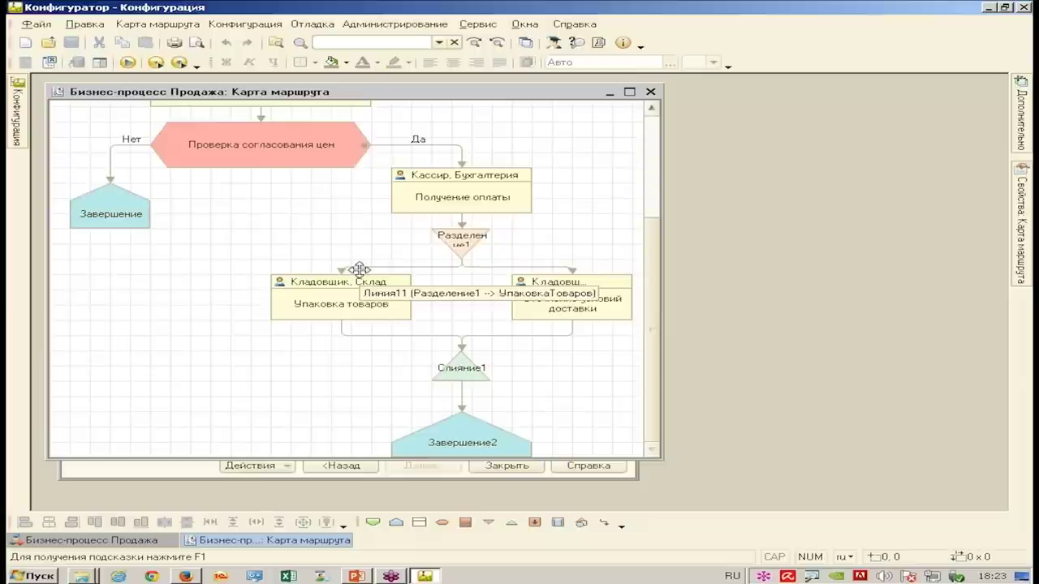
{"action": "scroll", "coordinate": [582, 200], "scroll_direction": "down", "scroll_amount": 3}
{"action": "scroll", "coordinate": [585, 201], "scroll_direction": "up", "scroll_amount": 2}
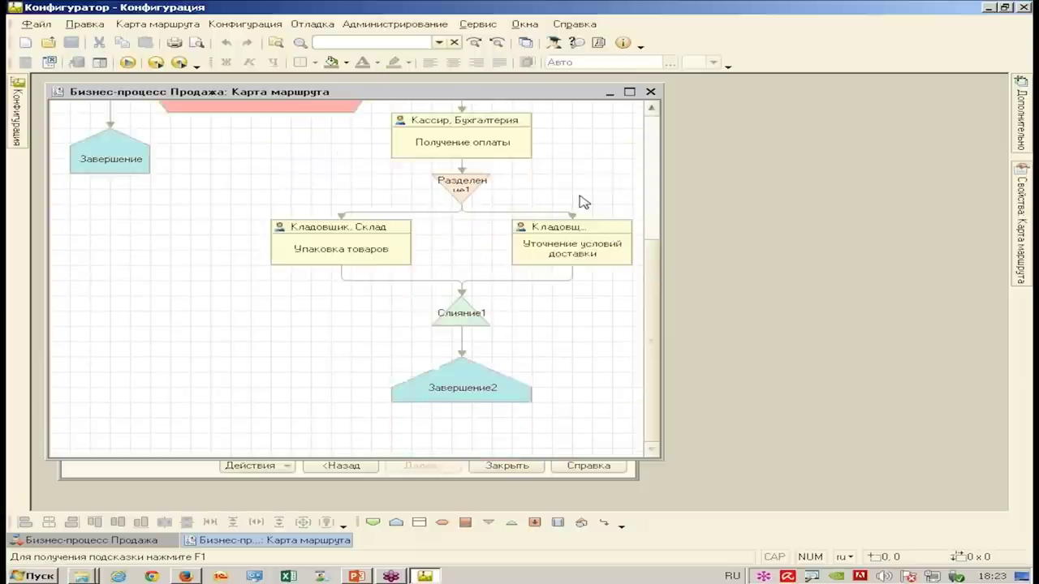
{"action": "scroll", "coordinate": [582, 202], "scroll_direction": "up", "scroll_amount": 5}
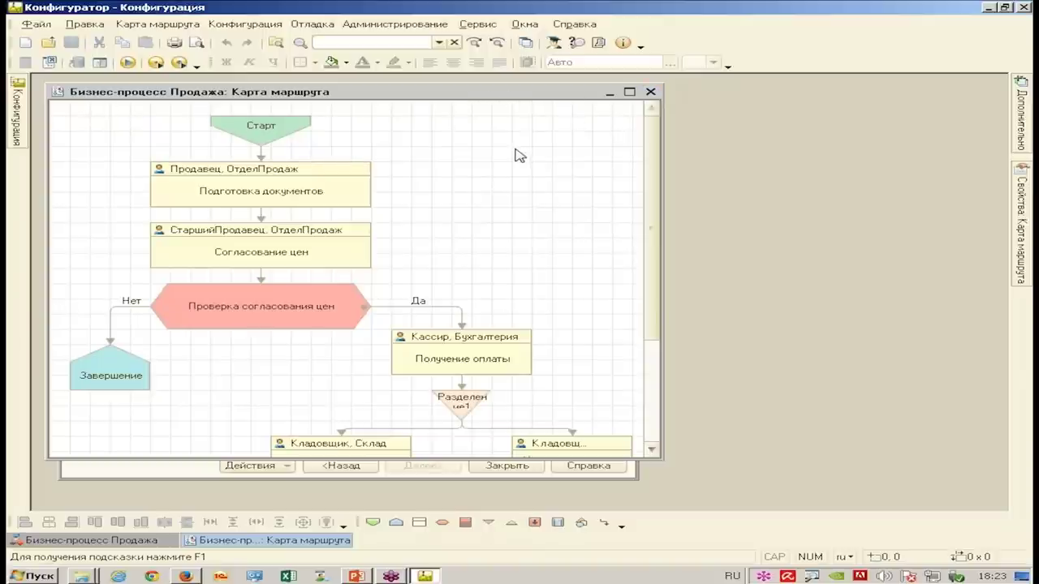
{"action": "left_click", "coordinate": [650, 92]}
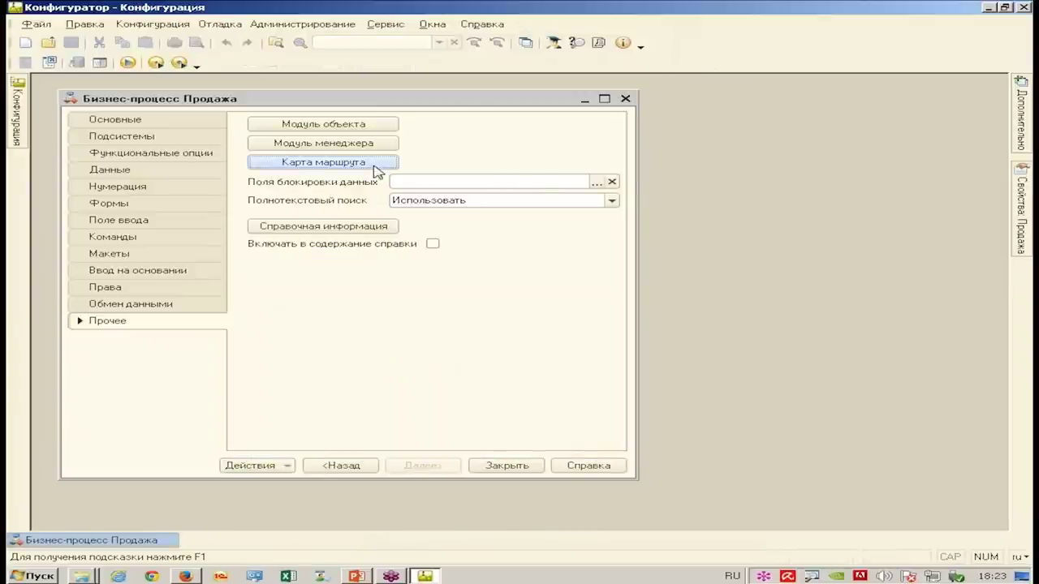
- Create the main business process form ФормаБизнесПроцесса for Продажа with the form constructor's default fields
{"action": "left_click", "coordinate": [168, 207]}
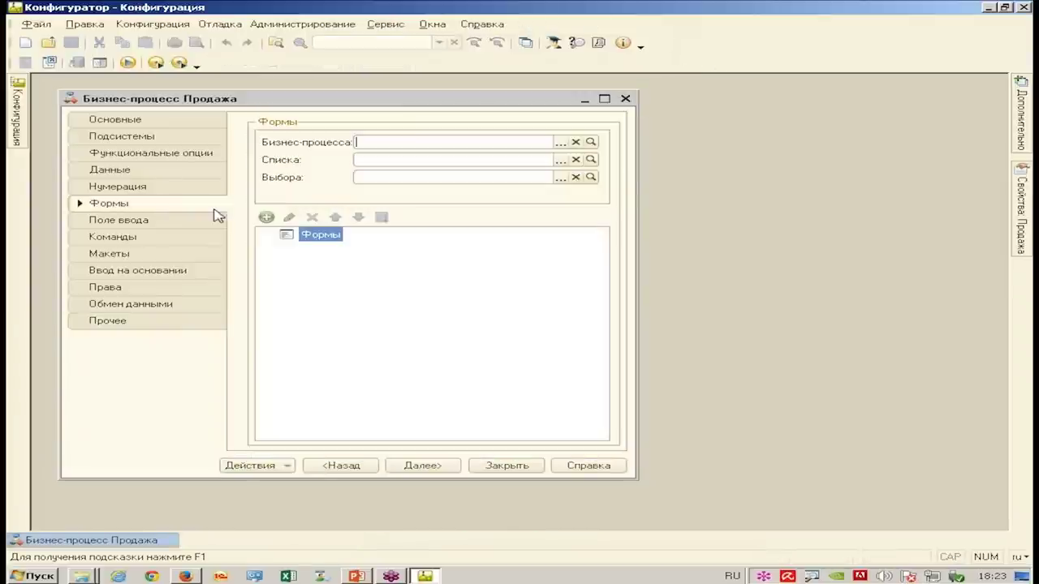
{"action": "left_click", "coordinate": [267, 219]}
{"action": "left_click", "coordinate": [471, 428]}
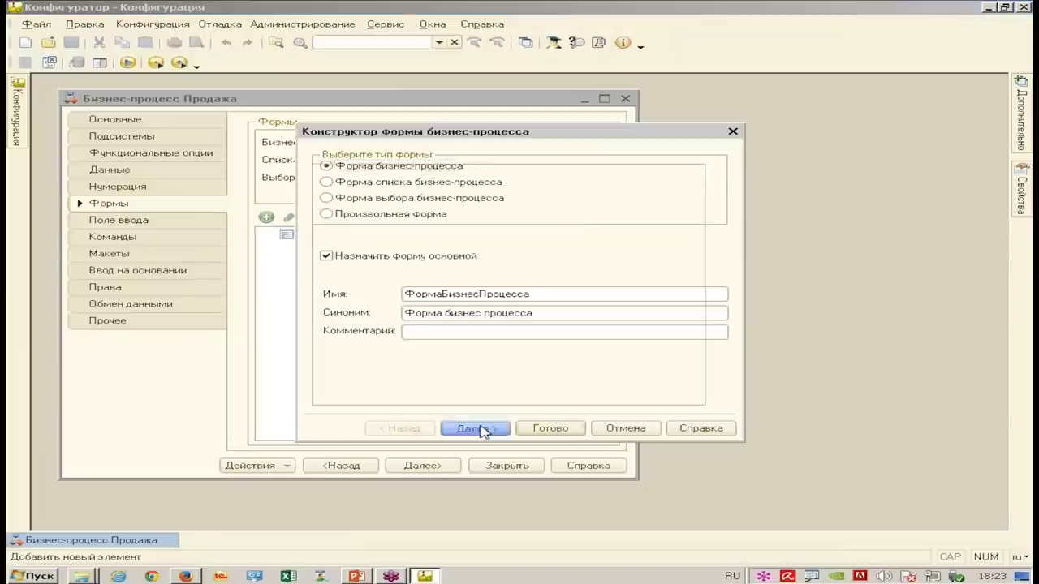
{"action": "left_click", "coordinate": [552, 428]}
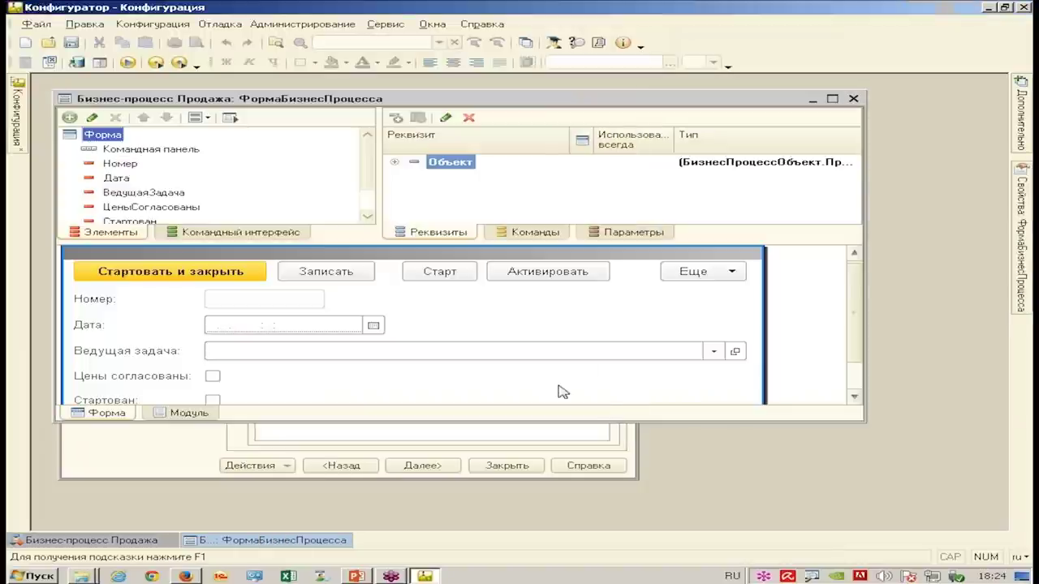
- Maximize the form editor and add a form attribute named Карта
{"action": "double_click", "coordinate": [504, 99]}
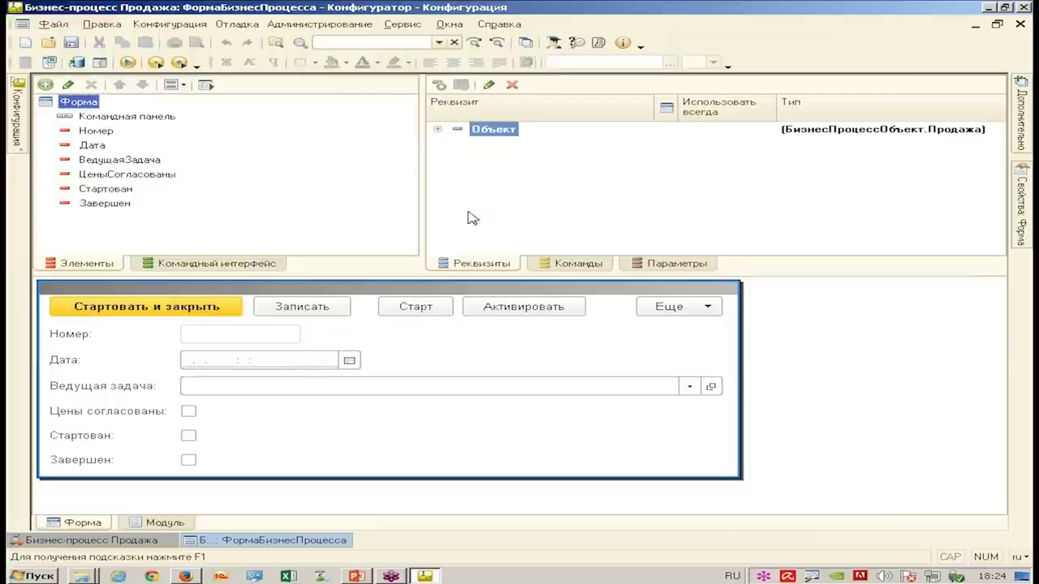
{"action": "left_click", "coordinate": [438, 86]}
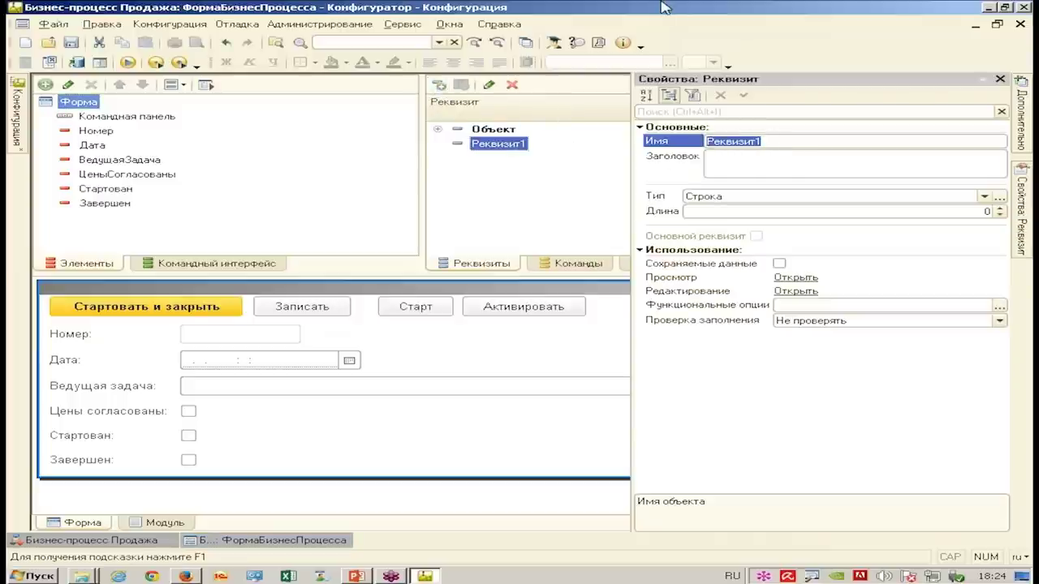
{"action": "type", "text": "Ка"}
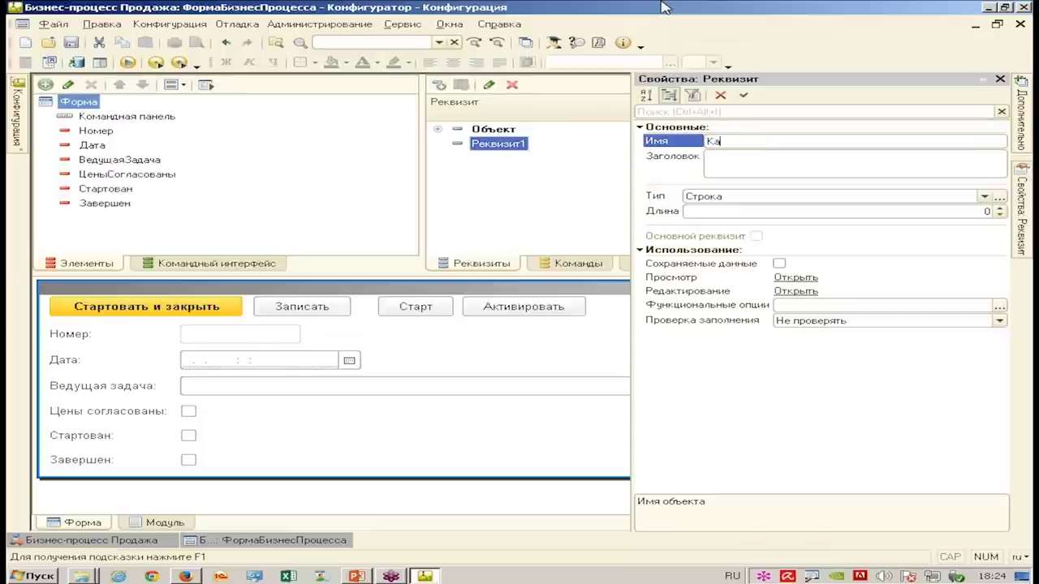
{"action": "type", "text": "рта"}
{"action": "key", "text": "Return"}
{"action": "key", "text": "Tab"}
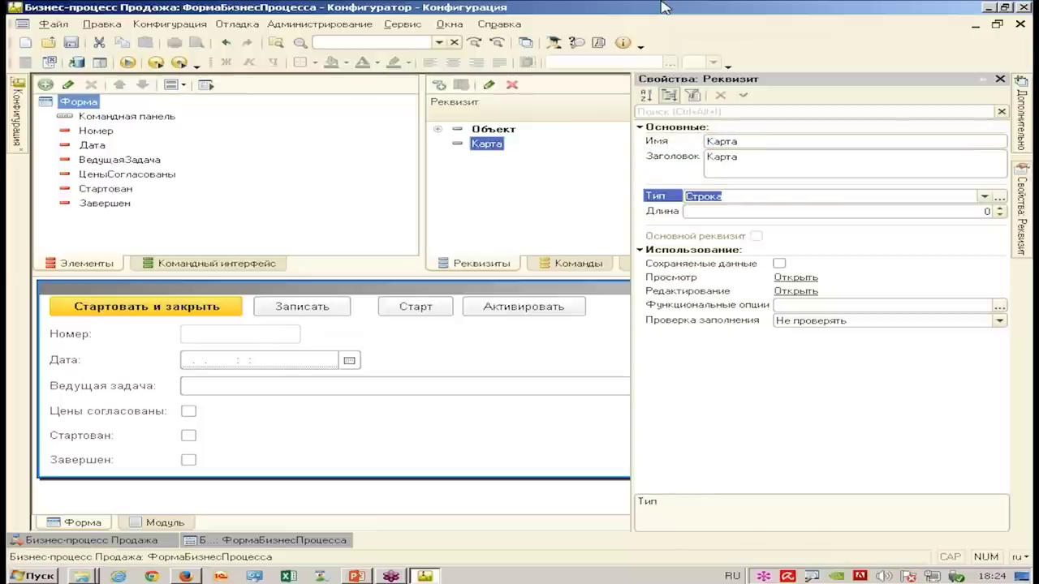
- Set the type of the Карта attribute to ГрафическаяСхема and add it to the form's elements as a field after Завершен
{"action": "key", "text": "F4"}
{"action": "left_click_drag", "start_coordinate": [933, 165], "coordinate": [913, 371]}
{"action": "left_click", "coordinate": [775, 253]}
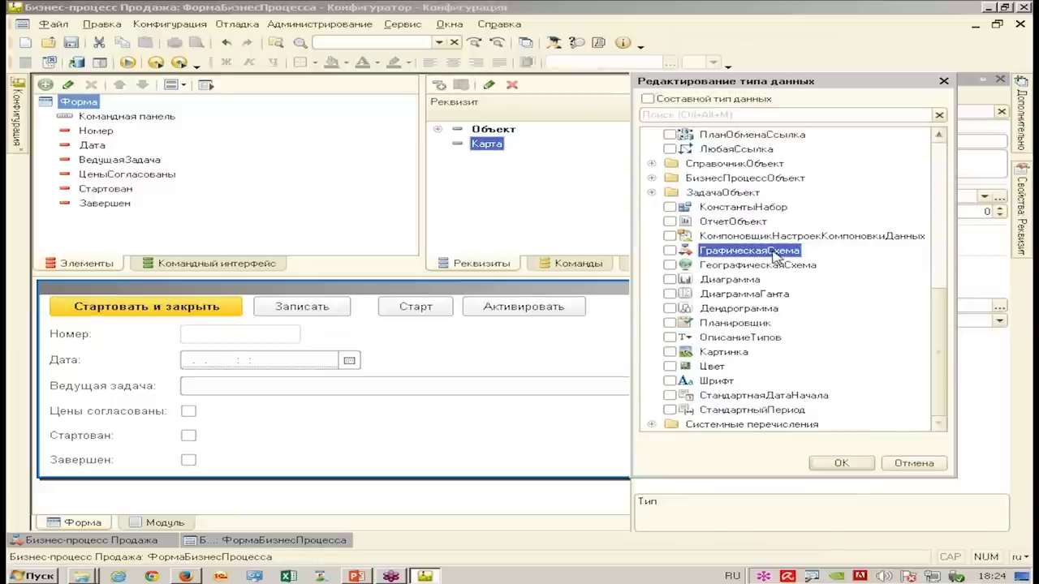
{"action": "left_click", "coordinate": [844, 463]}
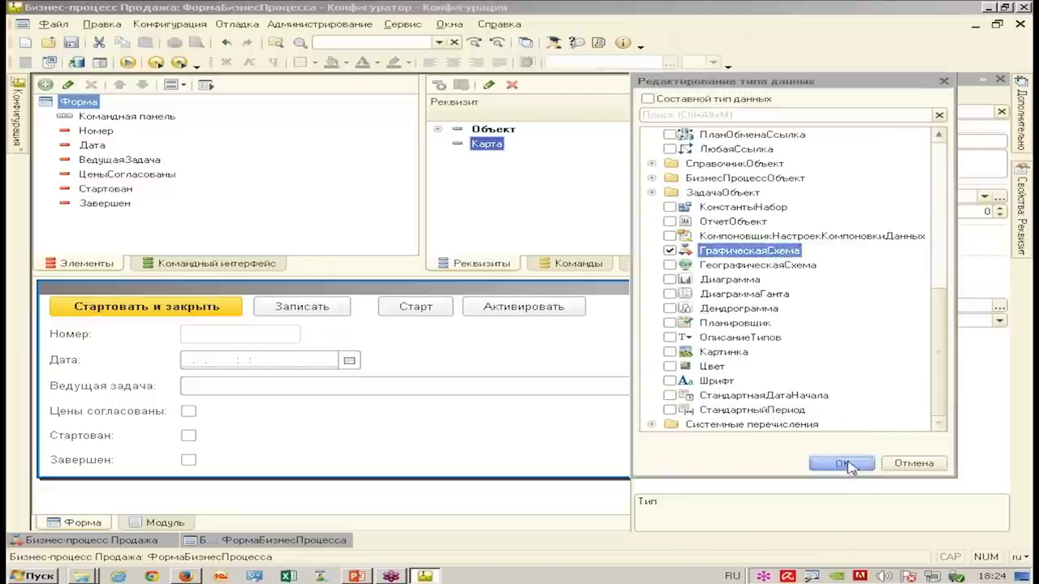
{"action": "left_click", "coordinate": [251, 103]}
{"action": "left_click_drag", "start_coordinate": [252, 116], "coordinate": [252, 116]}
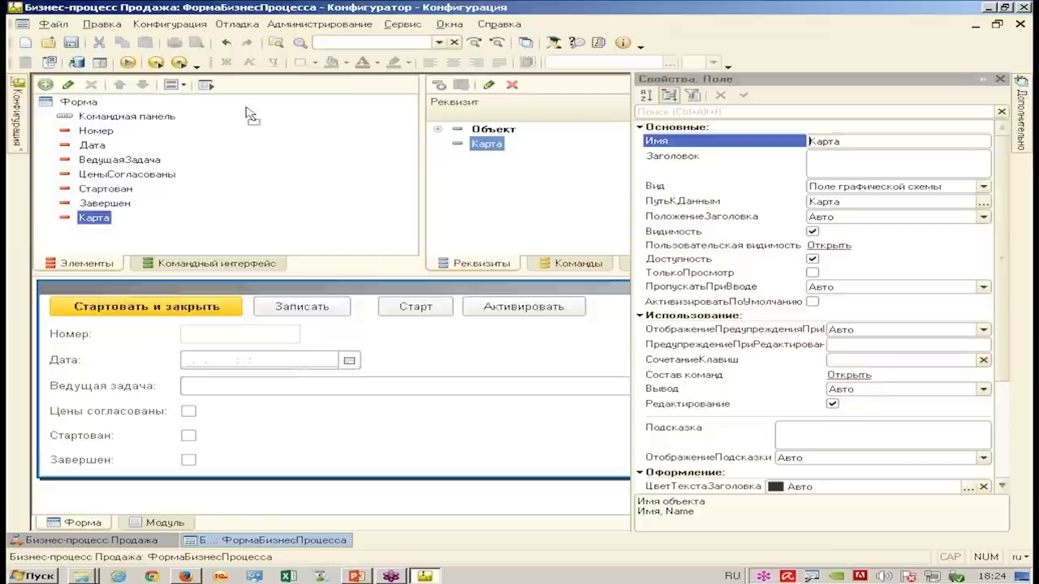
- Add a form command named ПоказатьКарту and place its button on the form below the Карта field
{"action": "left_click", "coordinate": [557, 268]}
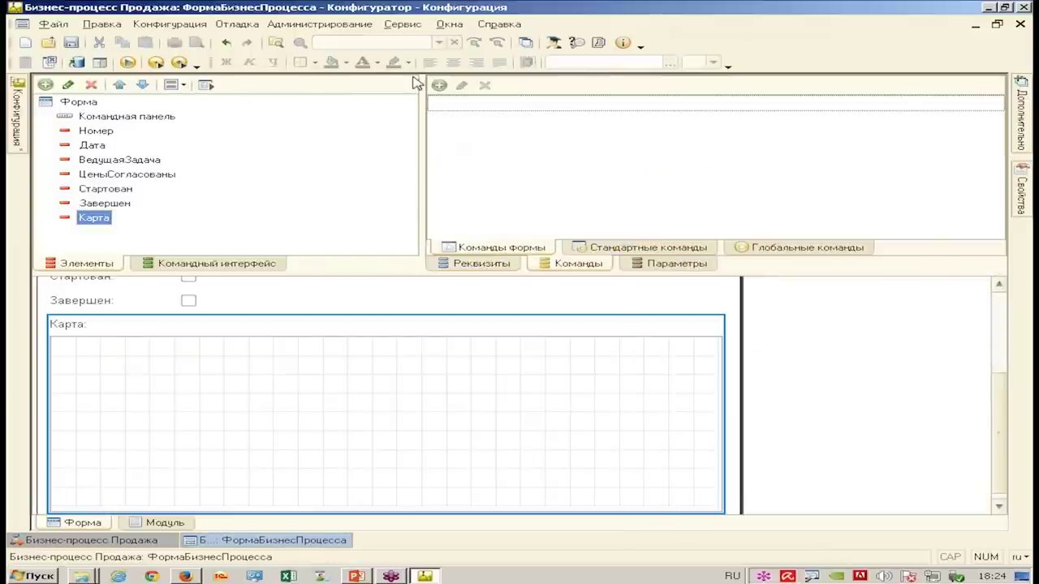
{"action": "left_click", "coordinate": [439, 85]}
{"action": "type", "text": "ПоказатьКа"}
{"action": "key", "text": "Return"}
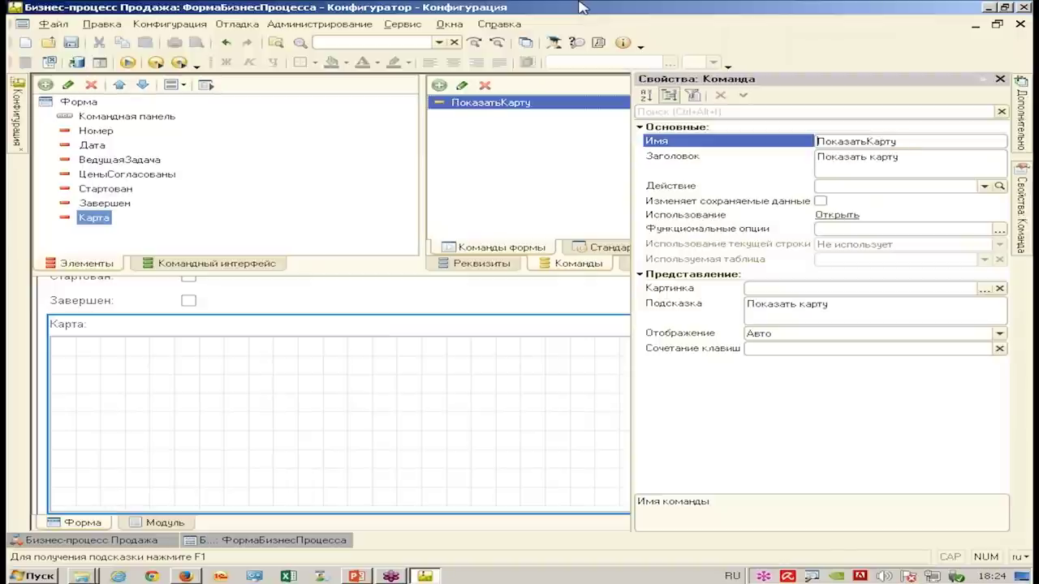
{"action": "left_click", "coordinate": [497, 113]}
{"action": "left_click_drag", "start_coordinate": [308, 114], "coordinate": [199, 232]}
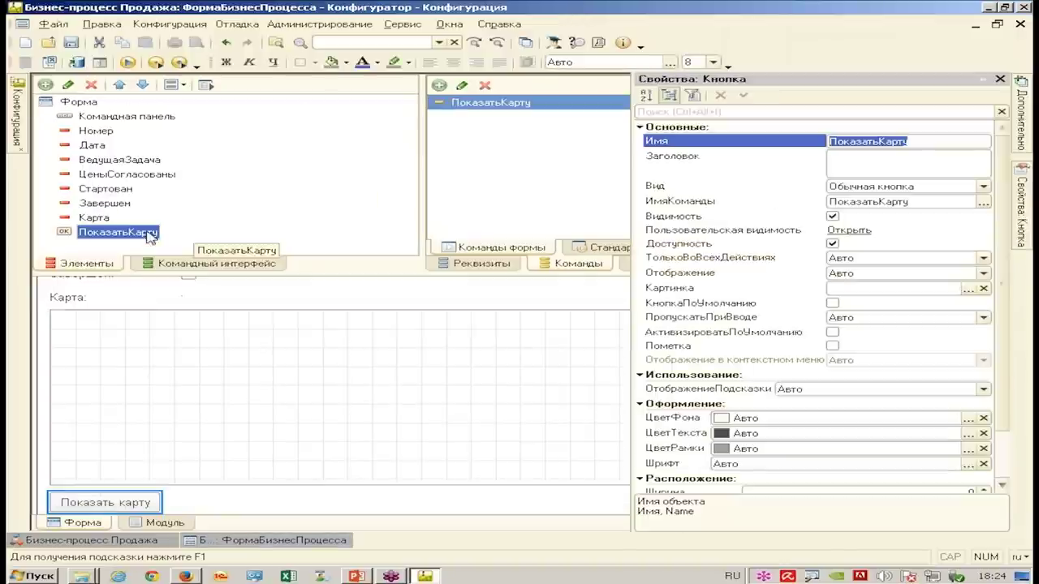
- Create the ПоказатьКарту action handler on the client with a server procedure, and clear the server procedure's body for new code
{"action": "right_click", "coordinate": [122, 232]}
{"action": "left_click", "coordinate": [232, 446]}
{"action": "left_click", "coordinate": [490, 300]}
{"action": "left_click", "coordinate": [492, 327]}
{"action": "key", "text": "Delete"}
{"action": "key", "text": "Return"}
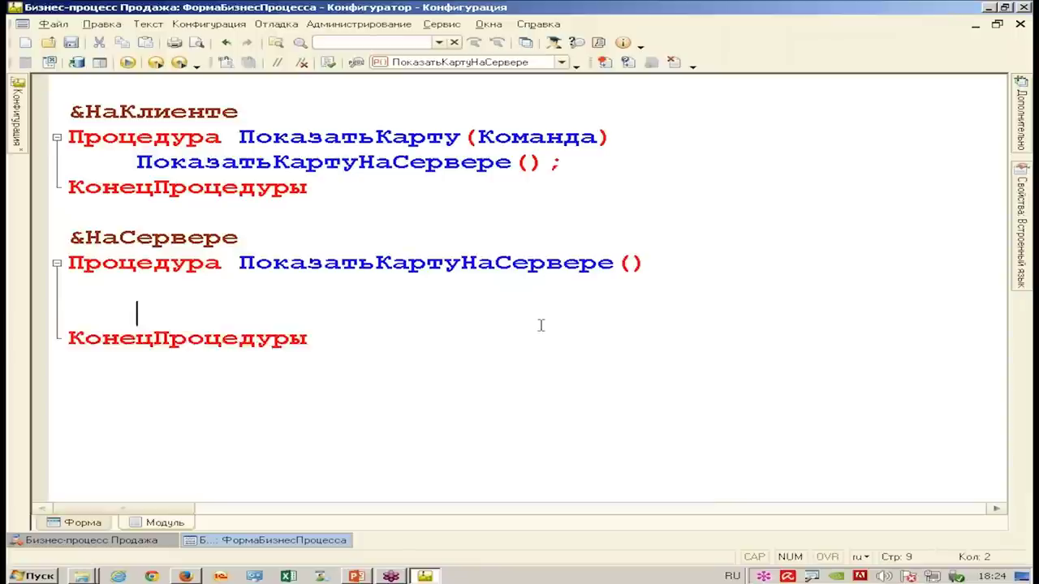
{"action": "key", "text": "Return"}
{"action": "key", "text": "Up"}
- Write the line Карта = Объект.Ссылка.ПолучитьОбъект().ПолучитьКартуМаршрута() in the ПоказатьКартуНаСервере procedure
{"action": "type", "text": "Карта = "}
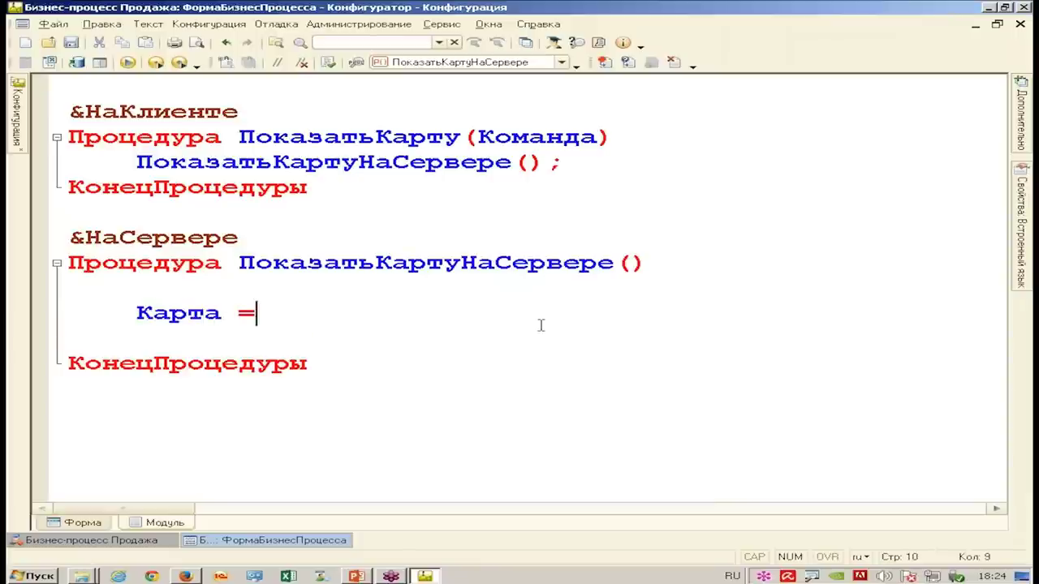
{"action": "type", "text": "Объект."}
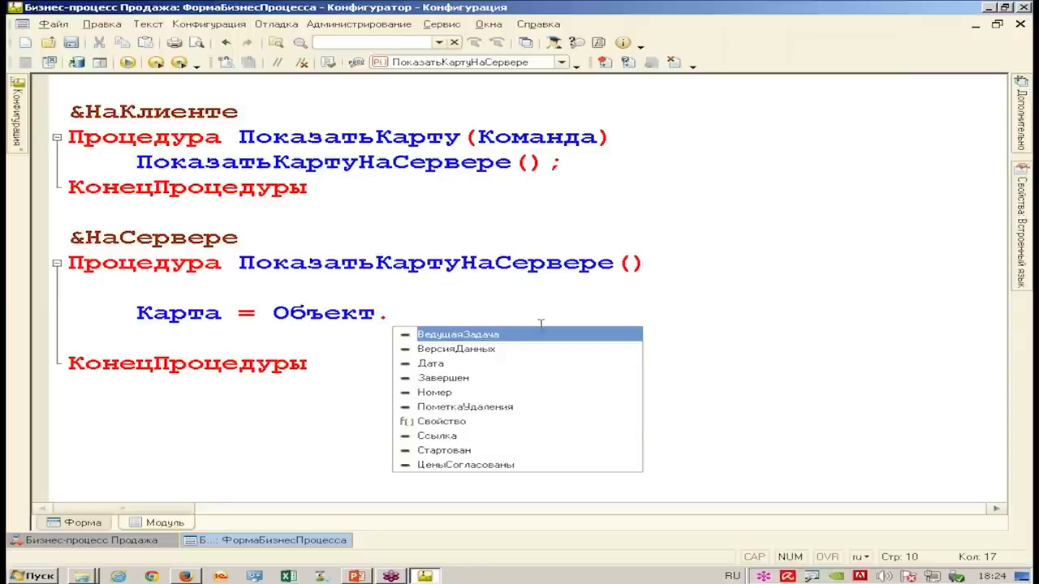
{"action": "type", "text": "Сс"}
{"action": "key", "text": "Return"}
{"action": "type", "text": ".пол"}
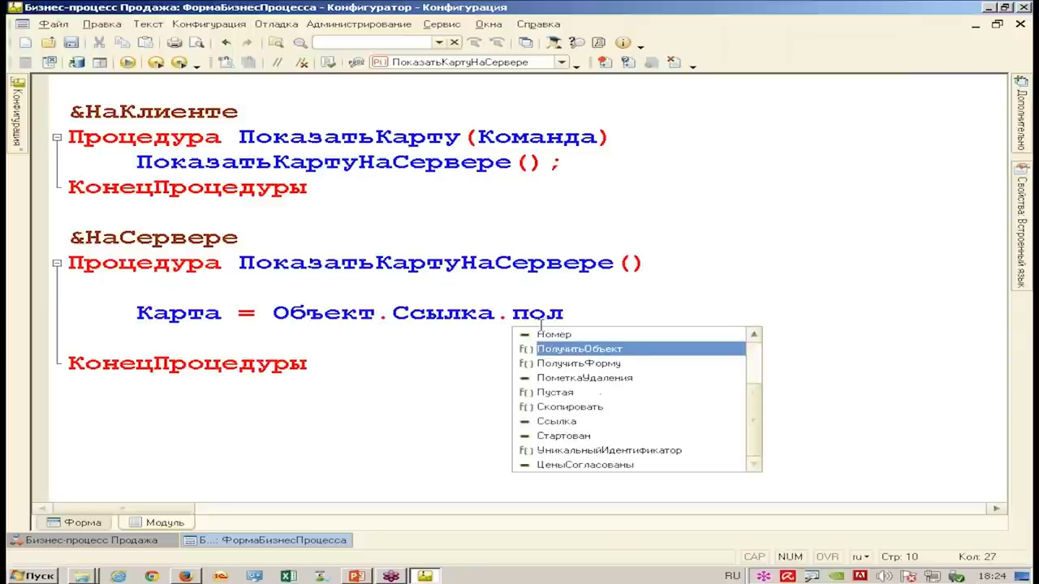
{"action": "key", "text": "Return"}
{"action": "type", "text": ".пол"}
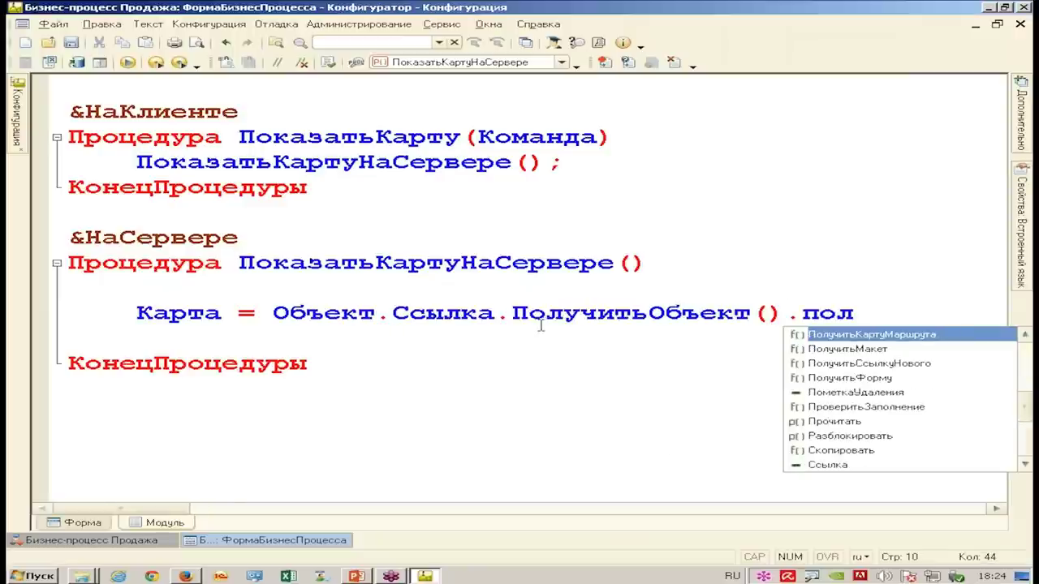
{"action": "key", "text": "Return"}
{"action": "key", "text": "Home"}
- Launch 1С:Предприятие in debug mode with the configuration updated, then create and start a new Продажа business process
{"action": "key", "text": "F5"}
{"action": "key", "text": "Return"}
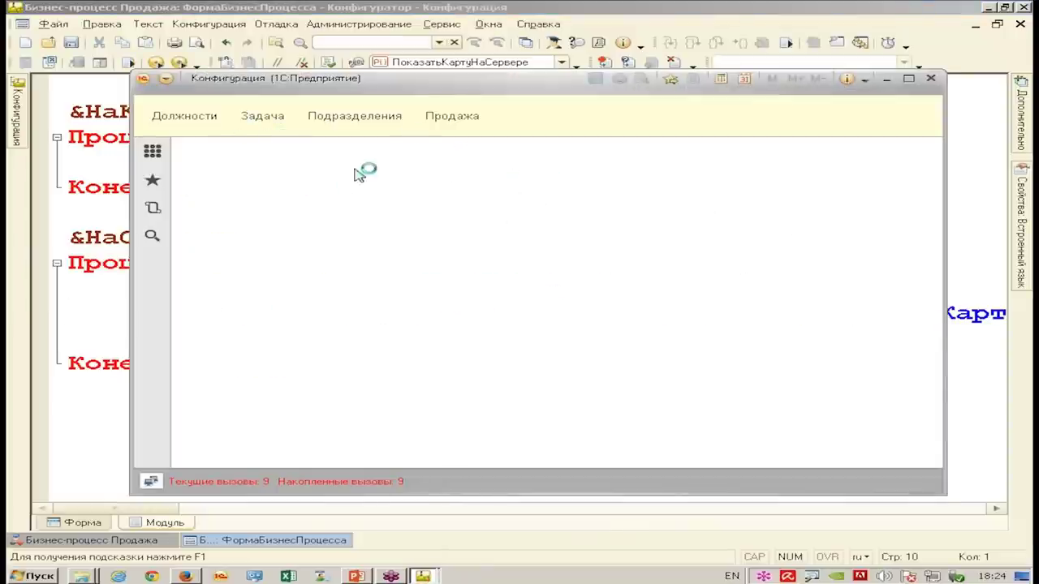
{"action": "left_click", "coordinate": [459, 118]}
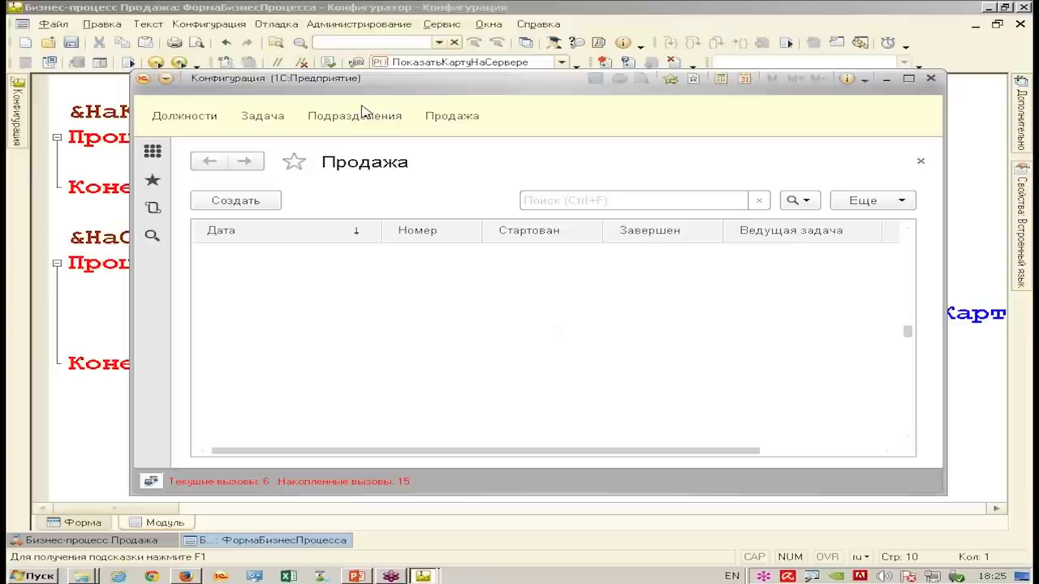
{"action": "left_click", "coordinate": [258, 205]}
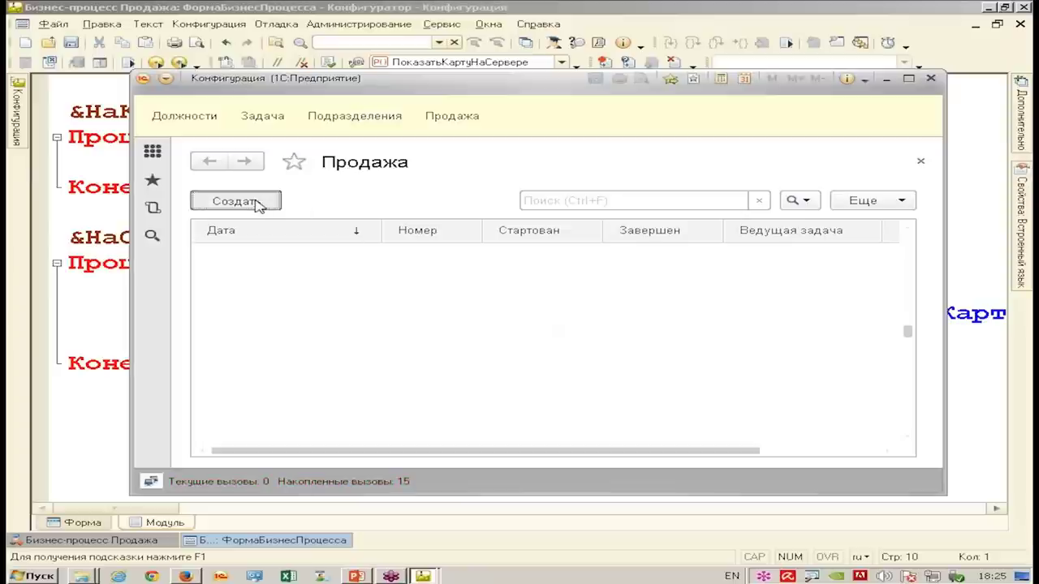
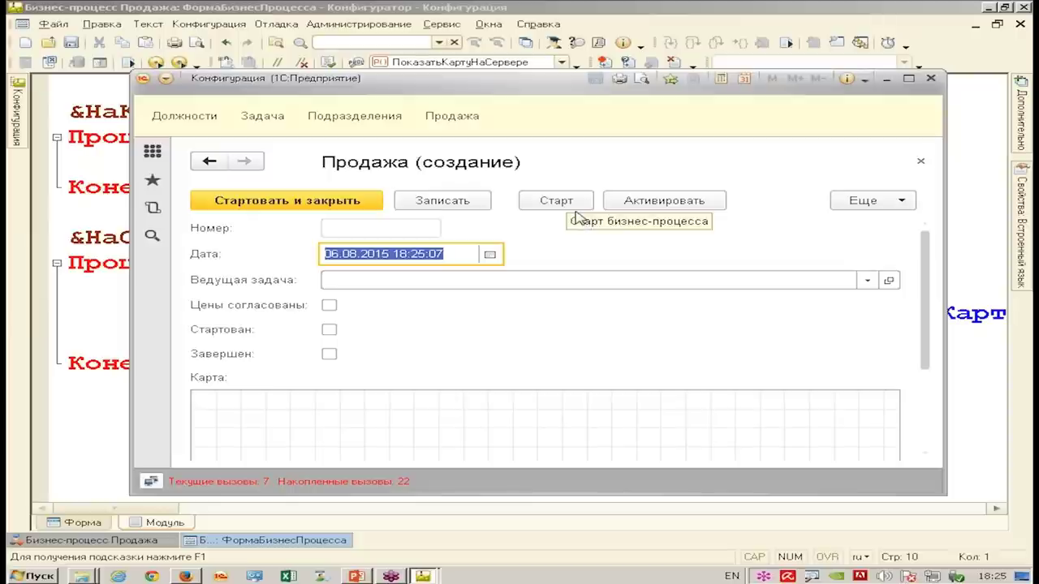
{"action": "left_click", "coordinate": [577, 202]}
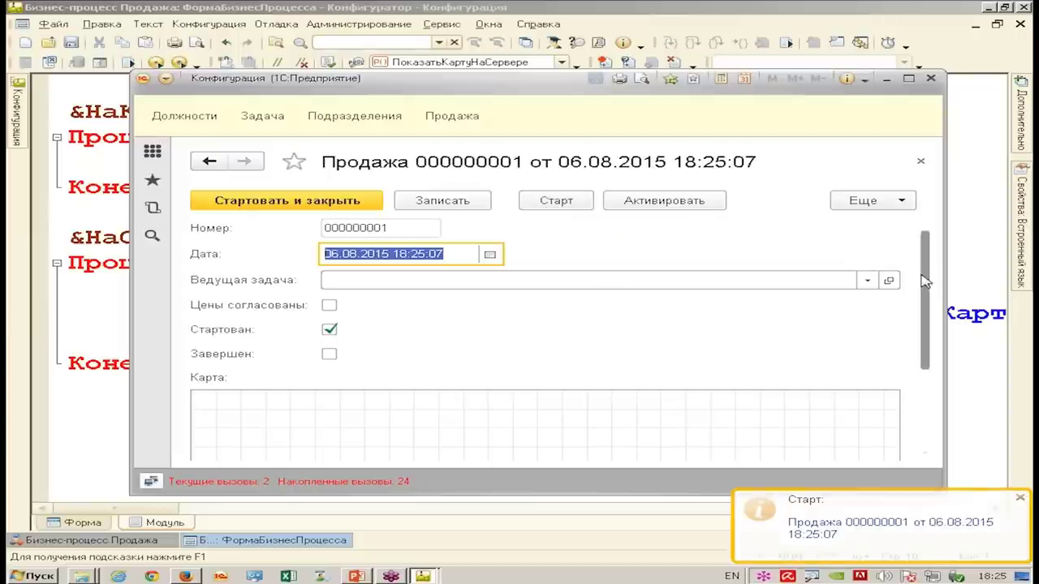
- Show the route map on the Продажа form and examine the highlighted point after Старт
{"action": "scroll", "coordinate": [934, 276], "scroll_direction": "down", "scroll_amount": 5}
{"action": "left_click", "coordinate": [241, 451]}
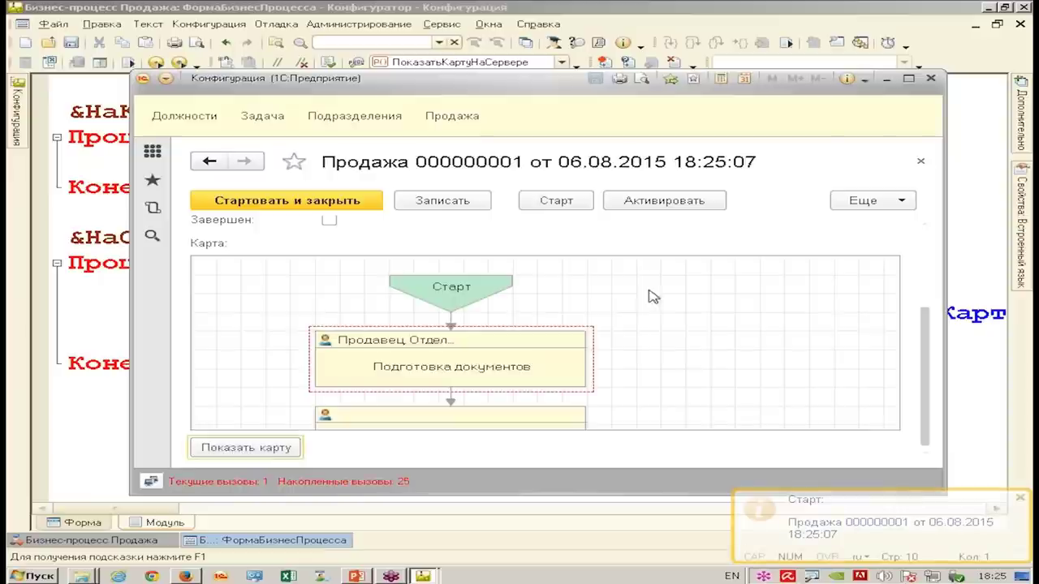
{"action": "scroll", "coordinate": [666, 300], "scroll_direction": "down", "scroll_amount": 1}
{"action": "scroll", "coordinate": [662, 303], "scroll_direction": "up", "scroll_amount": 1}
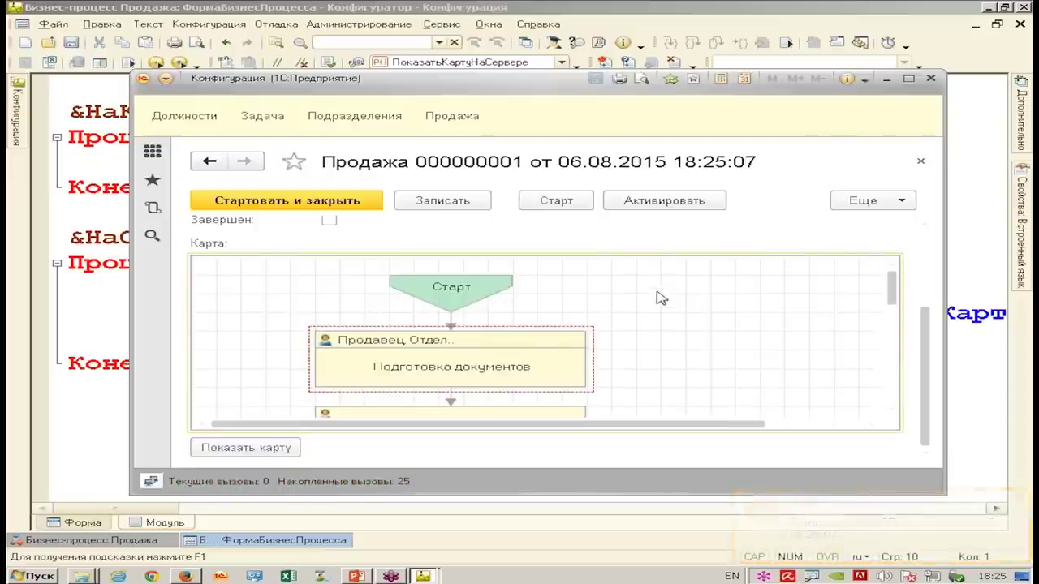
{"action": "scroll", "coordinate": [598, 308], "scroll_direction": "down", "scroll_amount": 1}
{"action": "left_click", "coordinate": [549, 319]}
{"action": "left_click", "coordinate": [607, 323]}
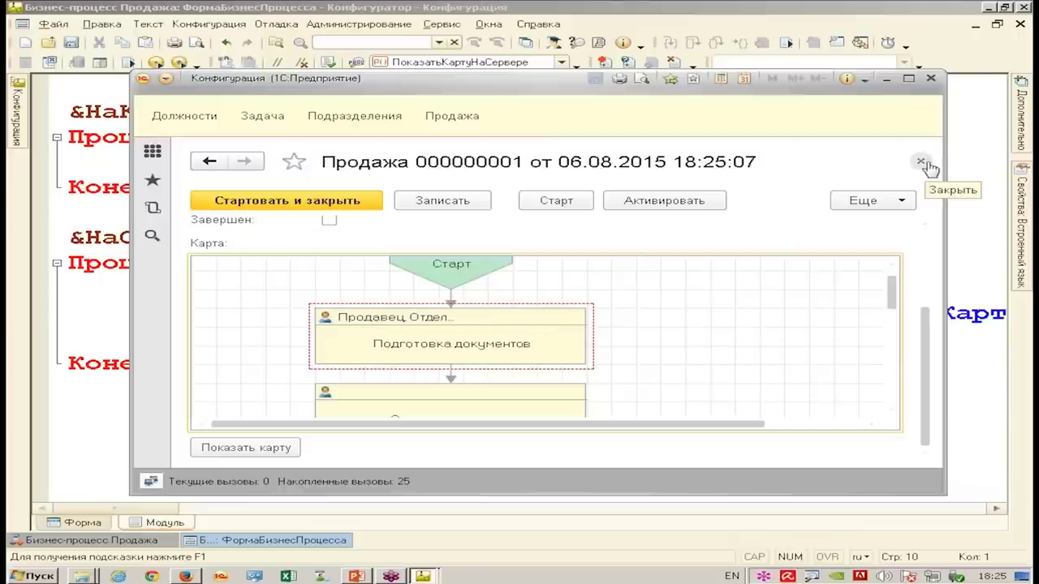
- Open the Подготовка документов task from the Задача list and mark it completed, closing its form
{"action": "left_click", "coordinate": [208, 161]}
{"action": "left_click", "coordinate": [263, 116]}
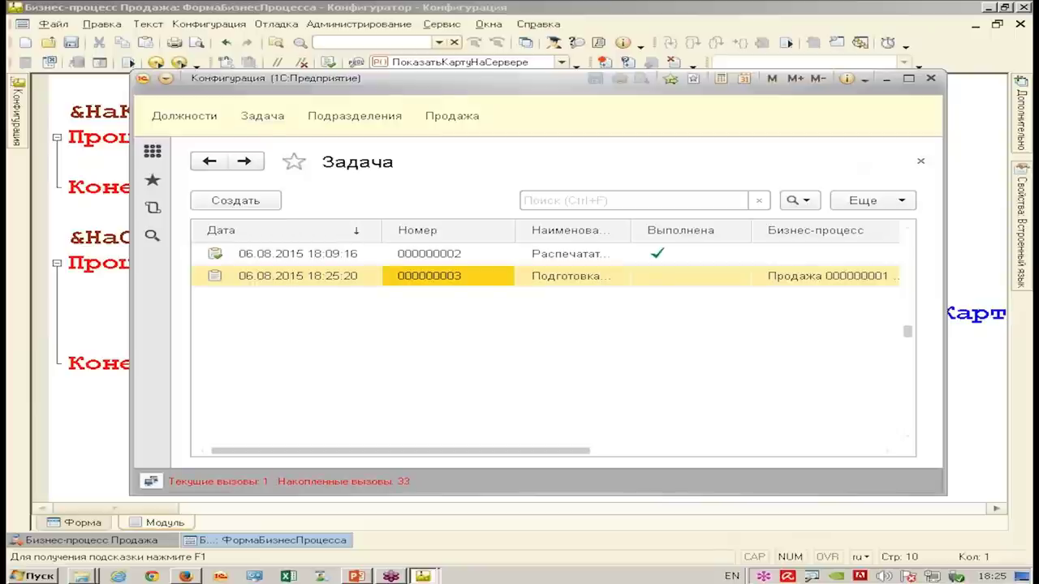
{"action": "left_click", "coordinate": [586, 280]}
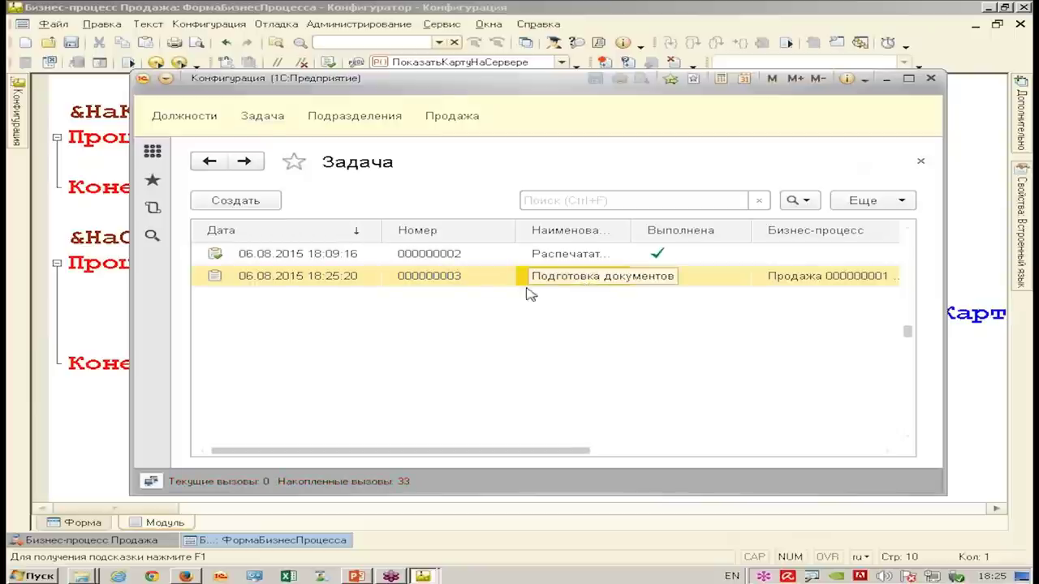
{"action": "left_click_drag", "start_coordinate": [542, 448], "coordinate": [471, 447]}
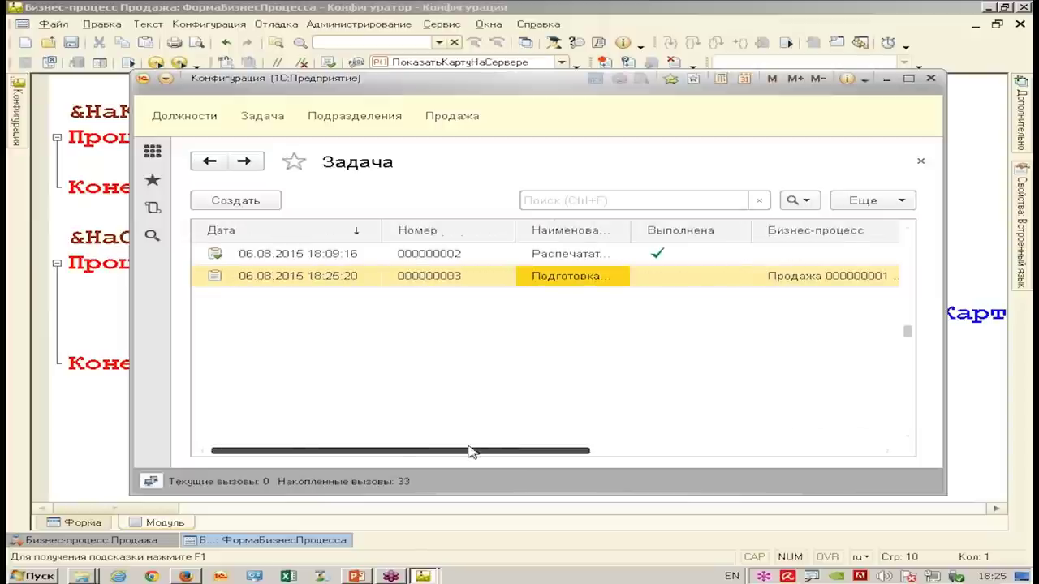
{"action": "double_click", "coordinate": [572, 280]}
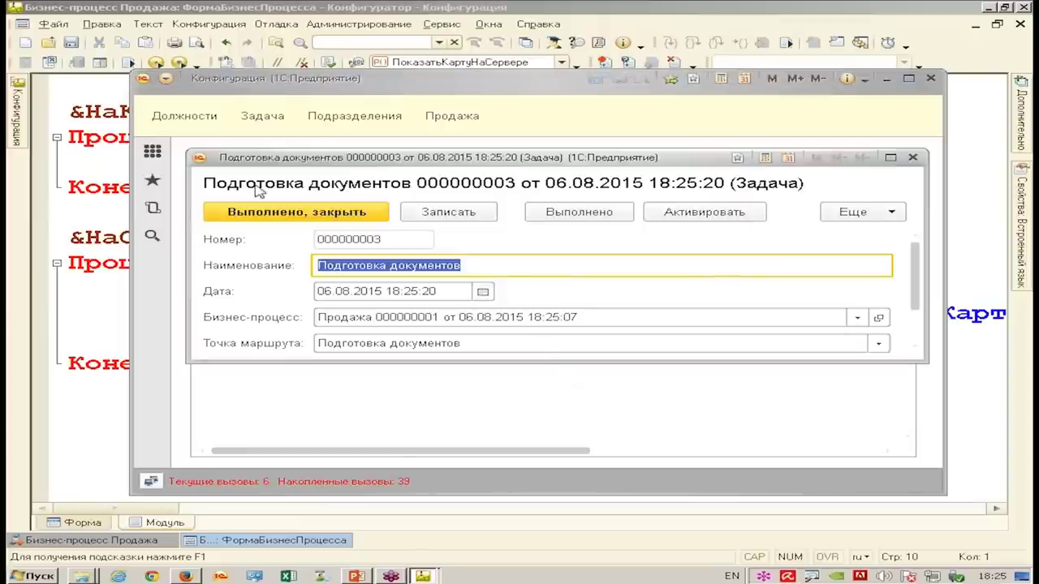
{"action": "left_click", "coordinate": [313, 216]}
- Open the Согласование цен task from the Задача list to view it, and close it without completing it
{"action": "left_click", "coordinate": [617, 300]}
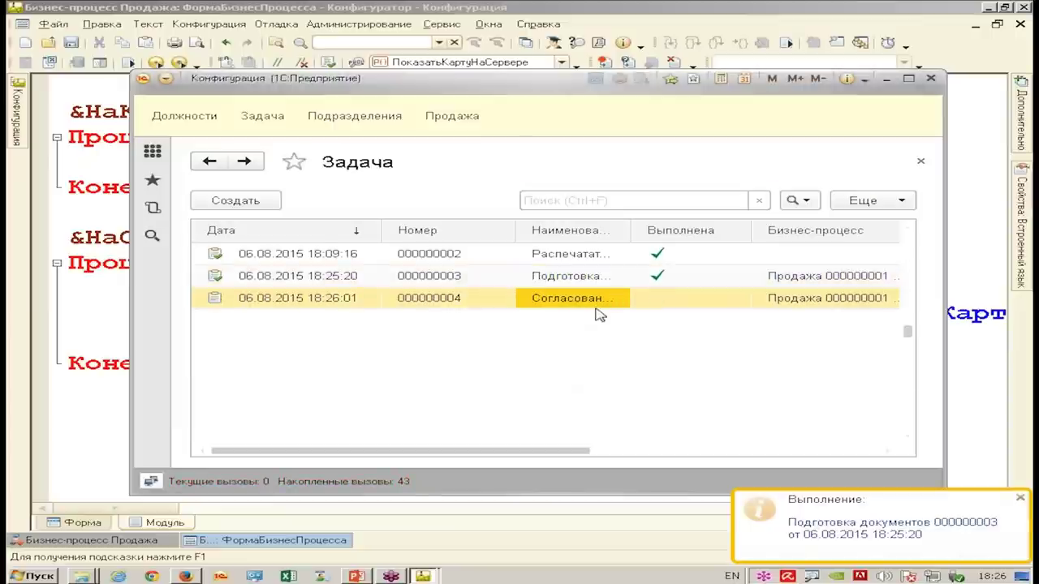
{"action": "mouse_move", "coordinate": [564, 451]}
{"action": "left_mouse_down"}
{"action": "mouse_move", "coordinate": [909, 430]}
{"action": "mouse_move", "coordinate": [557, 434]}
{"action": "left_mouse_up"}
{"action": "double_click", "coordinate": [689, 307]}
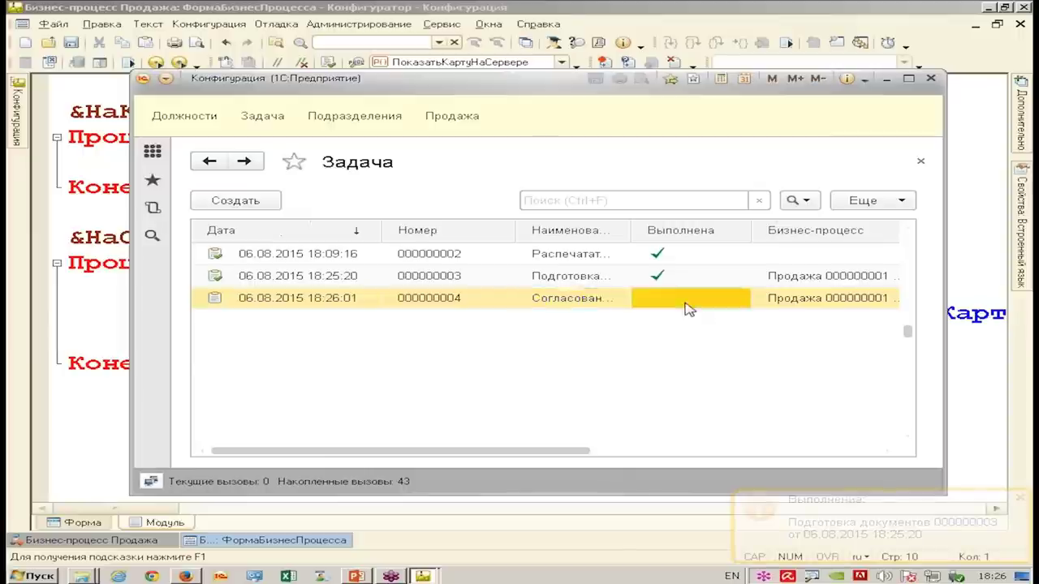
{"action": "left_click", "coordinate": [336, 204]}
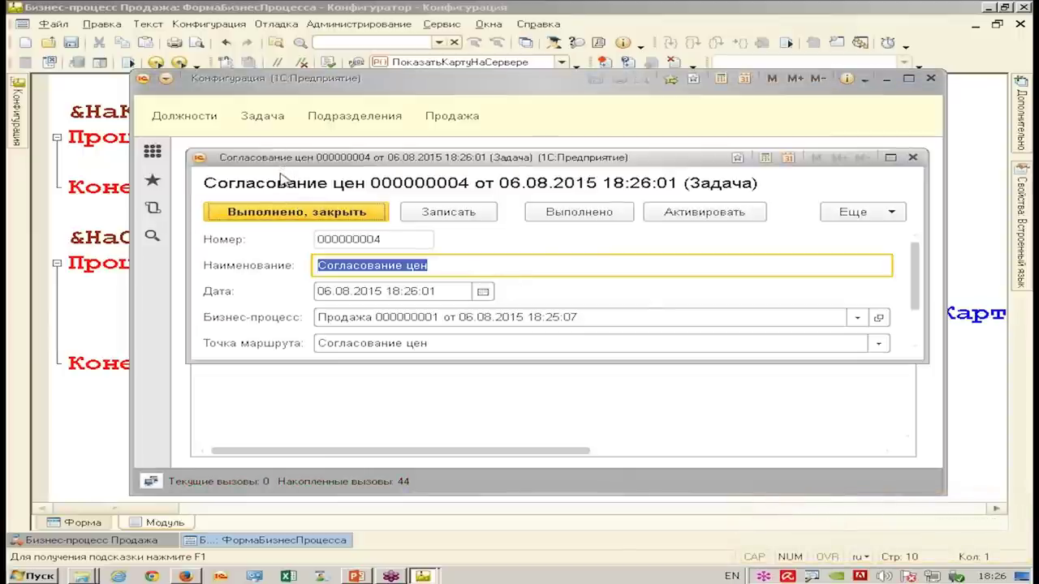
{"action": "left_click", "coordinate": [913, 157]}
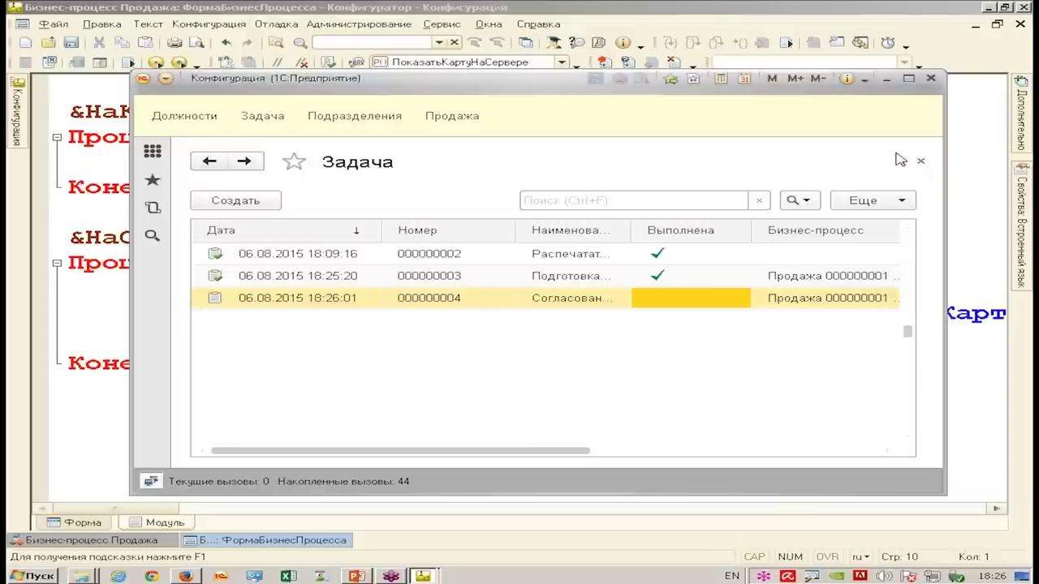
- Return to the Продажа process, refresh its route map and examine the route from Согласование цен through Проверка согласования цен to both branches
{"action": "left_click", "coordinate": [244, 162]}
{"action": "scroll", "coordinate": [682, 283], "scroll_direction": "down", "scroll_amount": 3}
{"action": "left_click", "coordinate": [244, 449]}
{"action": "scroll", "coordinate": [690, 280], "scroll_direction": "up", "scroll_amount": 1}
{"action": "left_click", "coordinate": [526, 311]}
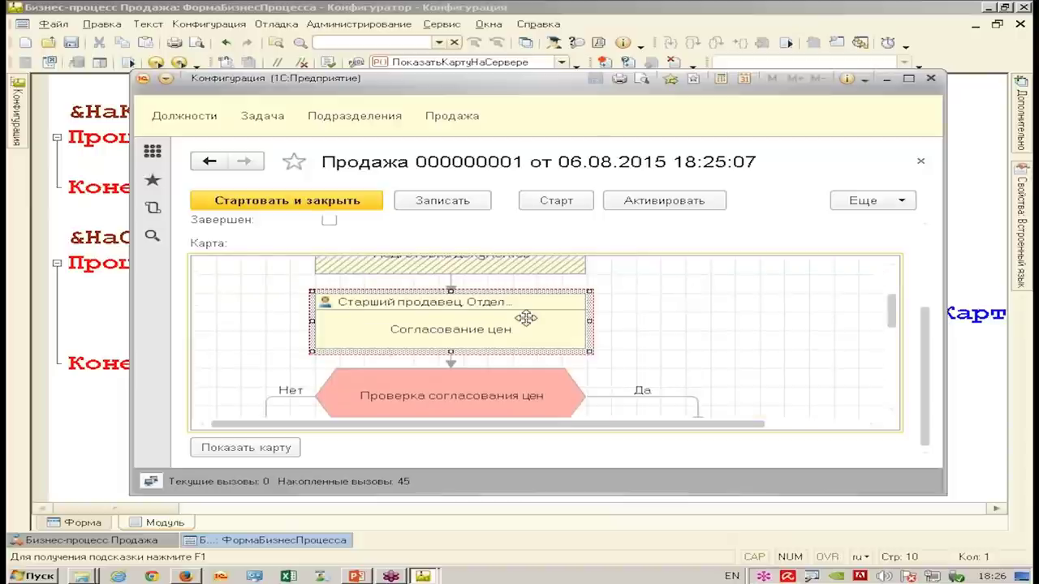
{"action": "scroll", "coordinate": [476, 338], "scroll_direction": "down", "scroll_amount": 1}
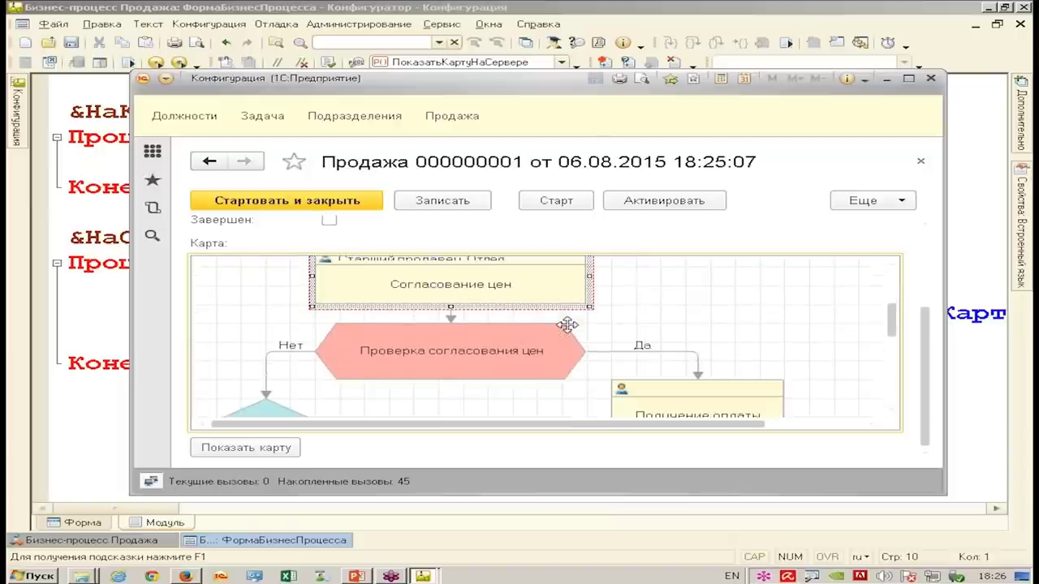
{"action": "scroll", "coordinate": [571, 329], "scroll_direction": "up", "scroll_amount": 1}
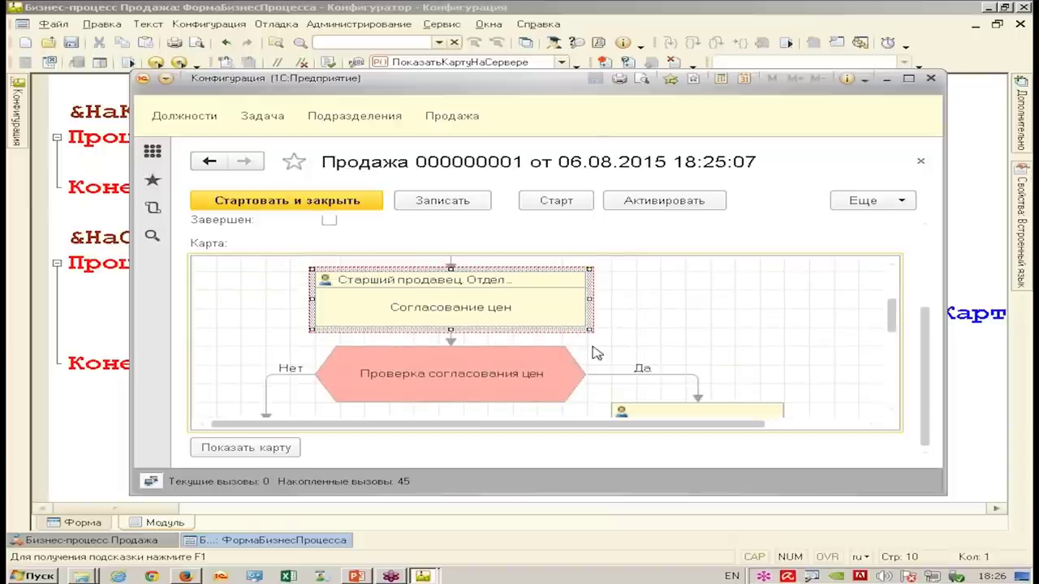
{"action": "left_click", "coordinate": [509, 361]}
{"action": "scroll", "coordinate": [450, 316], "scroll_direction": "down", "scroll_amount": 1}
{"action": "left_click", "coordinate": [271, 383]}
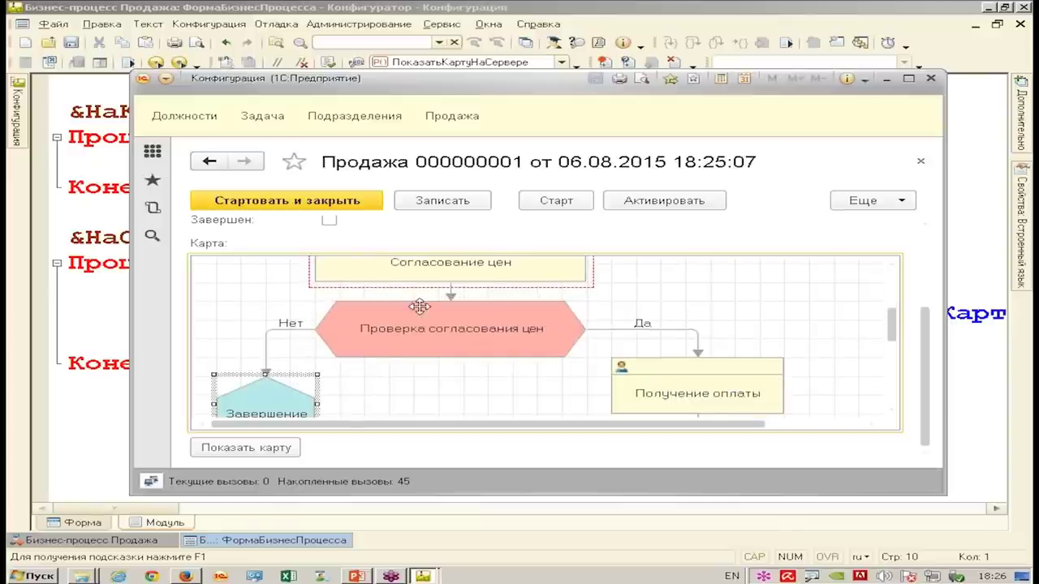
- Mark Цены согласованы on the Продажа process form and save the process without closing it
{"action": "scroll", "coordinate": [454, 305], "scroll_direction": "up", "scroll_amount": 1}
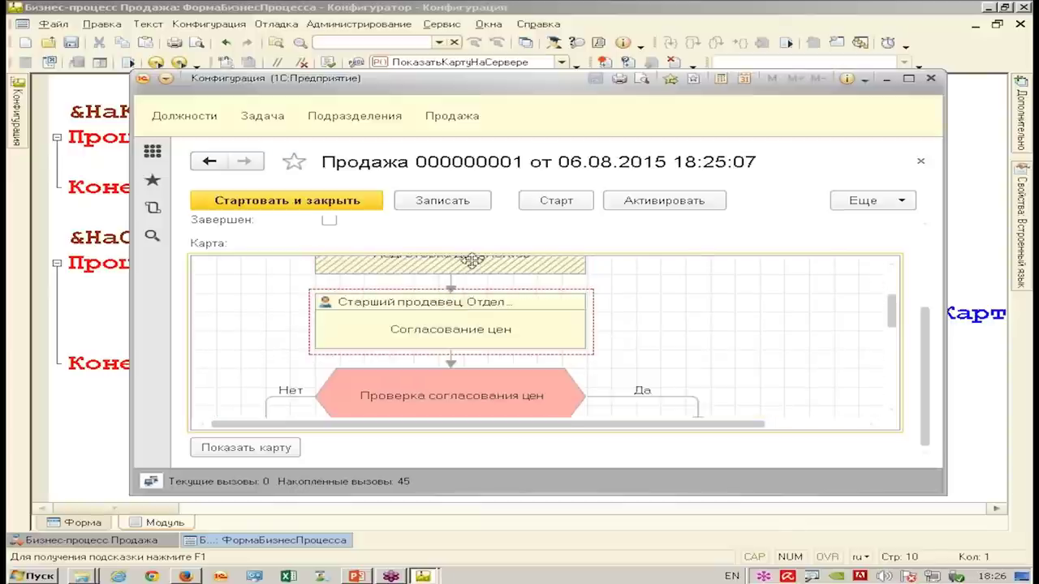
{"action": "scroll", "coordinate": [472, 260], "scroll_direction": "up", "scroll_amount": 2}
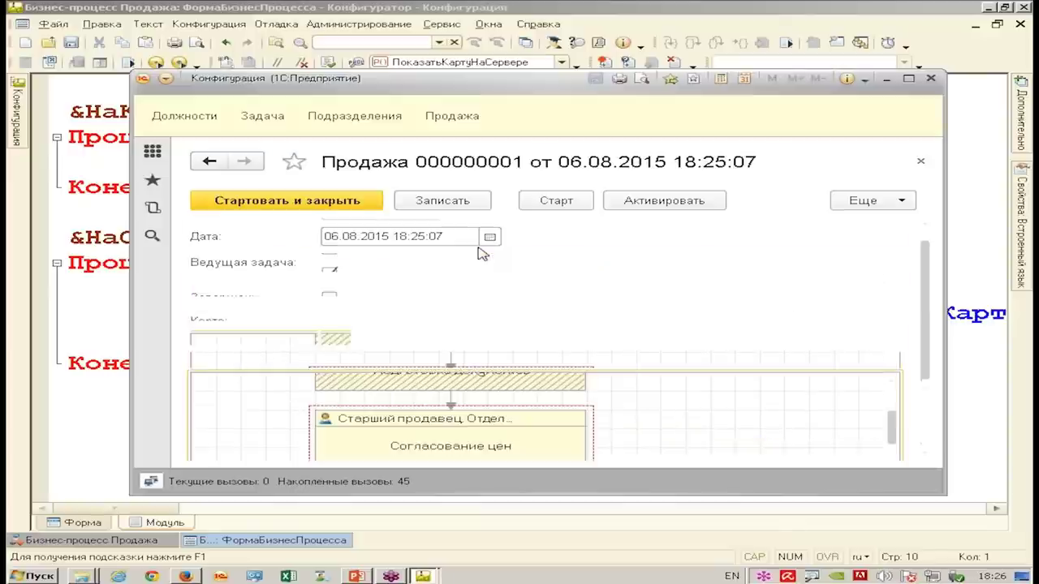
{"action": "left_click", "coordinate": [329, 289]}
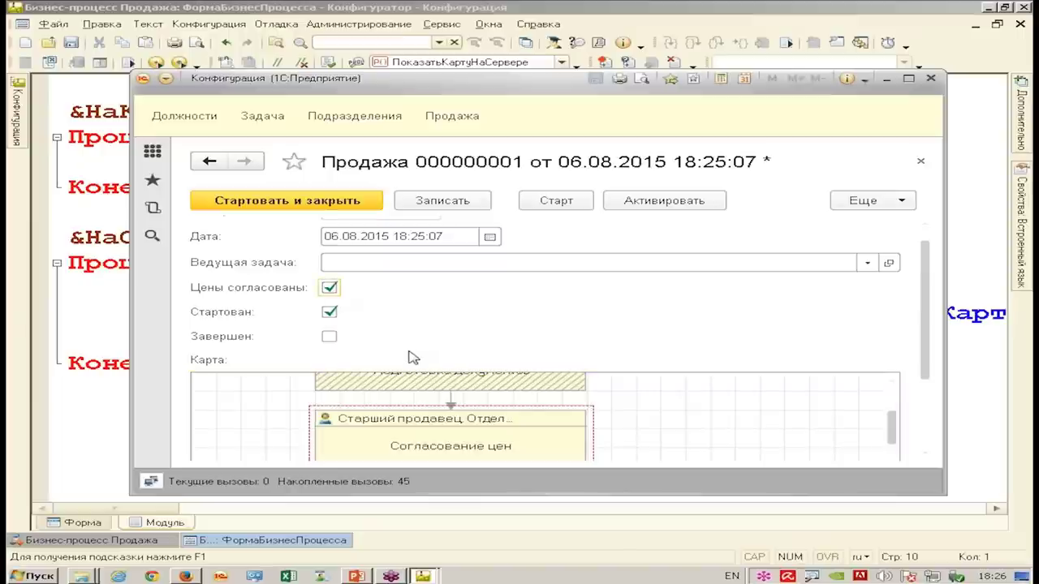
{"action": "left_click", "coordinate": [455, 201]}
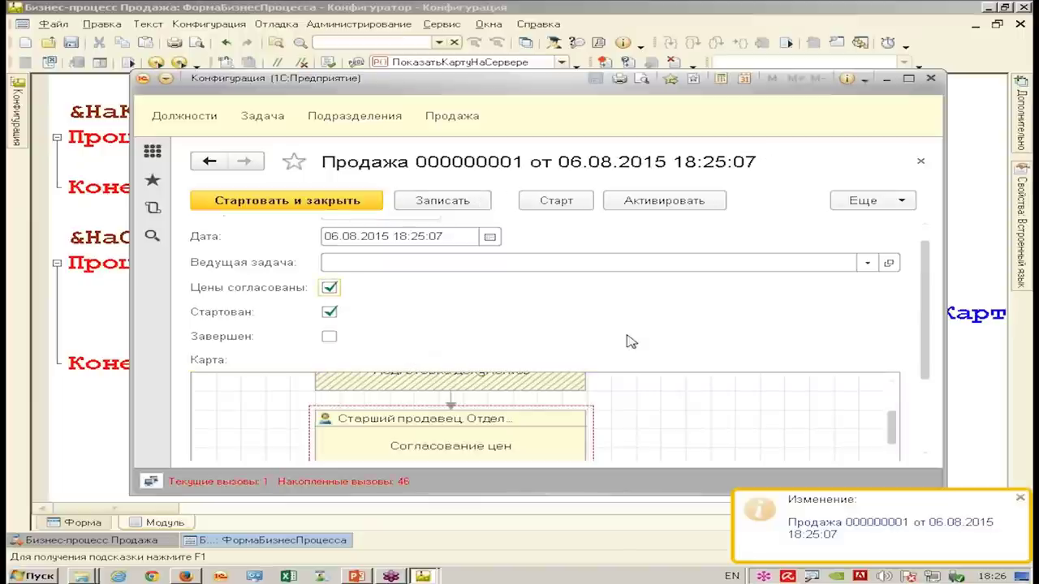
- Examine the route map from Согласование цен through Проверка согласования цен to Получение оплаты on the Да branch
{"action": "scroll", "coordinate": [617, 390], "scroll_direction": "down", "scroll_amount": 3}
{"action": "left_click", "coordinate": [560, 329]}
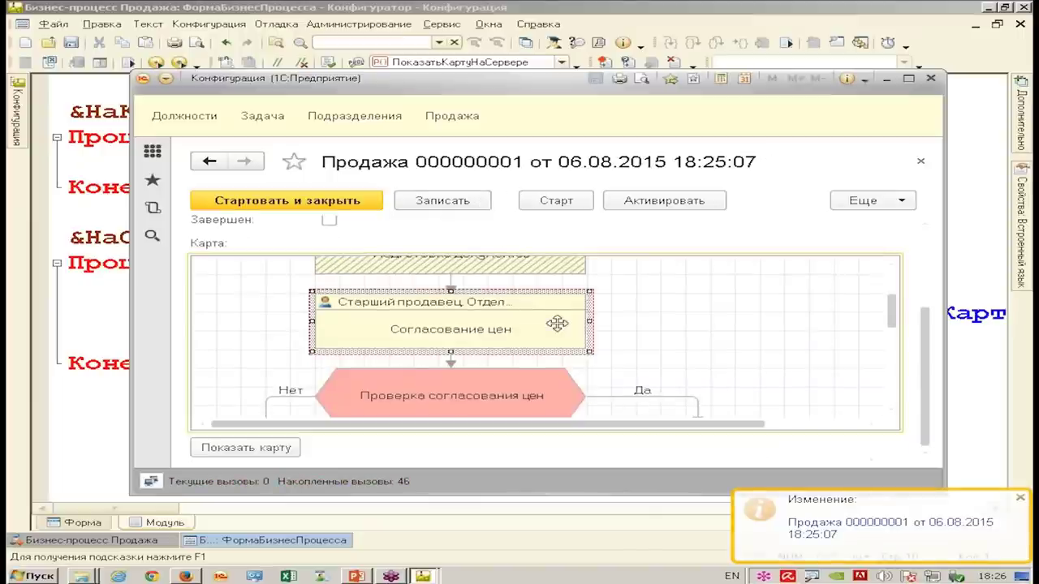
{"action": "scroll", "coordinate": [466, 347], "scroll_direction": "down", "scroll_amount": 1}
{"action": "left_click", "coordinate": [495, 341]}
{"action": "left_click", "coordinate": [715, 393]}
{"action": "scroll", "coordinate": [717, 393], "scroll_direction": "down", "scroll_amount": 1}
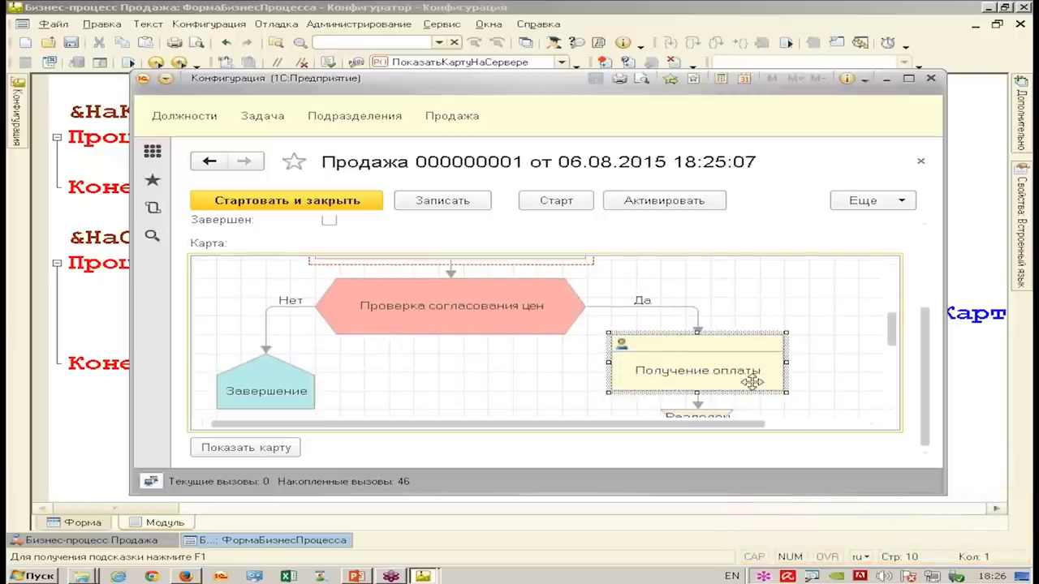
- Return to the Задача list, open the Согласование цен task and mark it completed, closing its form
{"action": "left_click", "coordinate": [209, 162]}
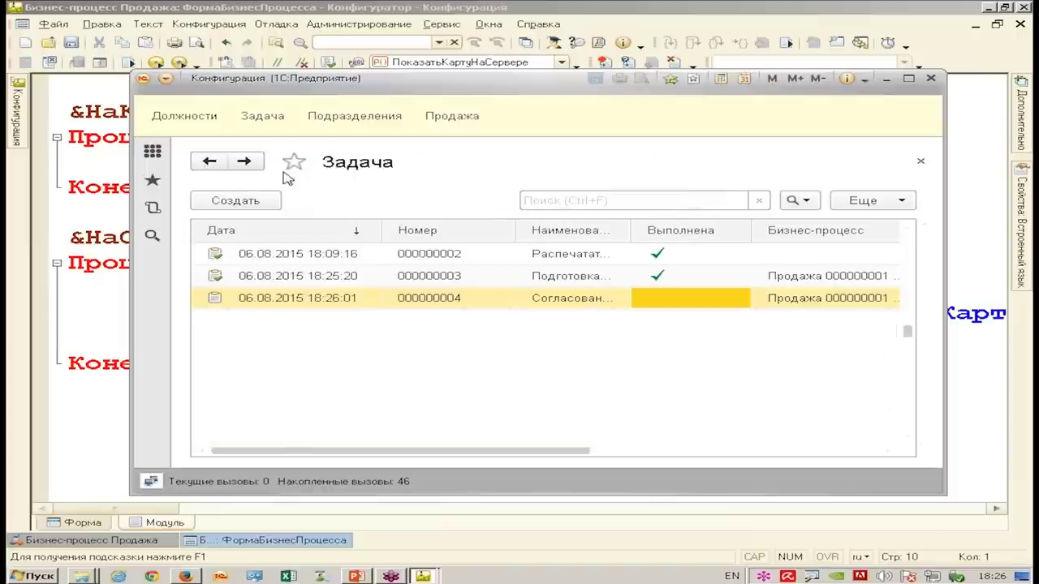
{"action": "double_click", "coordinate": [572, 299]}
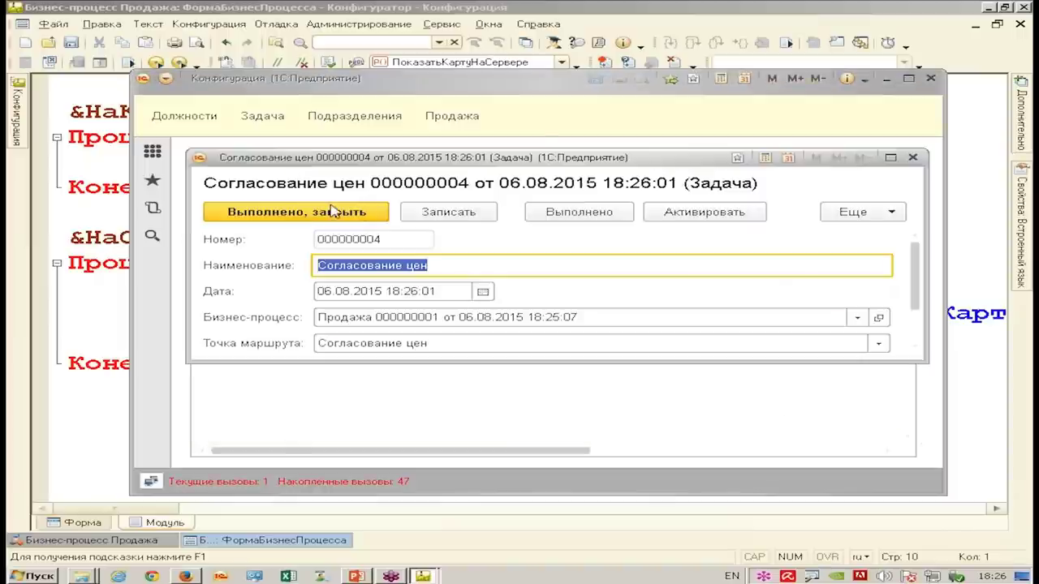
{"action": "left_click", "coordinate": [280, 213]}
- Open the Получение оплаты task from the Задача list and mark it completed, closing its form
{"action": "left_click", "coordinate": [590, 325]}
{"action": "left_click_drag", "start_coordinate": [574, 448], "coordinate": [574, 385]}
{"action": "double_click", "coordinate": [597, 324]}
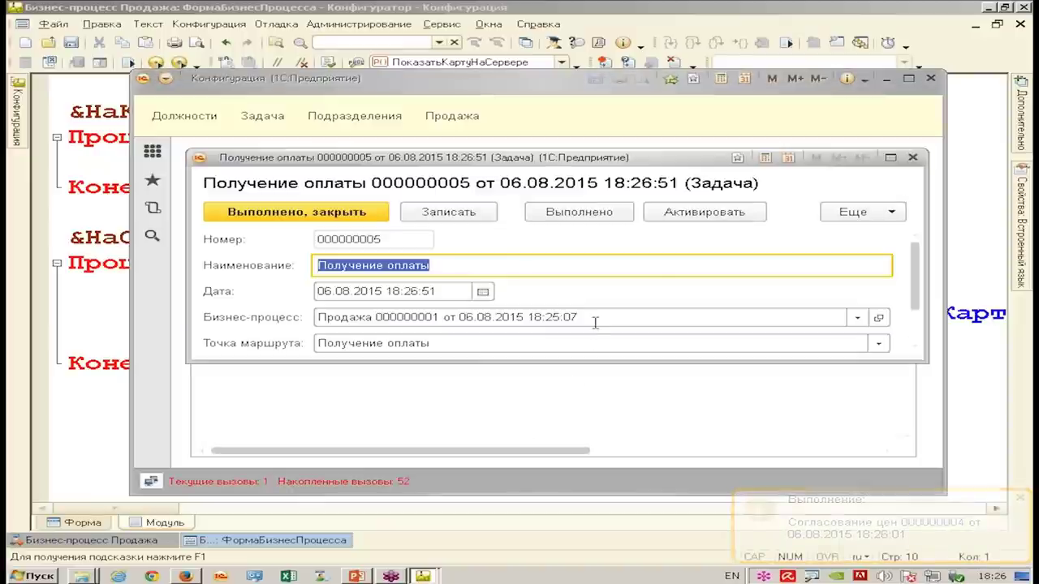
{"action": "left_click", "coordinate": [280, 213]}
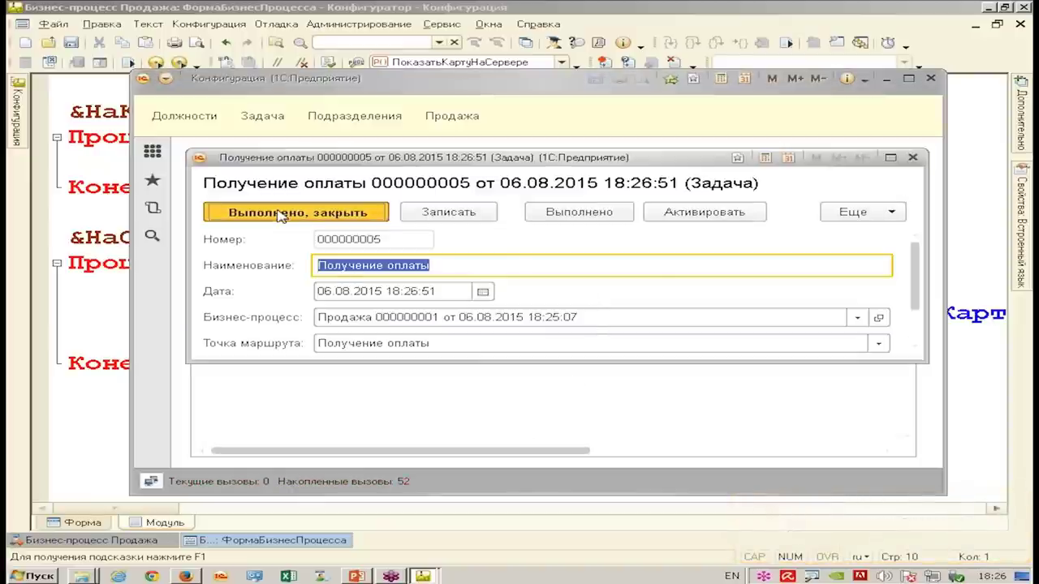
- Check the two new tasks in the Задача list, and complete Уточнение условий доставки, closing its form
{"action": "left_click", "coordinate": [608, 345]}
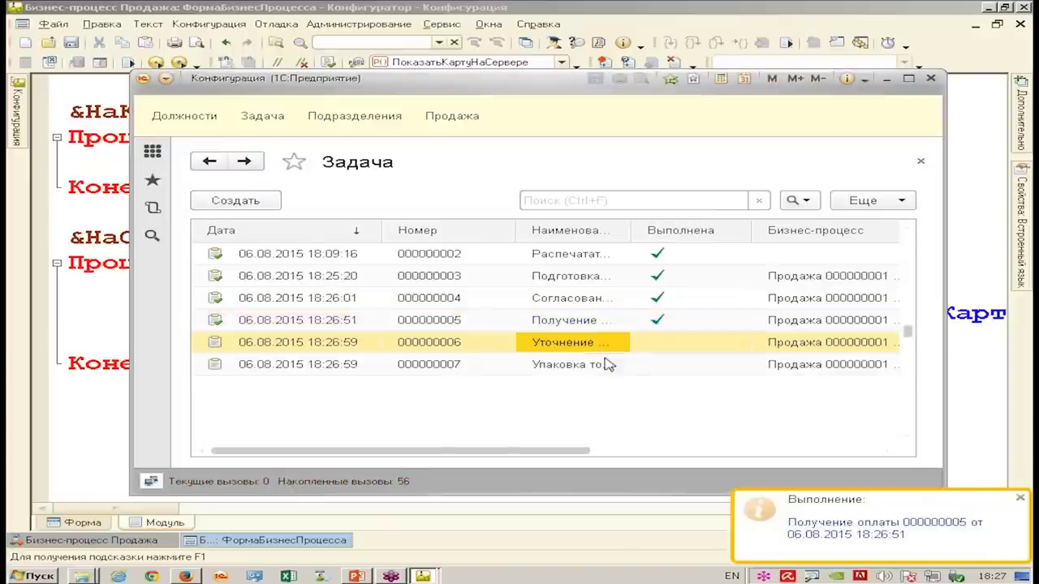
{"action": "left_click", "coordinate": [610, 363]}
{"action": "mouse_move", "coordinate": [538, 442]}
{"action": "left_mouse_down"}
{"action": "mouse_move", "coordinate": [874, 429]}
{"action": "mouse_move", "coordinate": [531, 441]}
{"action": "left_mouse_up"}
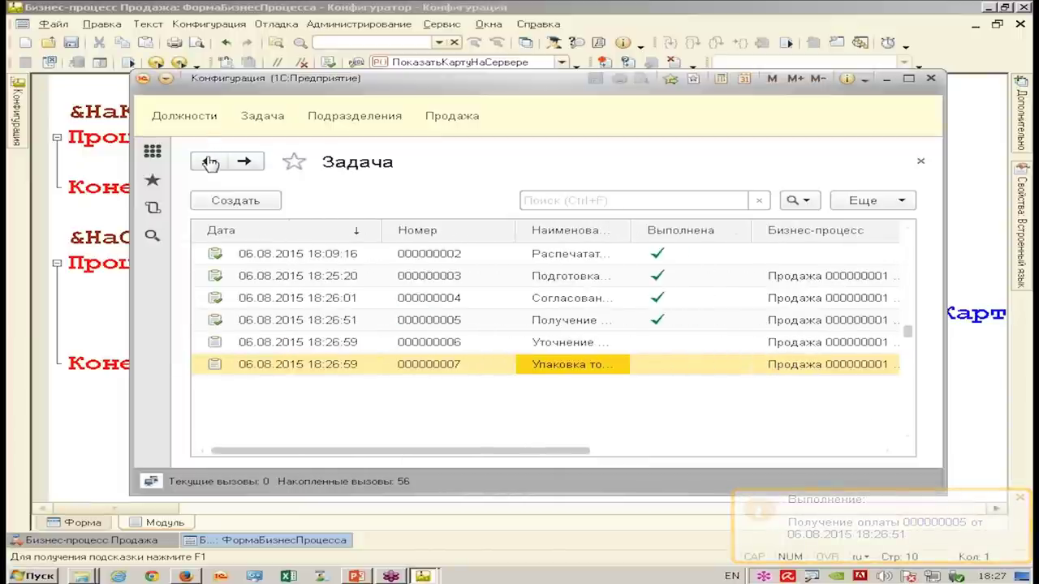
{"action": "double_click", "coordinate": [604, 343]}
{"action": "left_click", "coordinate": [361, 211]}
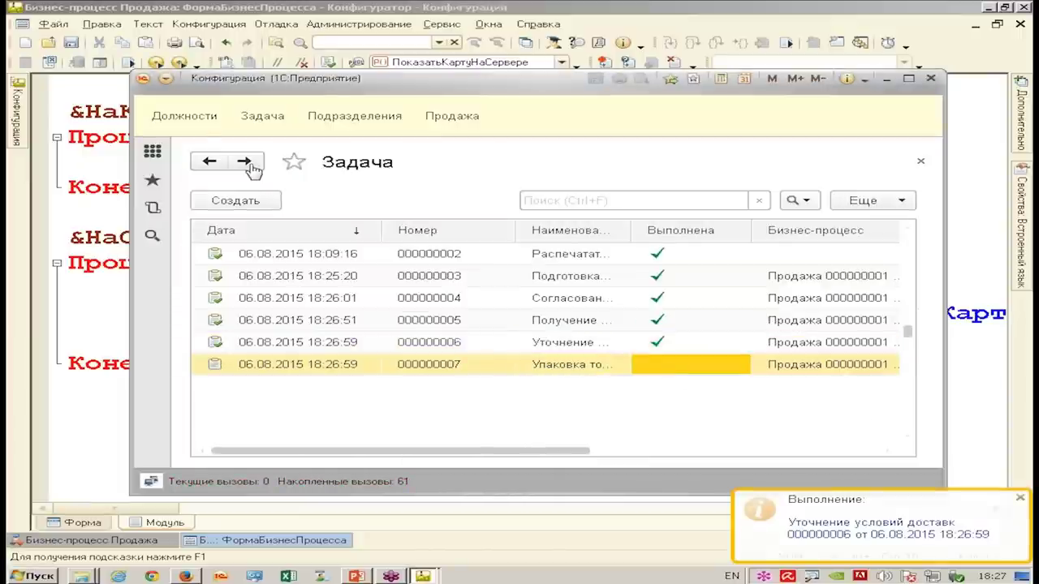
- Return to the Продажа process, refresh its route map and examine the Упаковка товаров and Уточнение условий доставки branches after Разделение1
{"action": "left_click", "coordinate": [244, 162]}
{"action": "scroll", "coordinate": [410, 398], "scroll_direction": "down", "scroll_amount": 3}
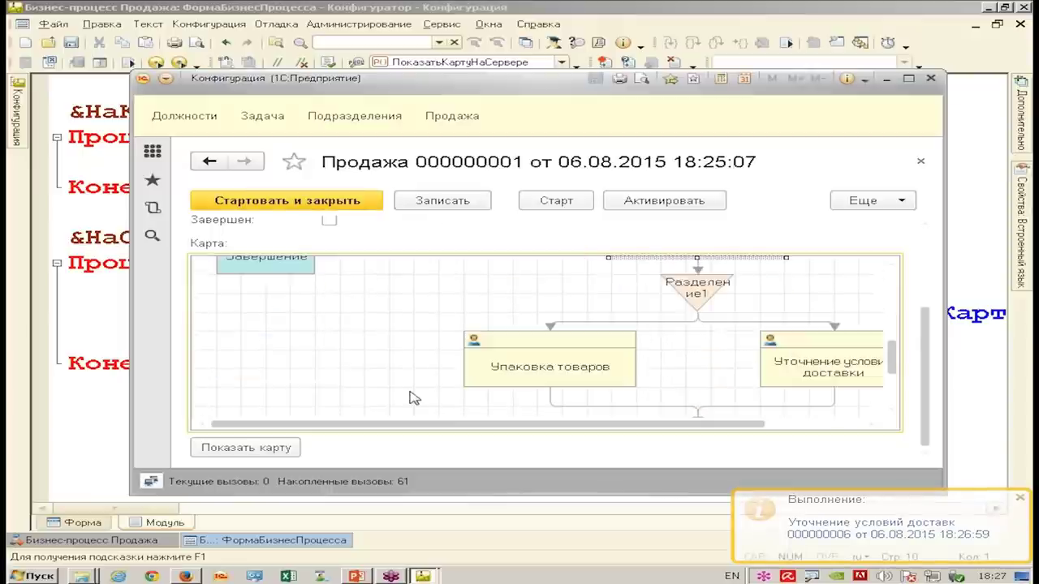
{"action": "left_click", "coordinate": [255, 447]}
{"action": "scroll", "coordinate": [721, 327], "scroll_direction": "down", "scroll_amount": 3}
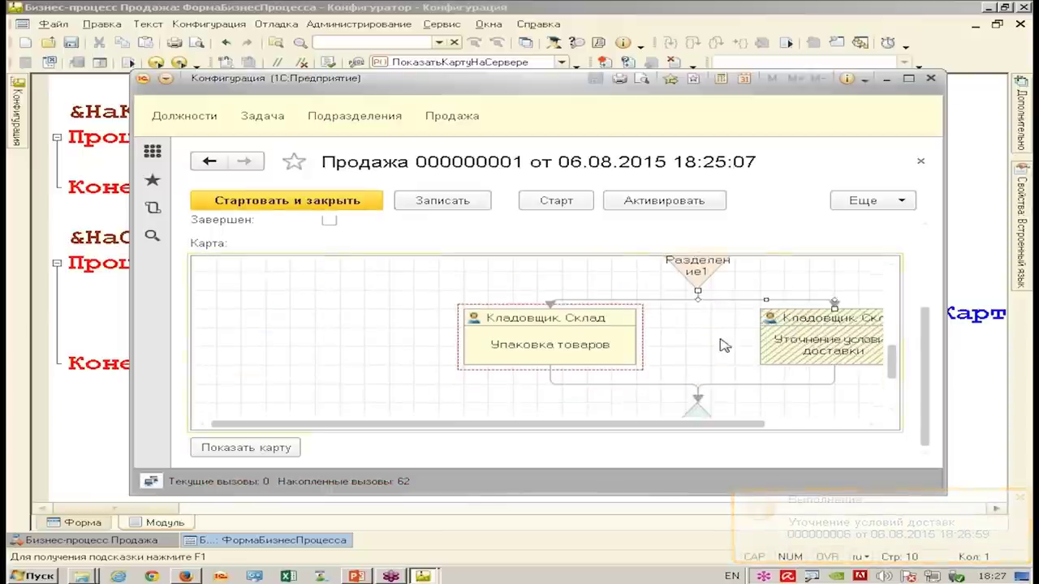
{"action": "left_click", "coordinate": [755, 323]}
{"action": "left_click", "coordinate": [501, 364]}
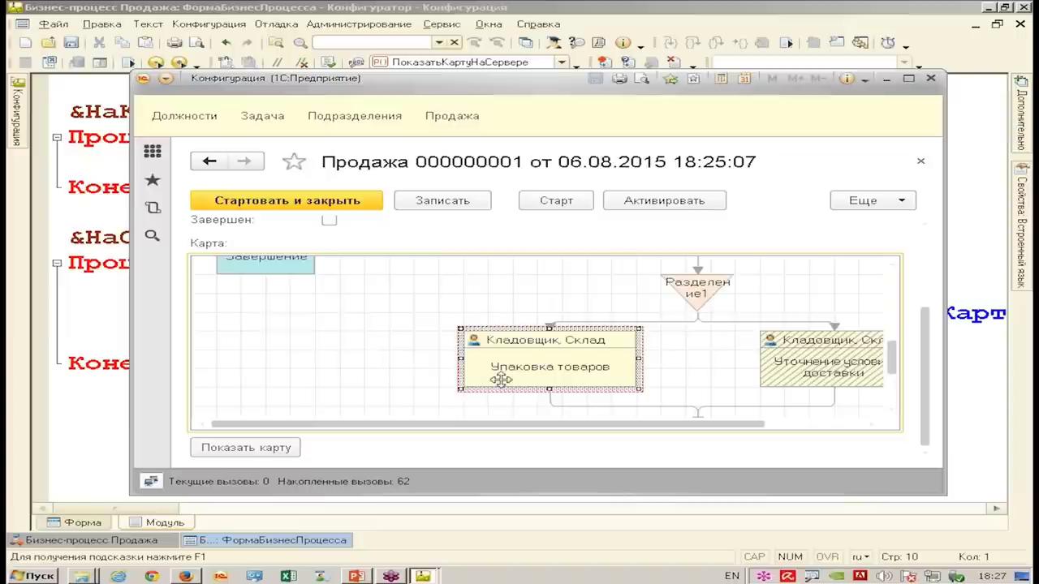
- Go back to the Задача list, open the Упаковка товаров task and mark it completed, closing its form
{"action": "left_click", "coordinate": [209, 161]}
{"action": "double_click", "coordinate": [657, 371]}
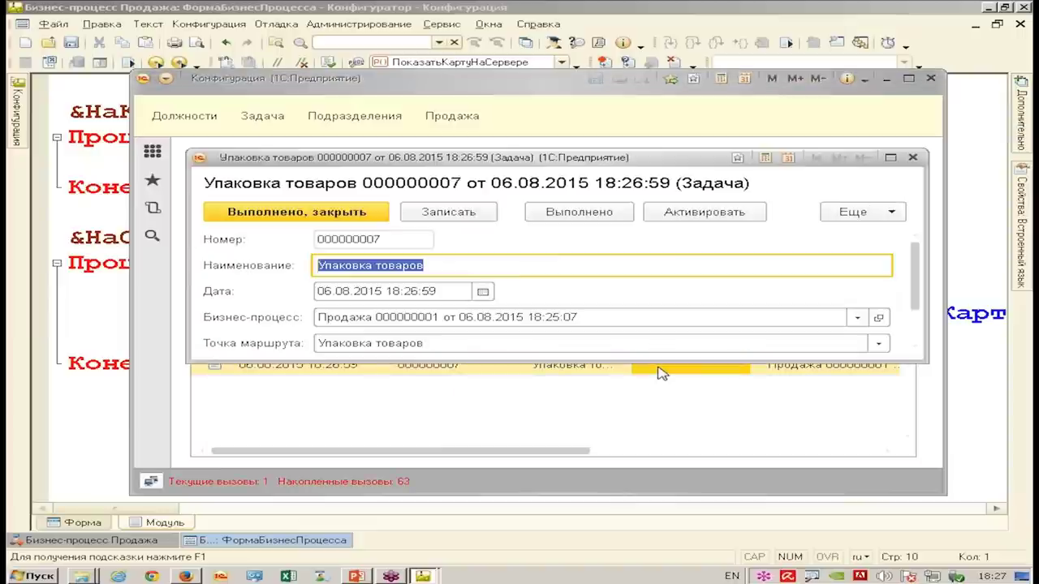
{"action": "left_click", "coordinate": [380, 216]}
- Return to the Продажа process, refresh its route map and examine the route from both warehouse tasks through Слияние1 to Завершение2
{"action": "left_click", "coordinate": [209, 163]}
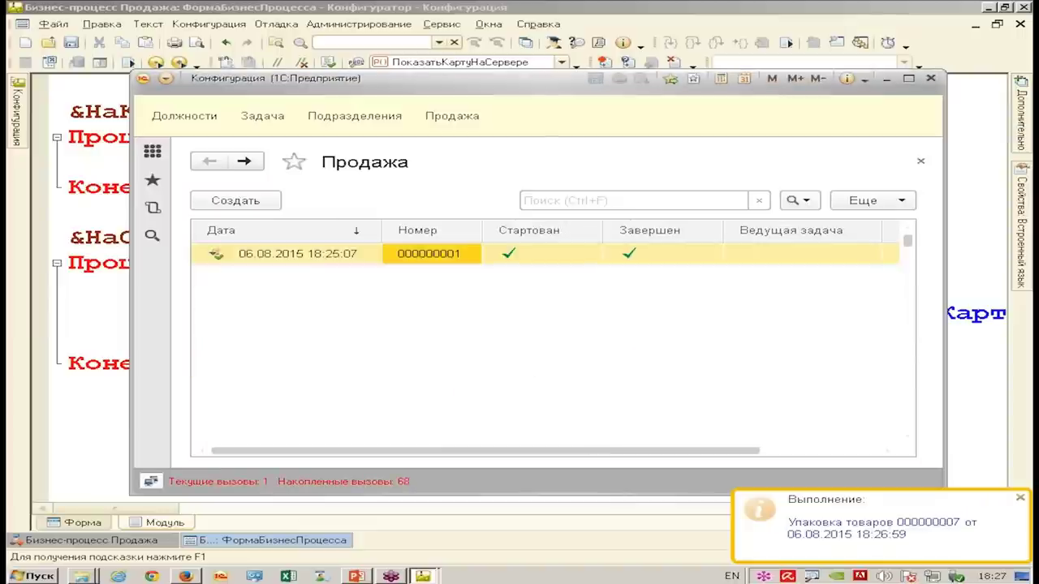
{"action": "left_click", "coordinate": [243, 162]}
{"action": "left_click", "coordinate": [244, 161]}
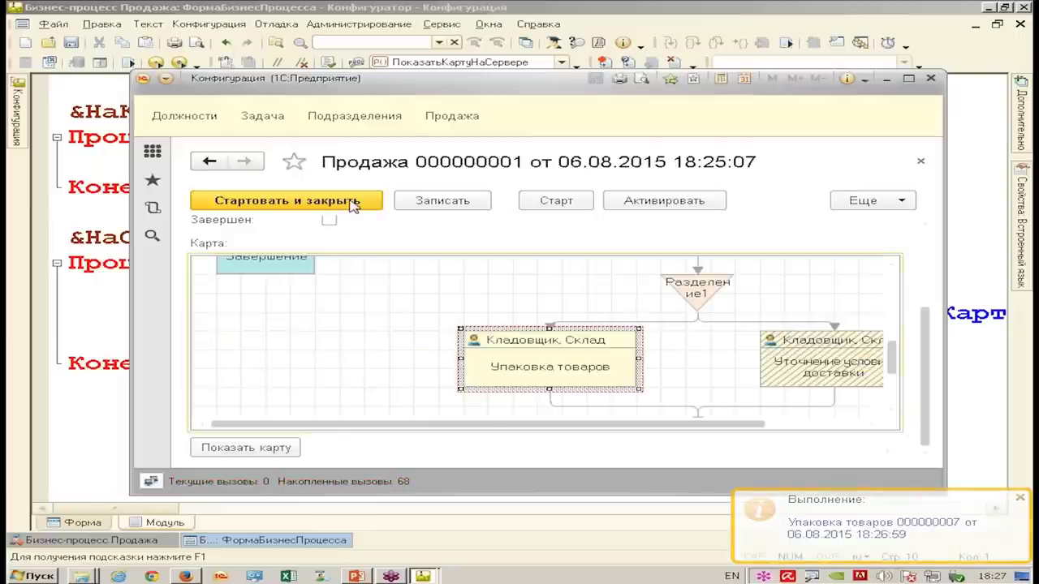
{"action": "left_click", "coordinate": [246, 447]}
{"action": "scroll", "coordinate": [374, 357], "scroll_direction": "down", "scroll_amount": 3}
{"action": "scroll", "coordinate": [528, 368], "scroll_direction": "down", "scroll_amount": 1}
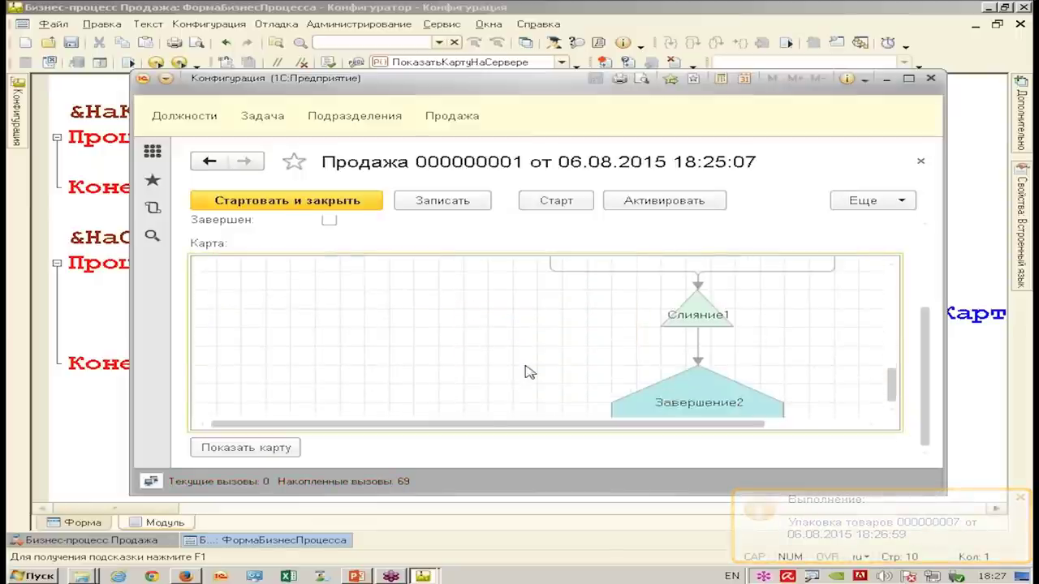
{"action": "scroll", "coordinate": [529, 369], "scroll_direction": "up", "scroll_amount": 2}
{"action": "scroll", "coordinate": [656, 398], "scroll_direction": "up", "scroll_amount": 1}
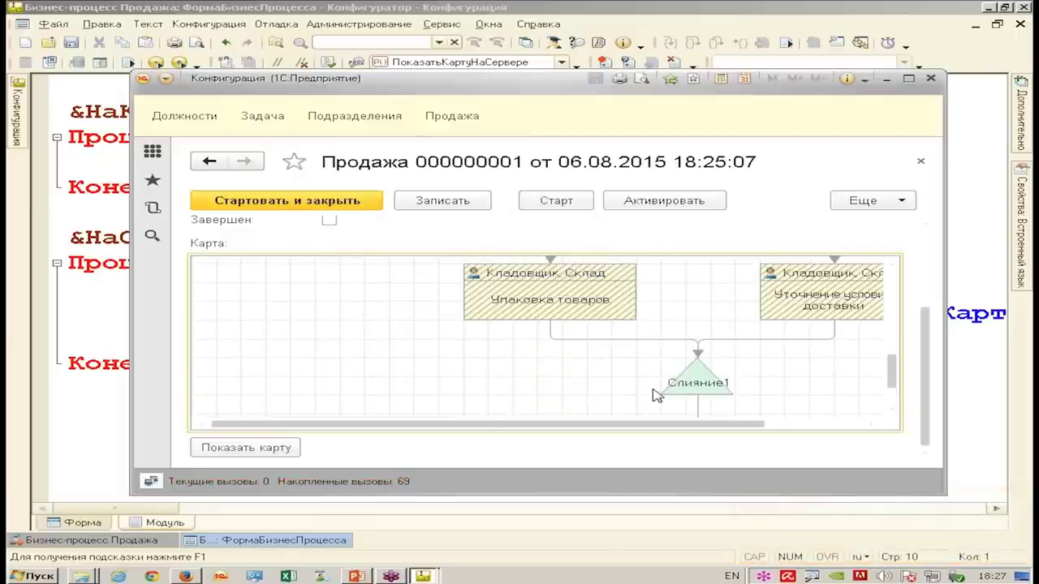
- Return to the Продажа list and check the process's Завершен and Цены согласованы columns
{"action": "left_click", "coordinate": [210, 161]}
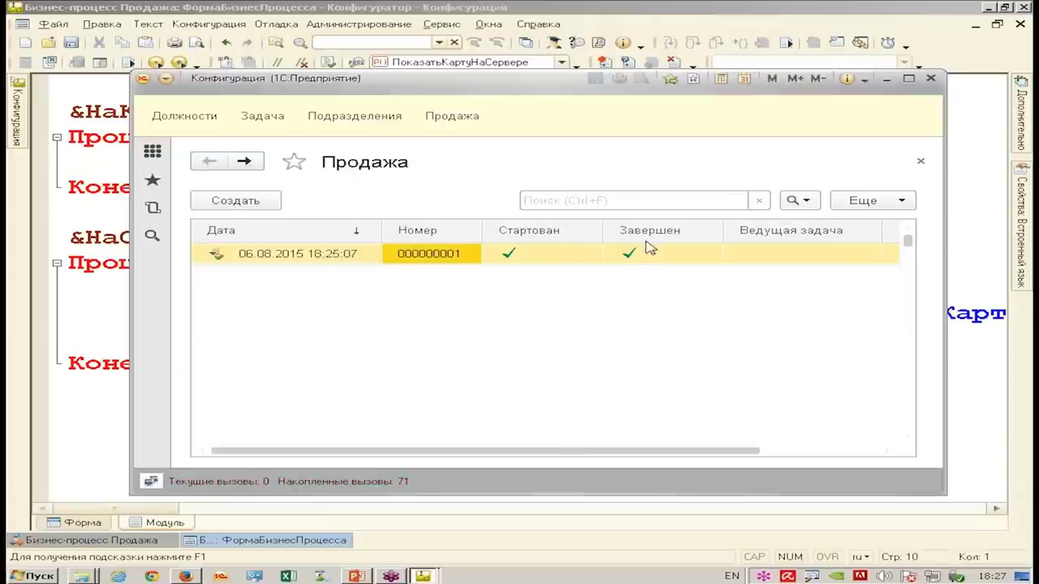
{"action": "left_click", "coordinate": [647, 260]}
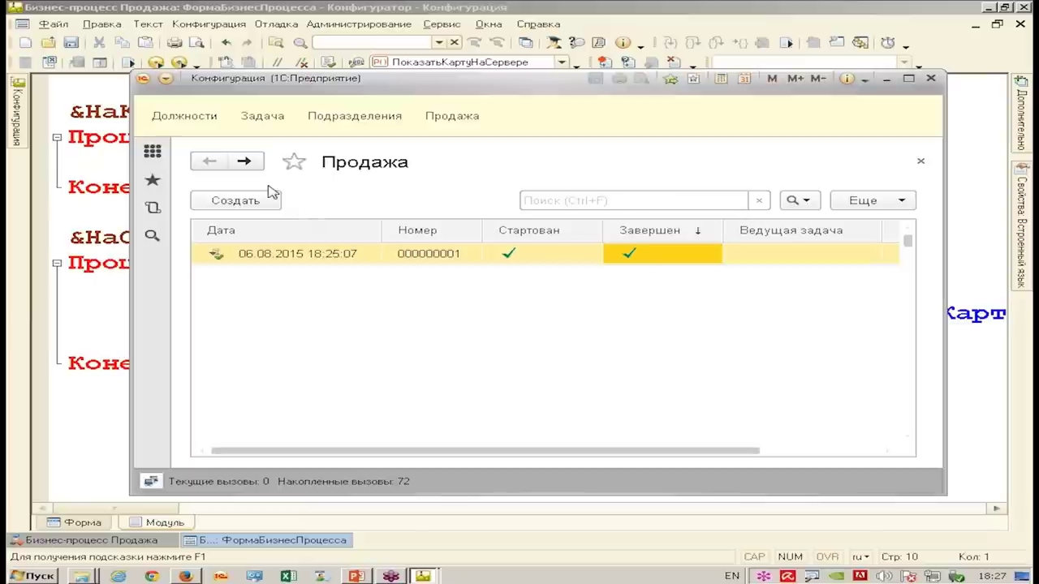
{"action": "left_click", "coordinate": [343, 255]}
{"action": "left_click_drag", "start_coordinate": [669, 452], "coordinate": [856, 448]}
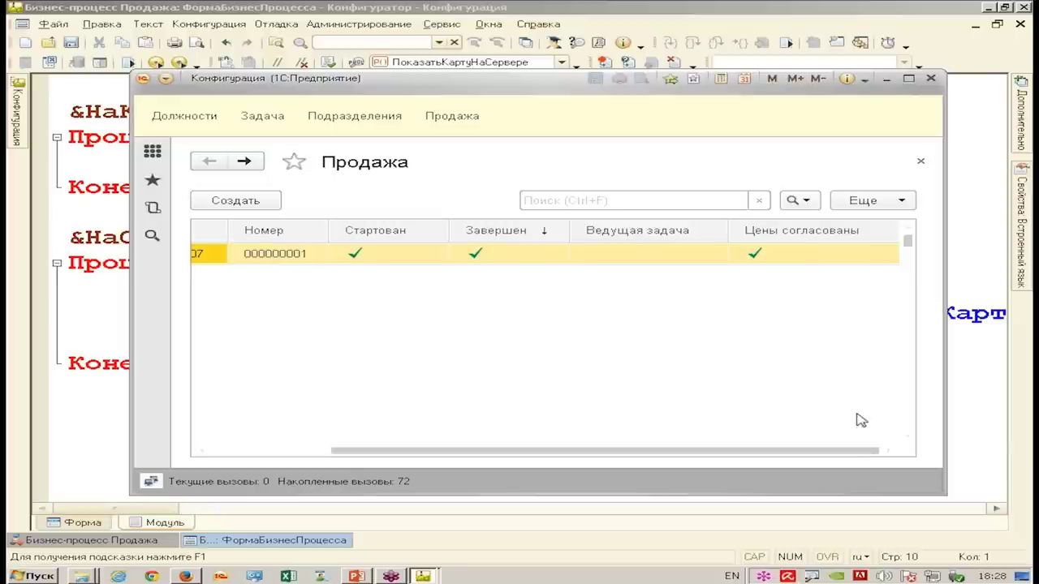
- Close the running 1С:Предприятие session and open the Продажа business process's route map in the Конфигуратор
{"action": "left_click", "coordinate": [931, 78]}
{"action": "left_click", "coordinate": [89, 539]}
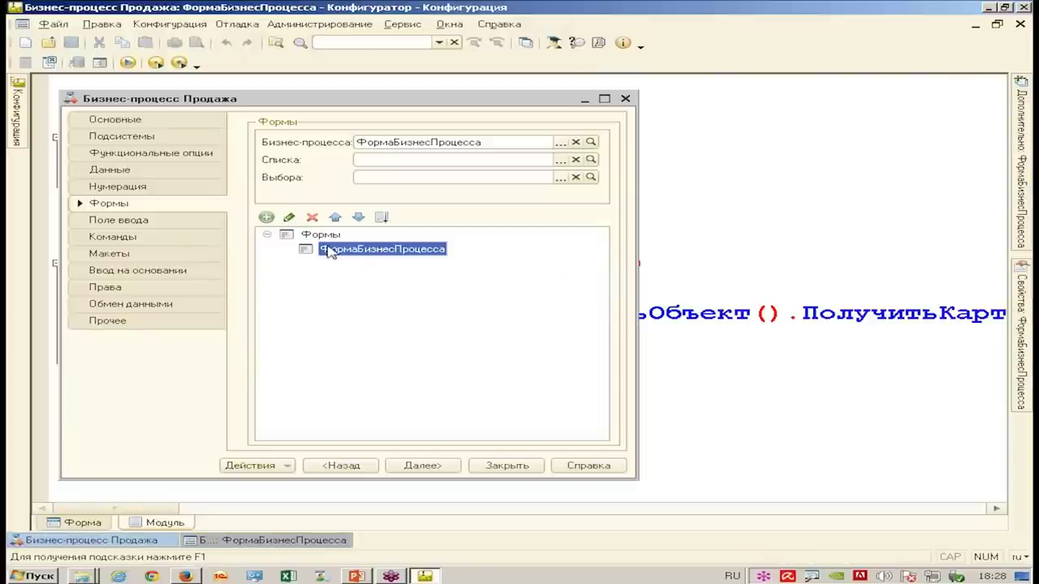
{"action": "left_click", "coordinate": [185, 323]}
{"action": "left_click", "coordinate": [290, 165]}
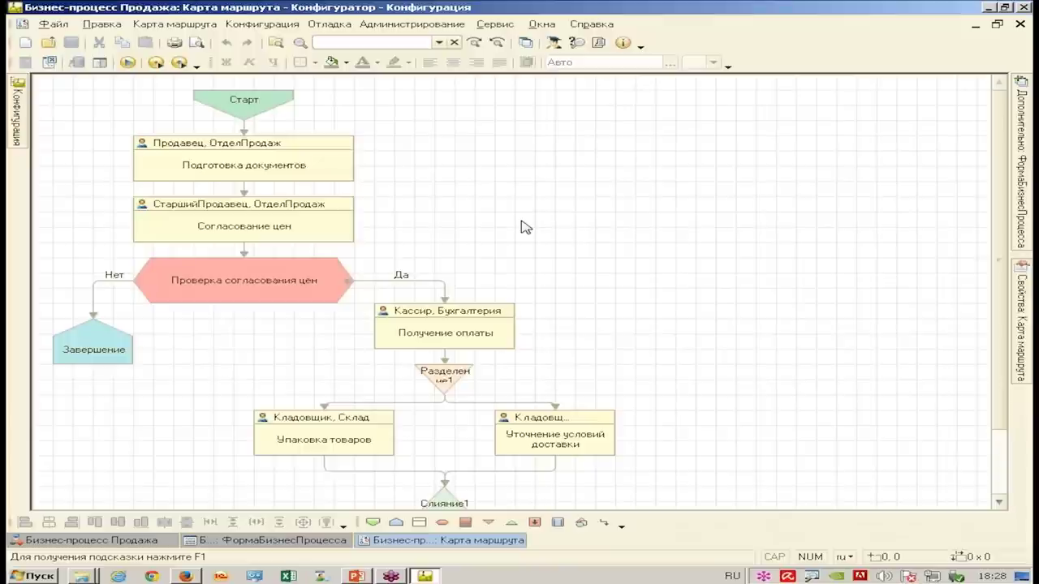
- Open the properties of the Подготовка документов action point to view them, and dismiss them without changes
{"action": "left_click", "coordinate": [274, 155]}
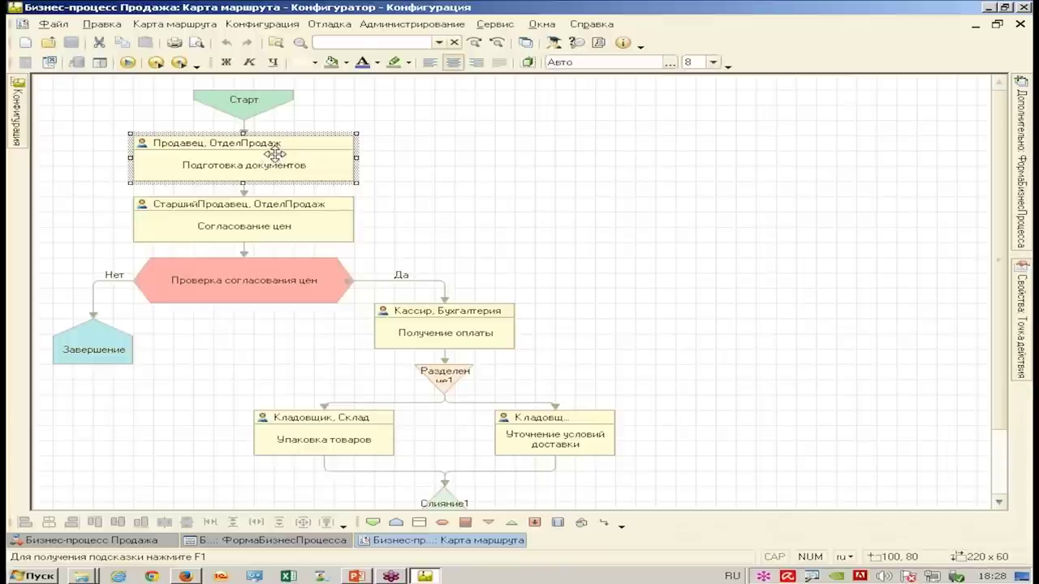
{"action": "double_click", "coordinate": [275, 155]}
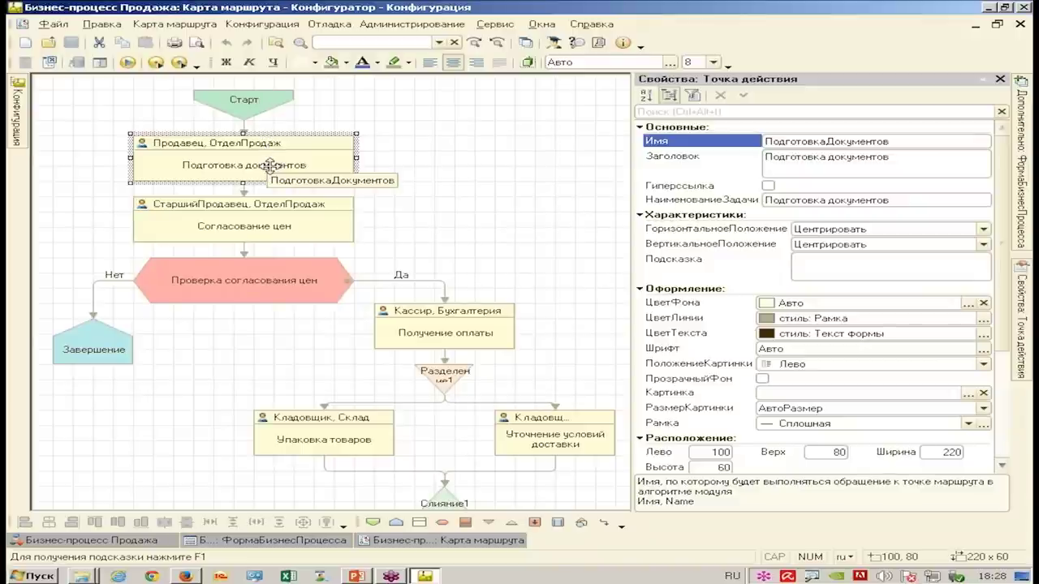
{"action": "left_click", "coordinate": [481, 159]}
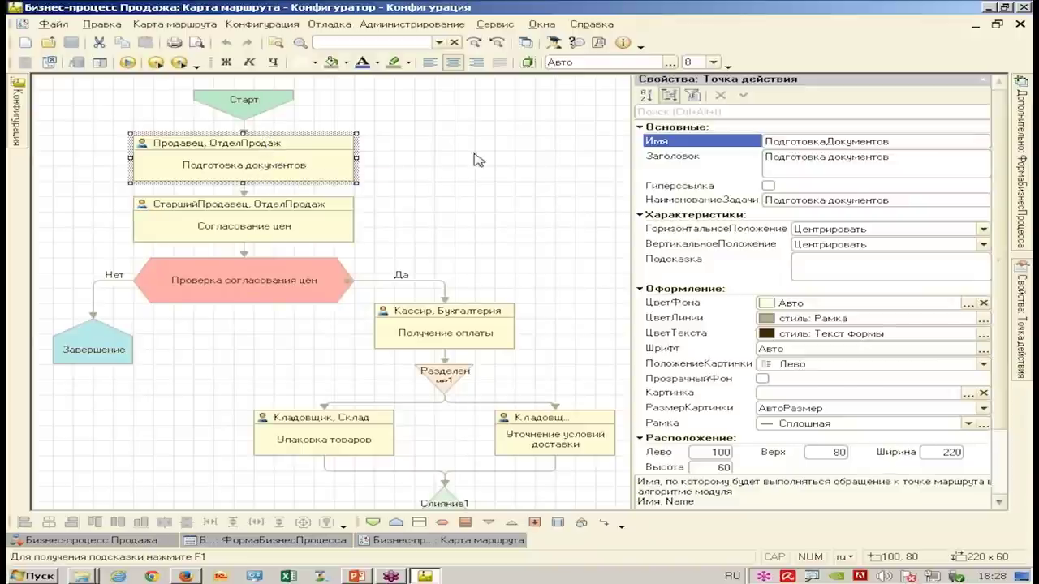
- Examine the whole route map from Старт to Завершение2, focusing on the addressees of Подготовка документов and Согласование цен
{"action": "scroll", "coordinate": [635, 166], "scroll_direction": "down", "scroll_amount": 1}
{"action": "scroll", "coordinate": [635, 166], "scroll_direction": "down", "scroll_amount": 2}
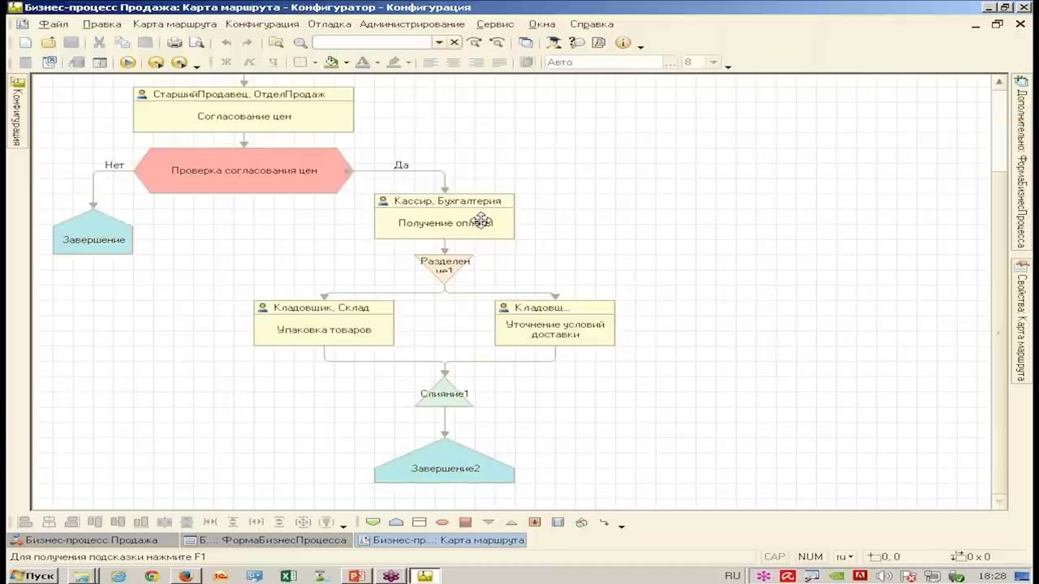
{"action": "scroll", "coordinate": [571, 166], "scroll_direction": "up", "scroll_amount": 1}
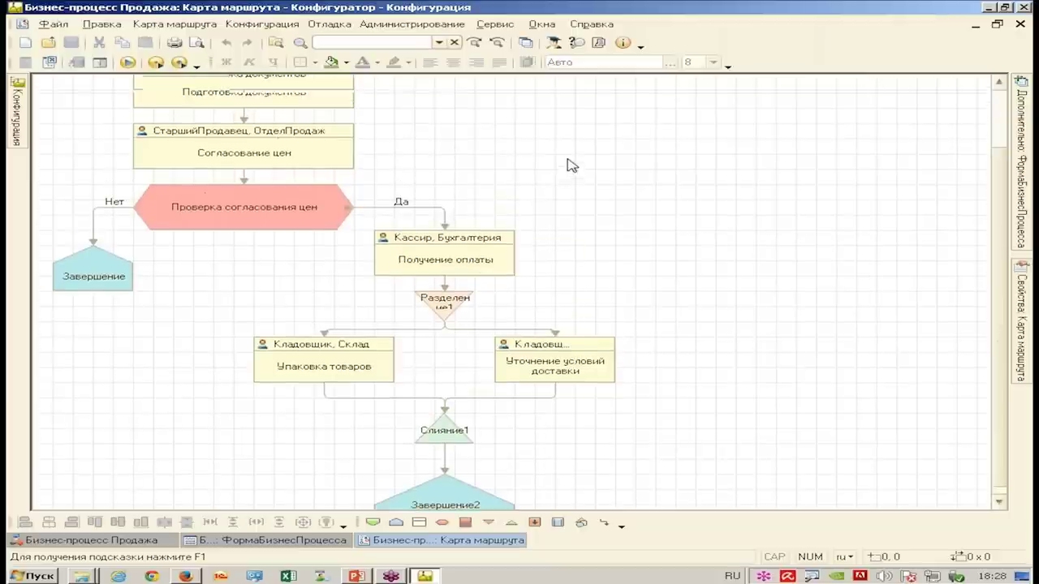
{"action": "scroll", "coordinate": [561, 161], "scroll_direction": "up", "scroll_amount": 2}
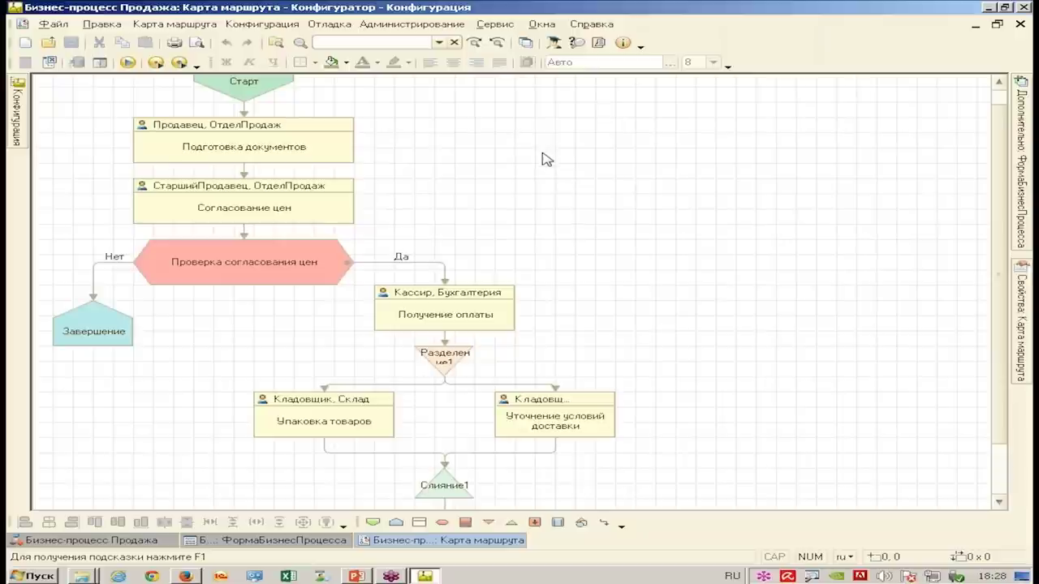
{"action": "left_click", "coordinate": [292, 208]}
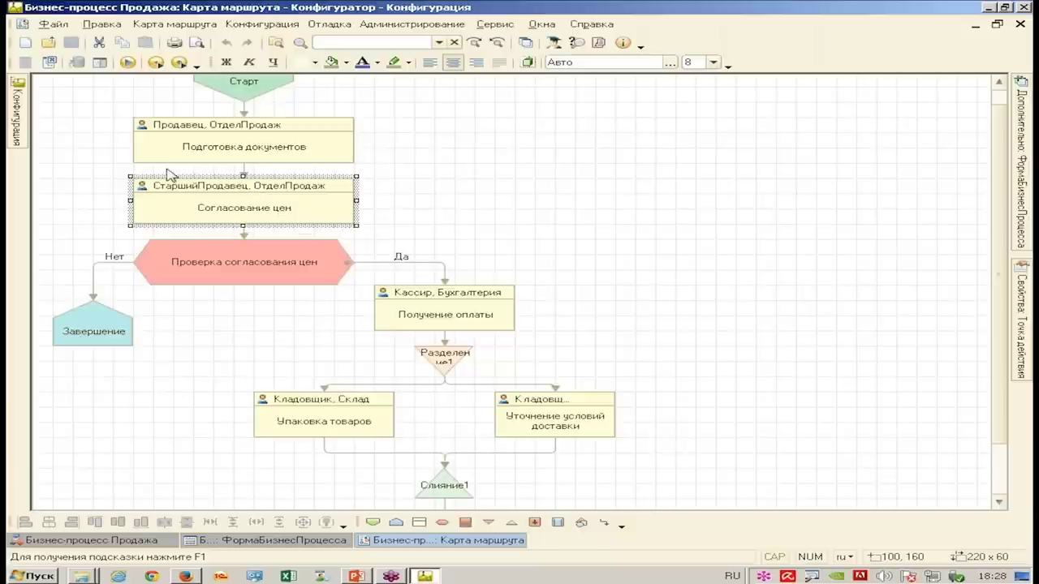
{"action": "left_click", "coordinate": [414, 205]}
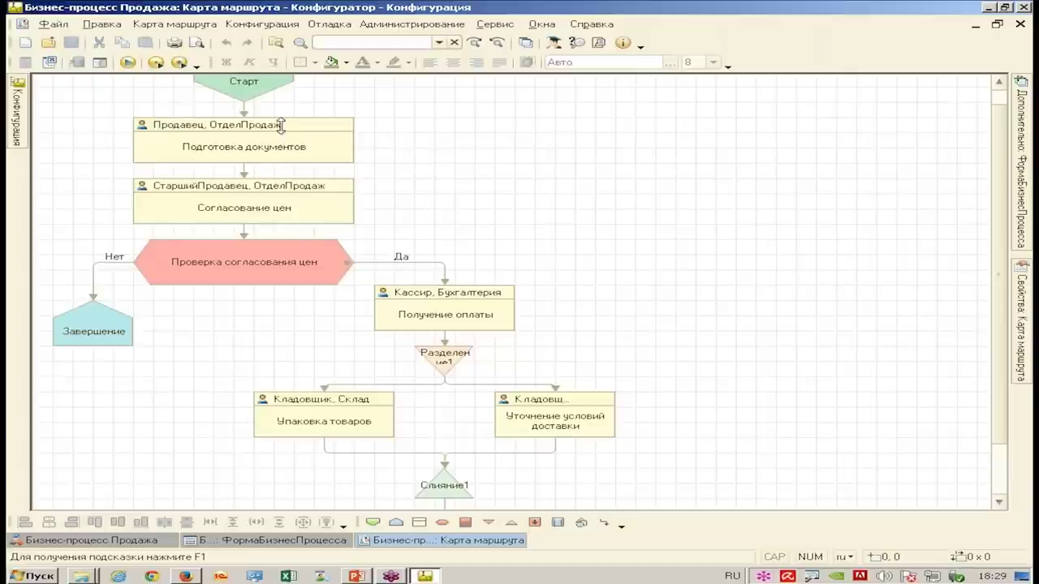
{"action": "left_click", "coordinate": [278, 199]}
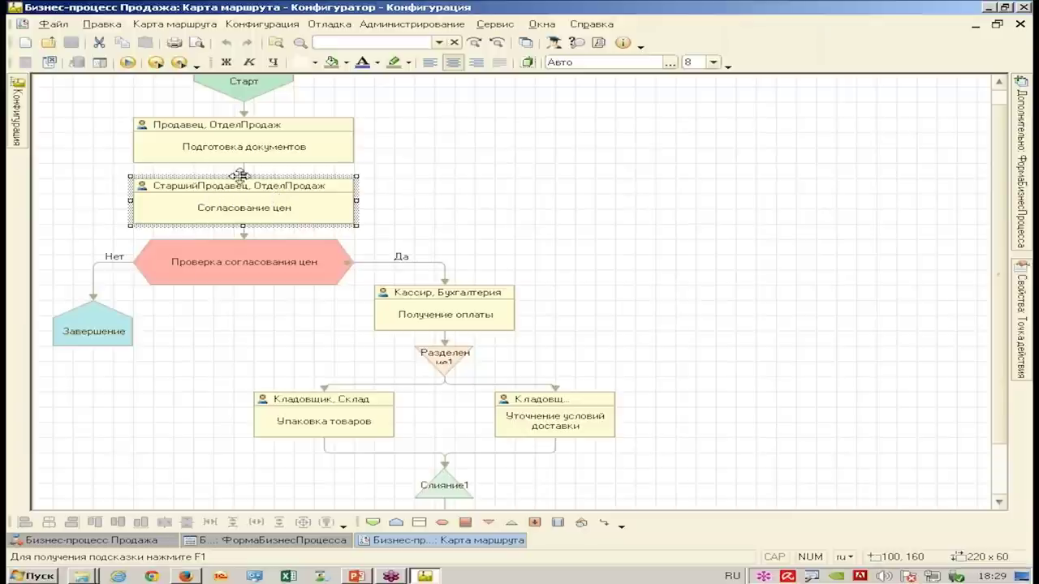
{"action": "left_click", "coordinate": [450, 190]}
{"action": "scroll", "coordinate": [536, 178], "scroll_direction": "down", "scroll_amount": 3}
{"action": "scroll", "coordinate": [528, 162], "scroll_direction": "up", "scroll_amount": 4}
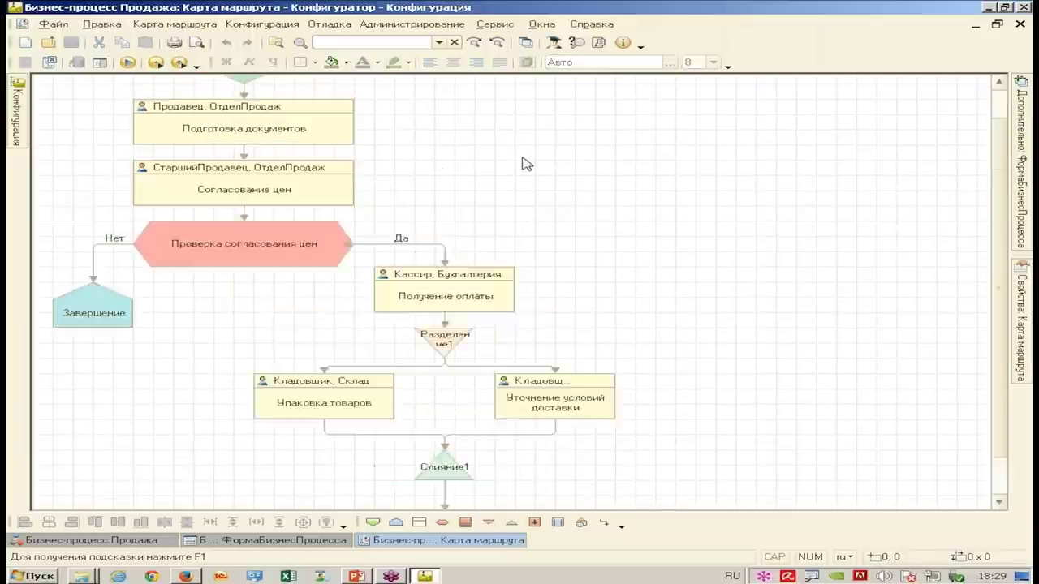
- Show the configuration tree and browse its objects above Бизнес-процессы
{"action": "mouse_move", "coordinate": [18, 118]}
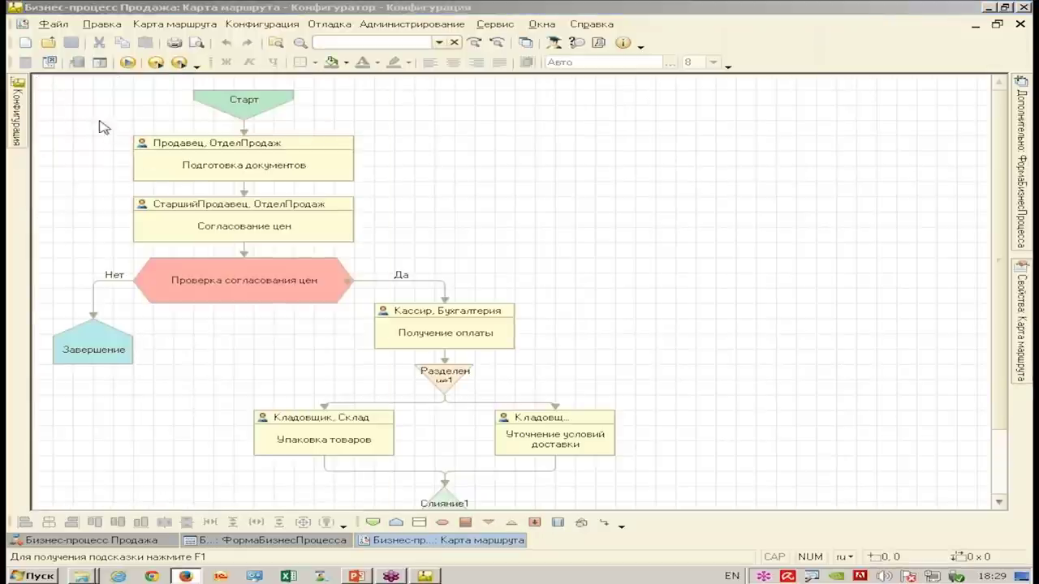
{"action": "left_click", "coordinate": [122, 215]}
{"action": "scroll", "coordinate": [140, 219], "scroll_direction": "up", "scroll_amount": 4}
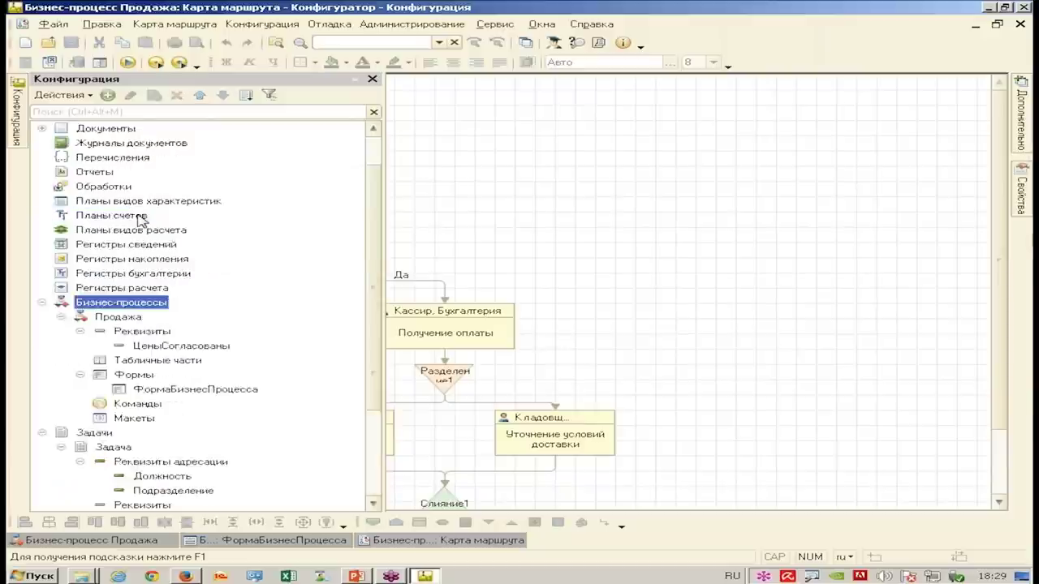